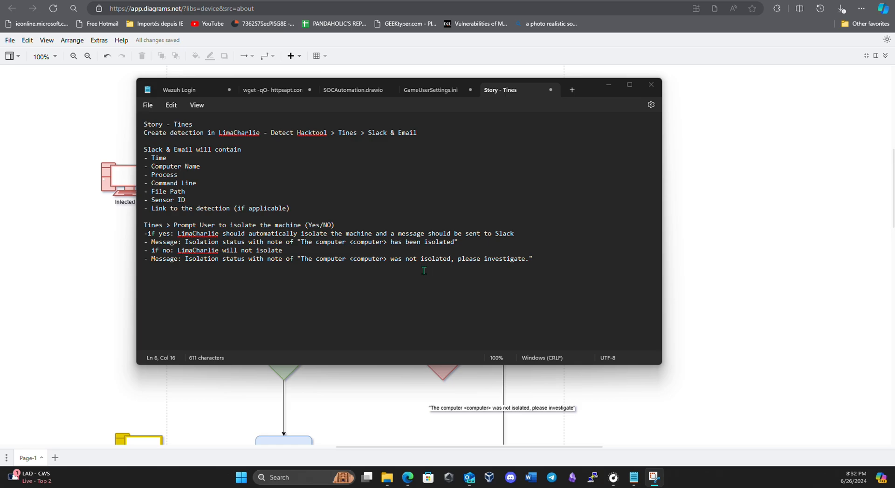
- Read the Tines story notes on the LimaCharlie detection, the Slack and email contents, and the isolation prompt
triple_click(138, 127)
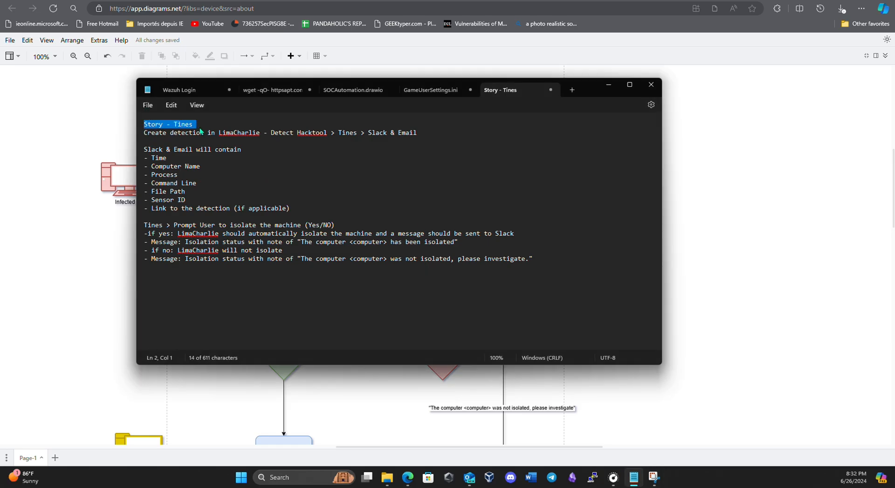
click(177, 132)
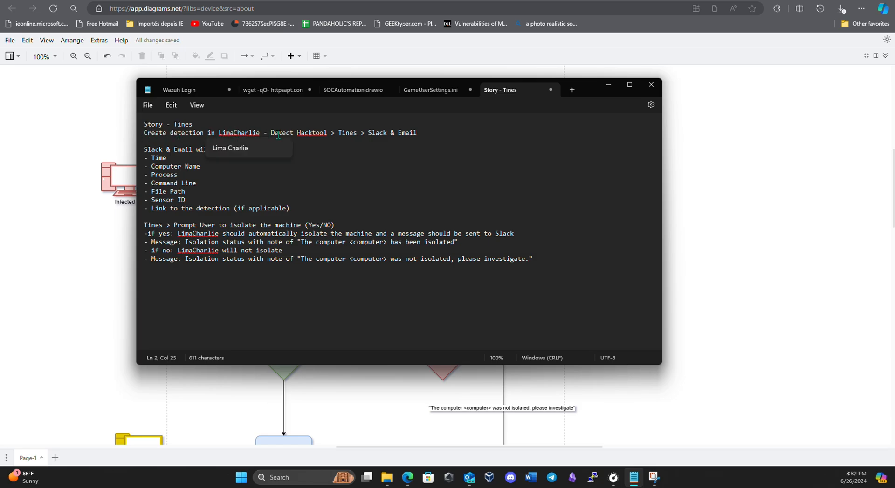
click(294, 133)
click(390, 150)
click(482, 12)
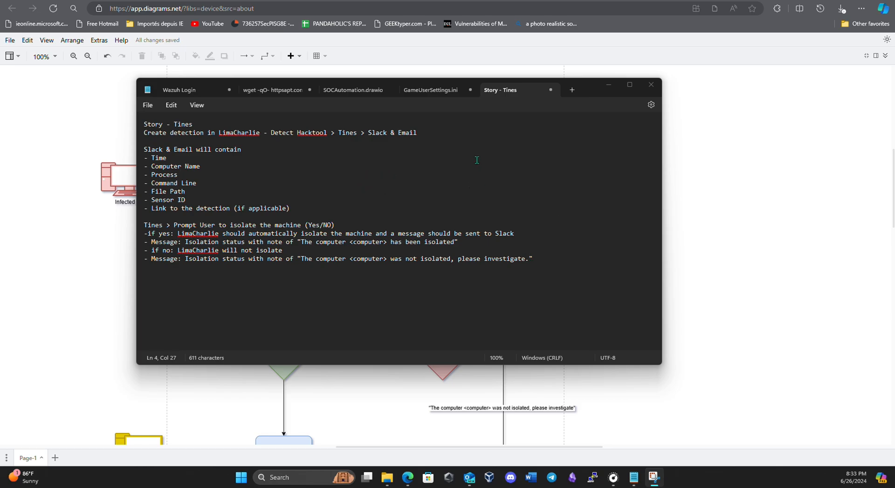
- Examine the SOAR EDR playbook diagram from hack tool detection to both isolation outcomes, and compare it with the Tines story notes
click(609, 84)
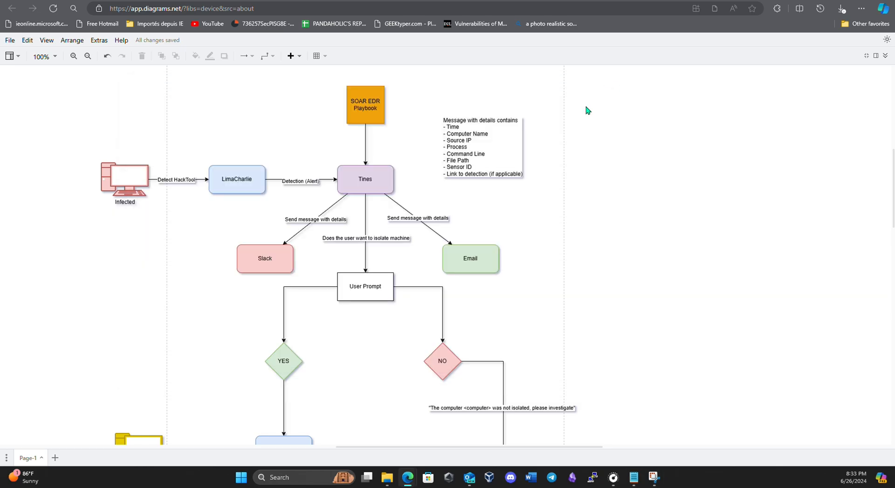
drag(126, 255, 160, 189)
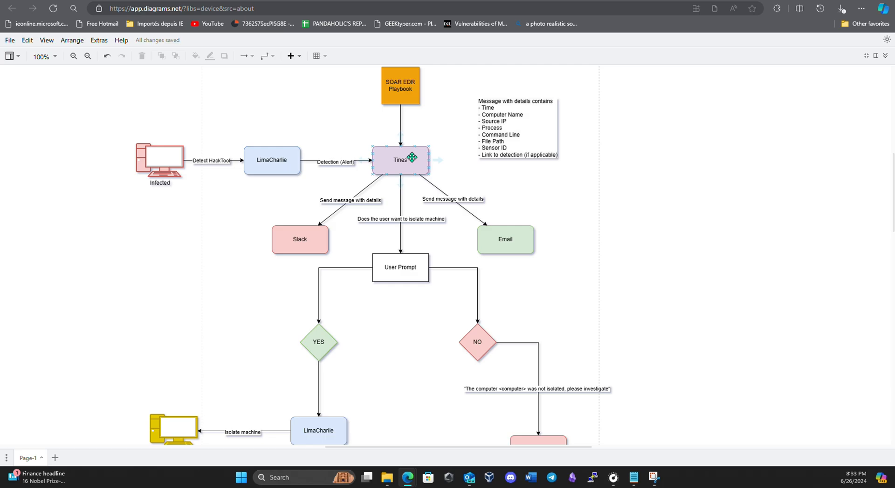
scroll(438, 189, down, 1)
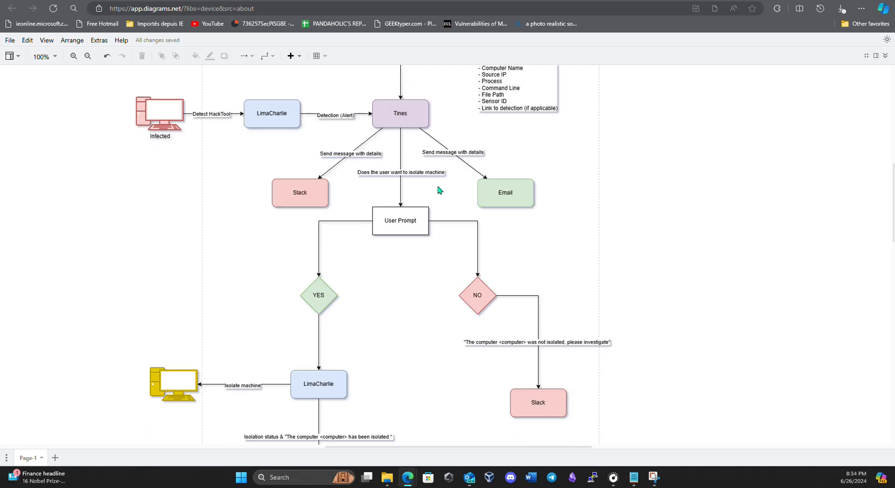
scroll(438, 189, down, 1)
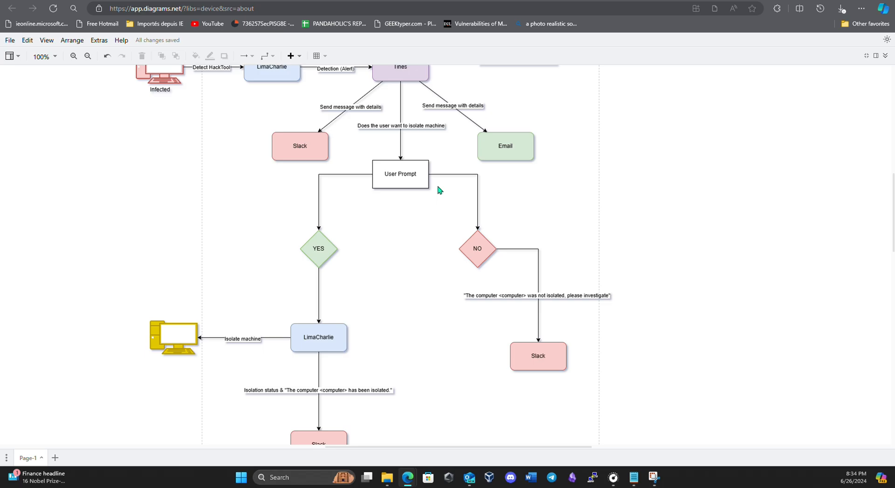
scroll(438, 189, down, 1)
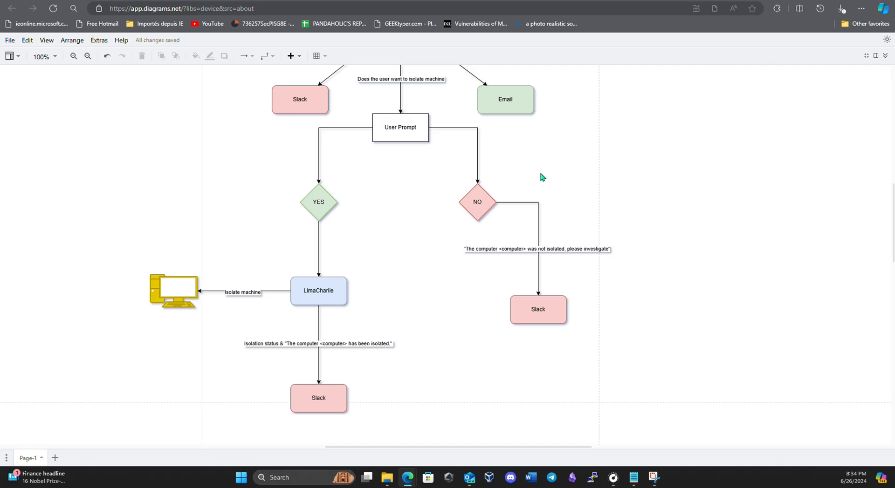
scroll(569, 166, up, 7)
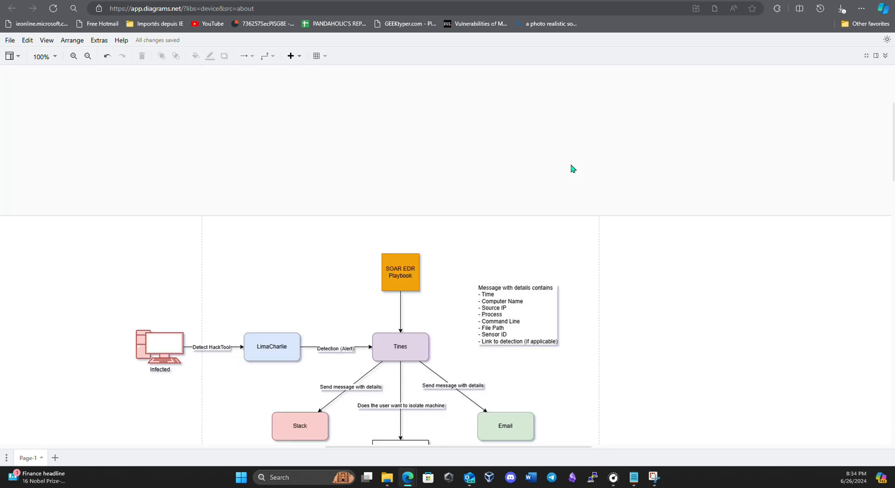
scroll(573, 168, down, 4)
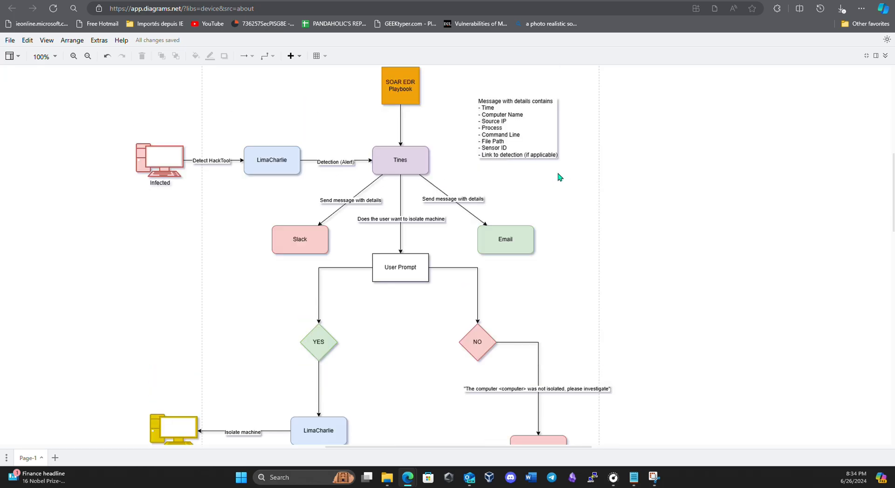
click(633, 477)
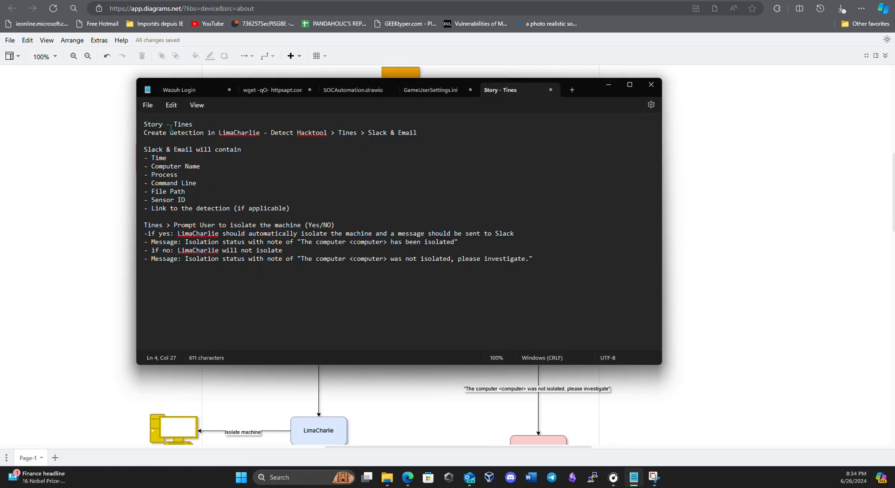
drag(144, 124, 519, 262)
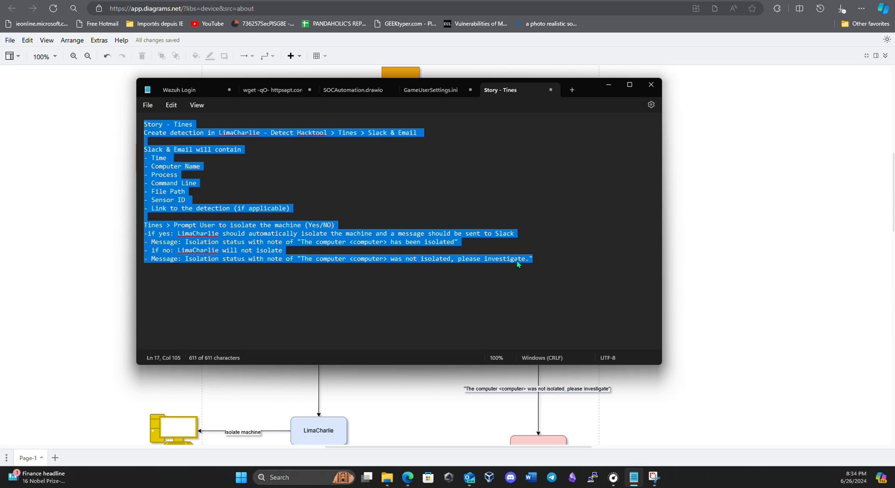
click(507, 194)
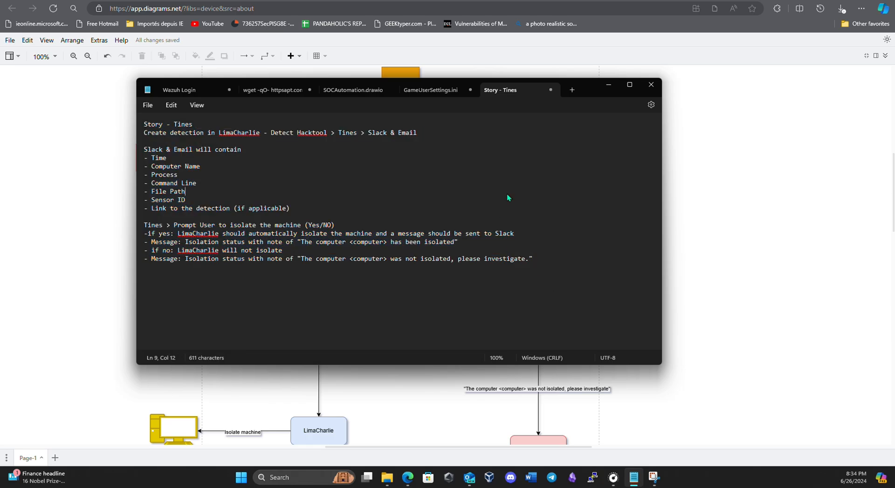
click(725, 193)
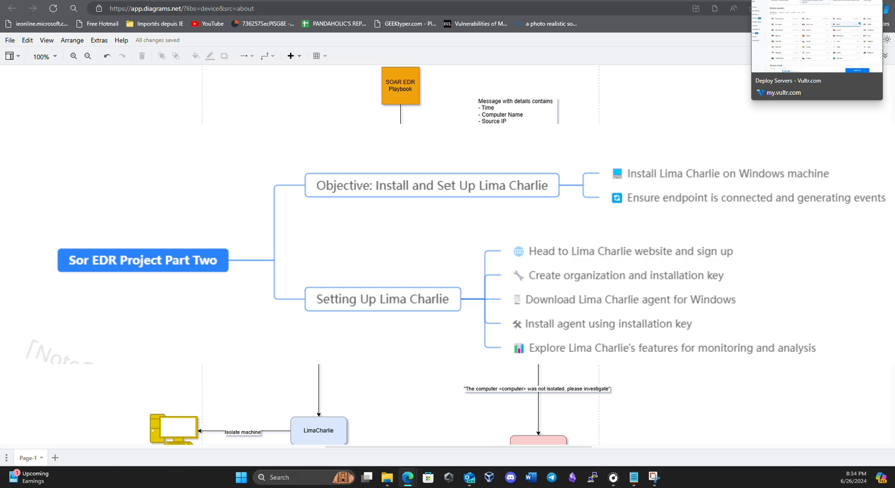
- Switch to Vultr and bring up the beginning of its Deploy New Instance page
click(793, 0)
scroll(199, 93, up, 6)
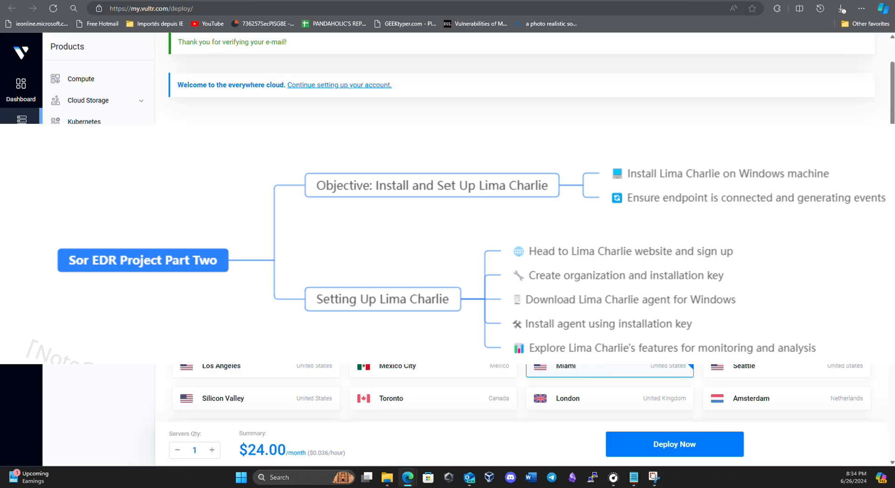
drag(172, 79, 323, 80)
click(355, 66)
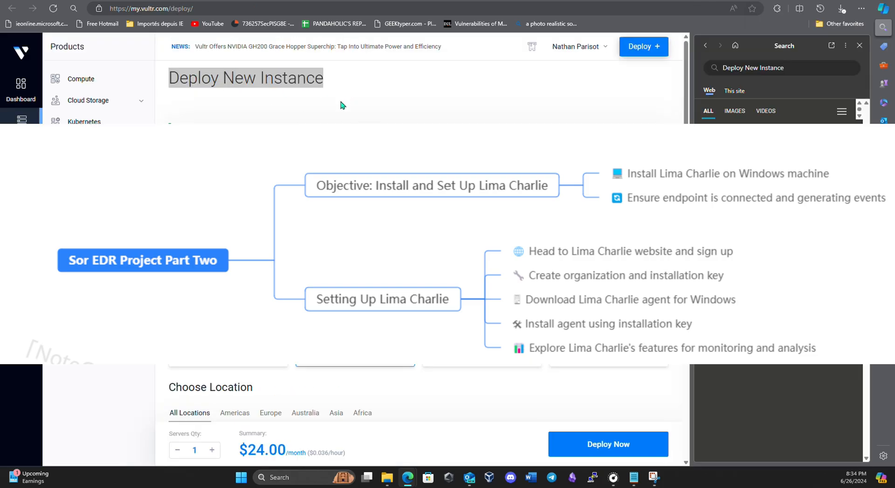
click(859, 45)
click(533, 113)
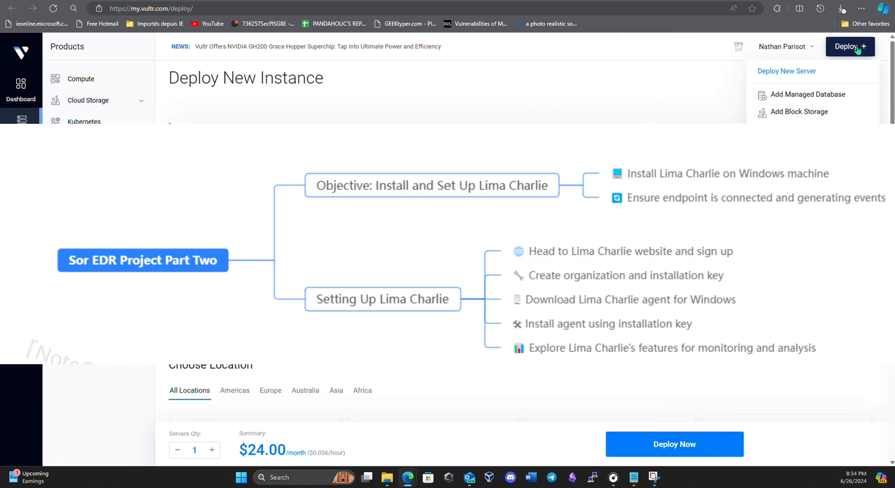
- Check the preset type, location, image, plan and hostname options, and deploy the Cynik-SOAR-EDR server
scroll(563, 110, down, 3)
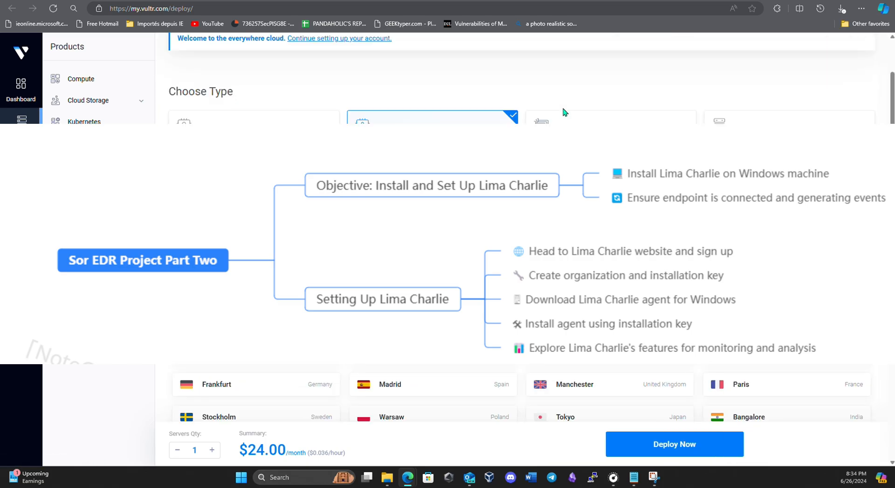
scroll(520, 79, down, 3)
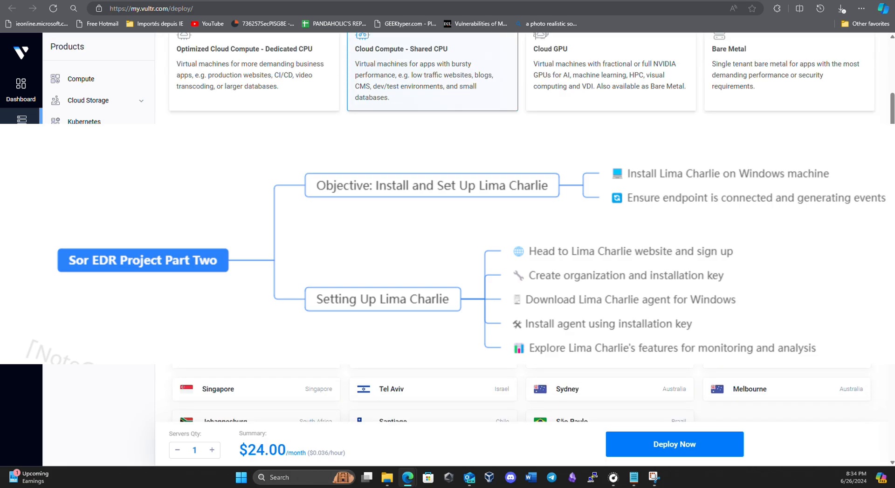
scroll(520, 78, down, 2)
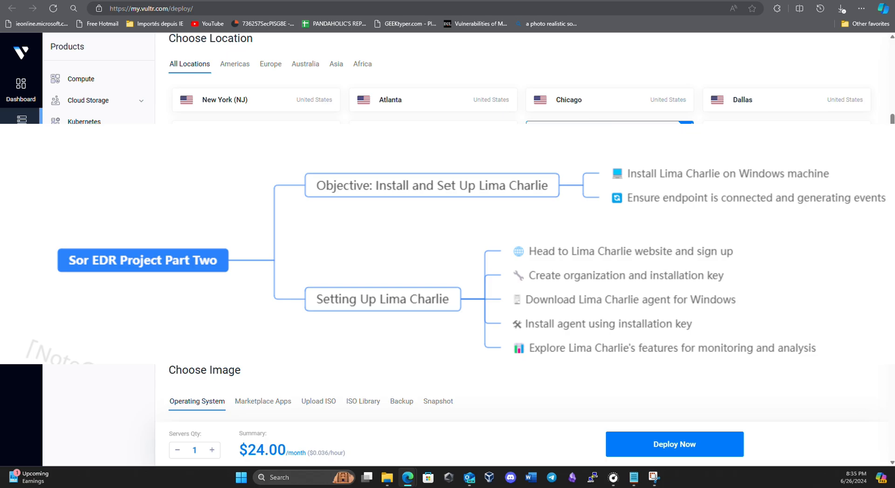
scroll(520, 79, down, 8)
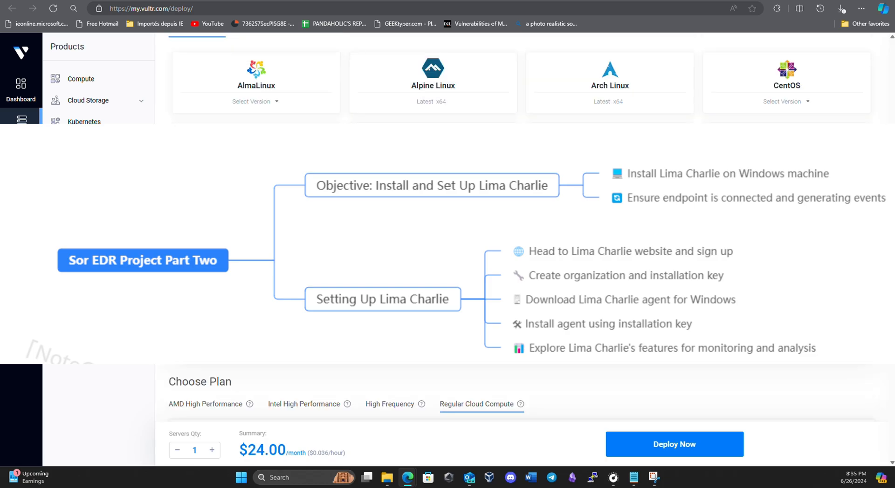
scroll(520, 78, down, 2)
scroll(433, 107, down, 1)
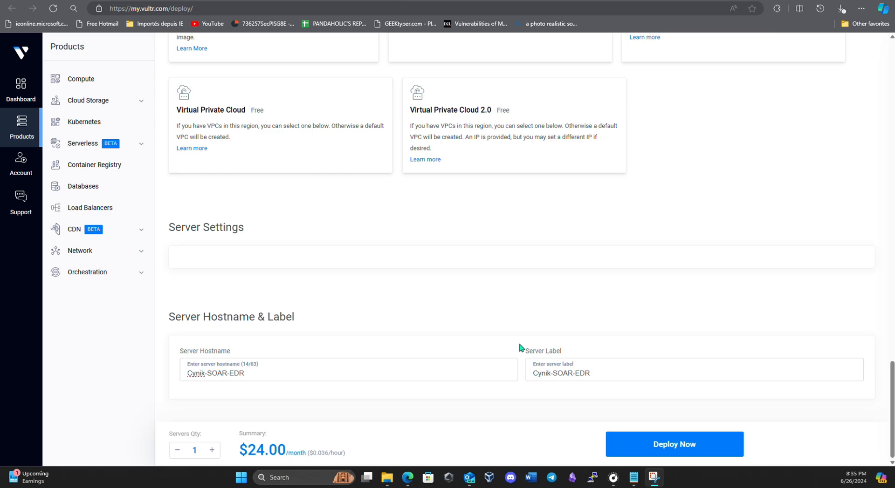
click(667, 450)
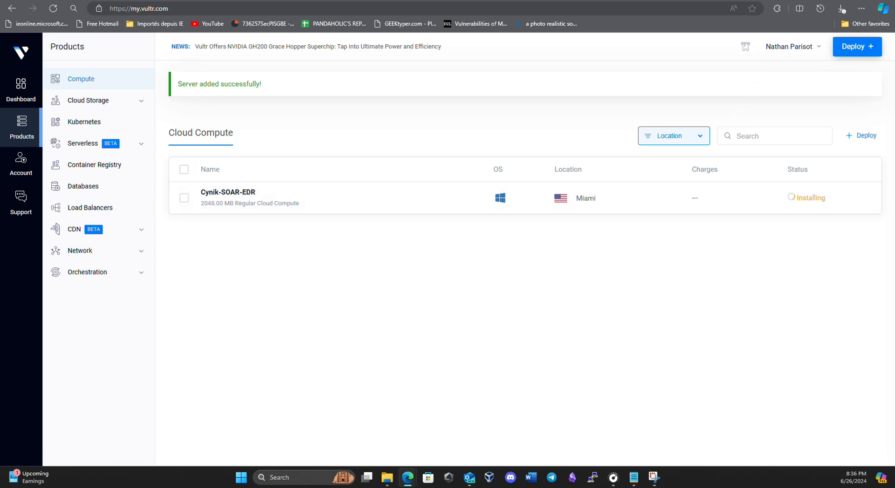
- Search the web for "limacharlie io" in a new browser tab, open the LimaCharlie website and go to its login
key(ctrl+t)
text(limacharlie io)
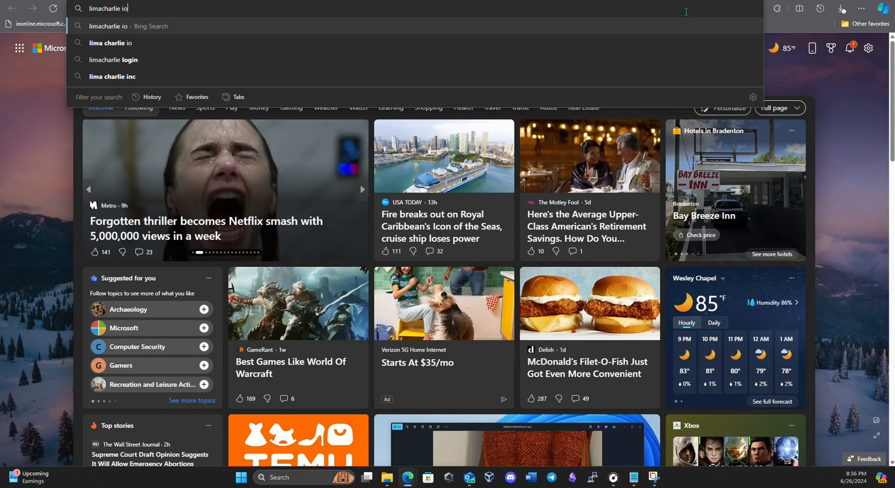
key(Return)
click(192, 136)
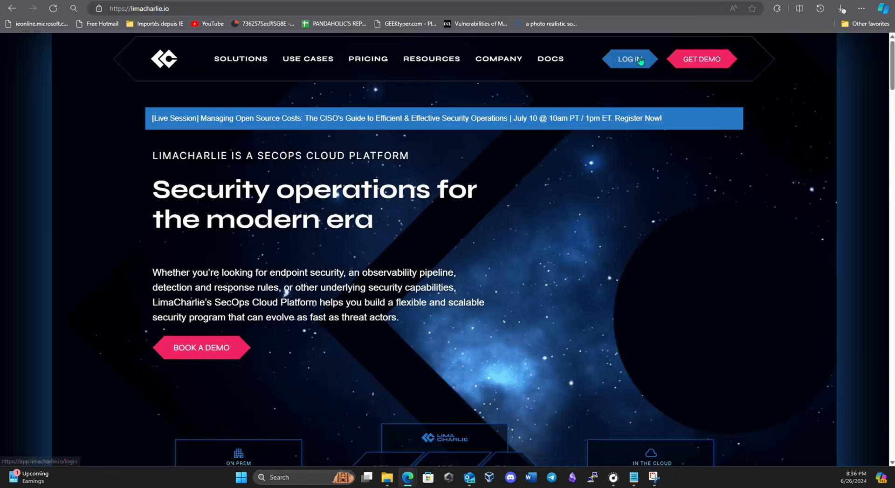
click(630, 58)
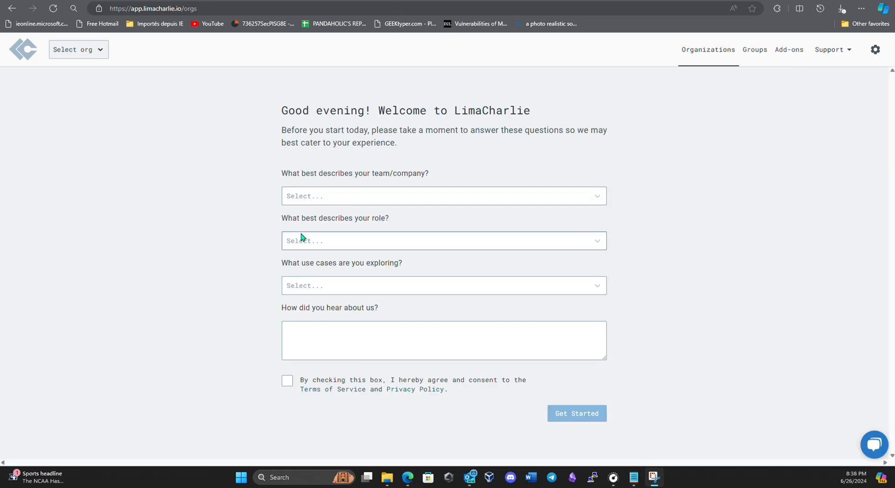
- Open the team/company choices in the LimaCharlie welcome questionnaire and read the overview of LimaCharlie
click(360, 195)
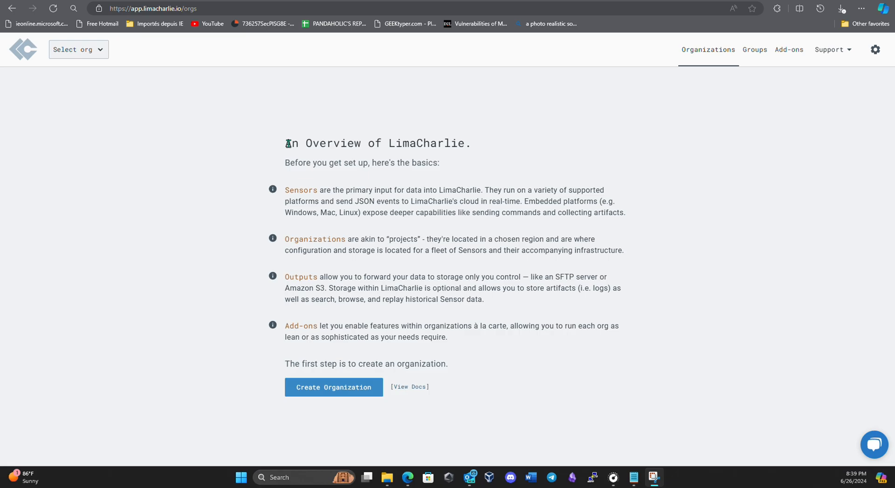
triple_click(271, 150)
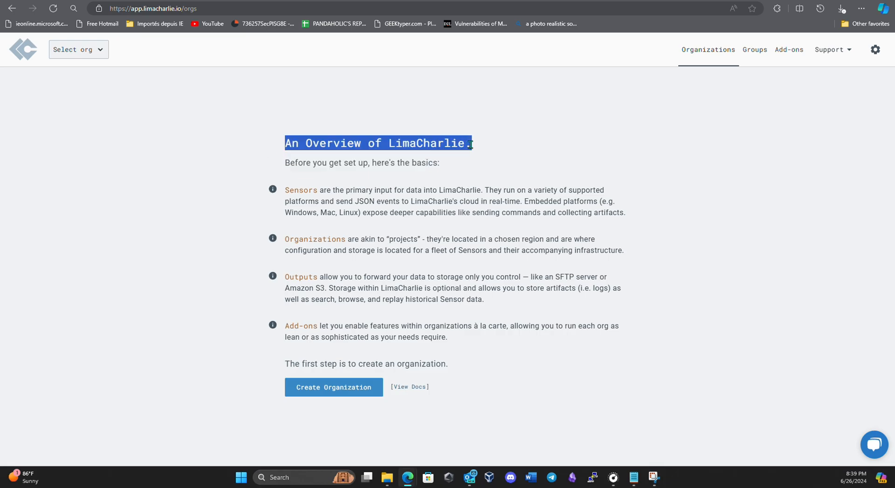
click(508, 156)
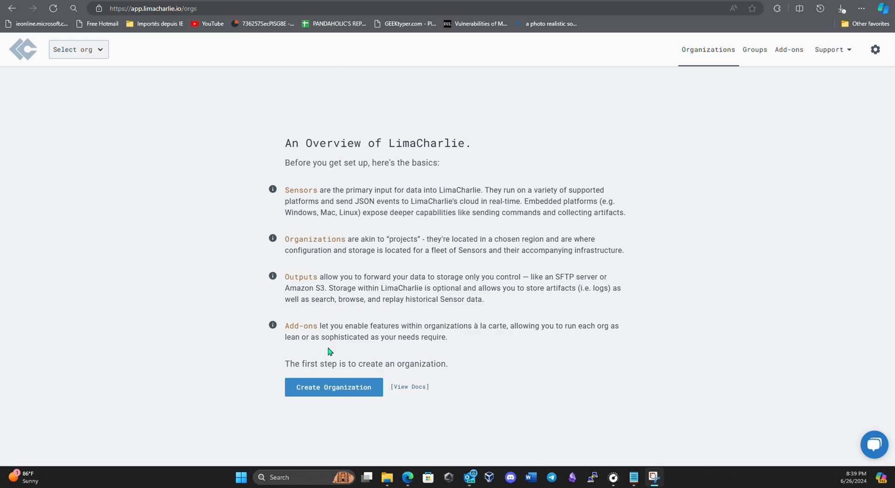
- Start a new LimaCharlie organization and name it Cynik-SOAR-EDR
click(335, 388)
click(361, 205)
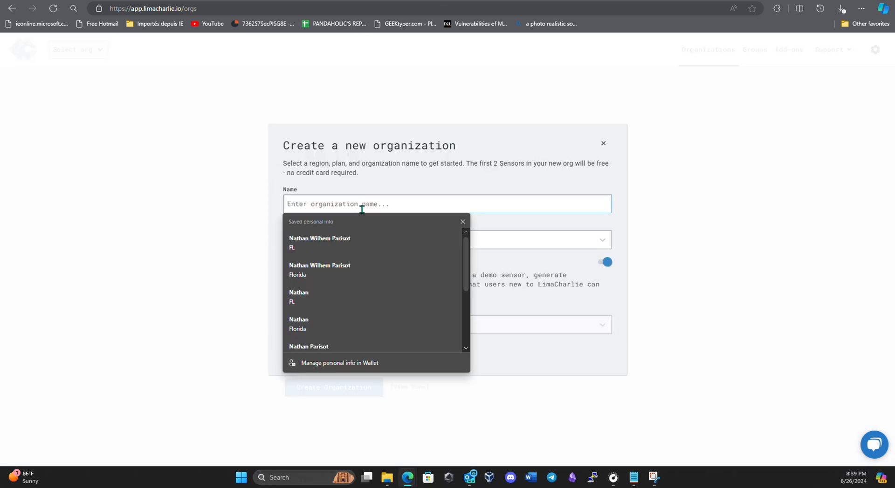
text(Cynik)
text(-SAO)
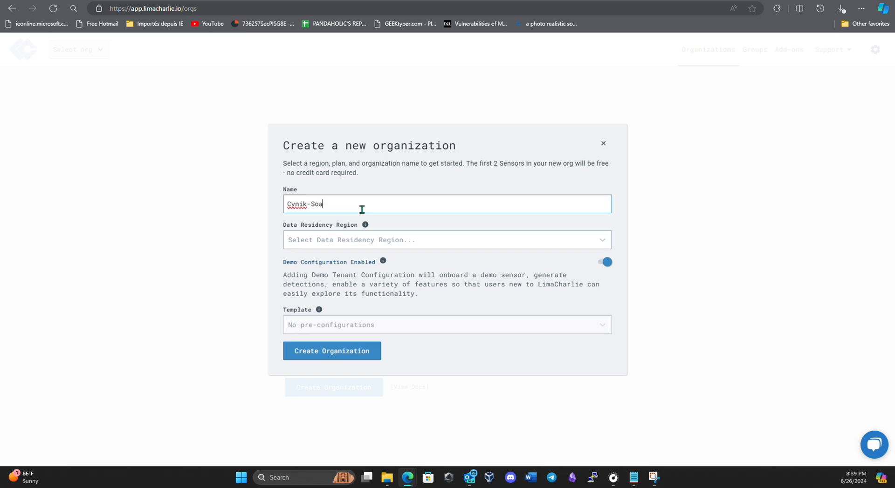
key(BackSpace)
key(BackSpace)
text(OAR-E)
text(DE)
- Set the organization's data residency region to U.S.A. and create the organization
click(320, 241)
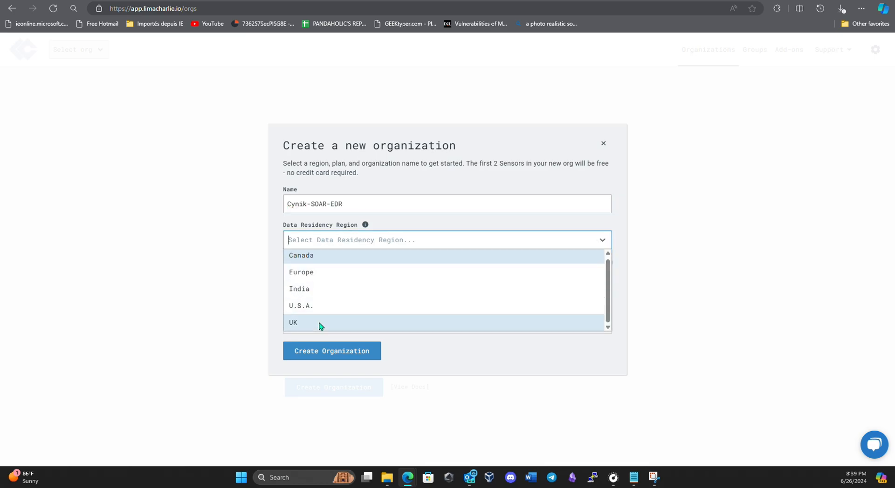
click(578, 305)
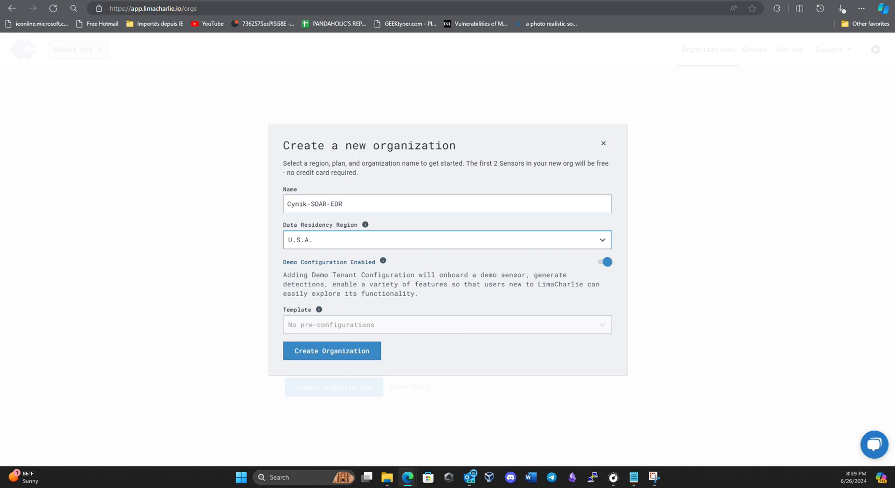
click(343, 358)
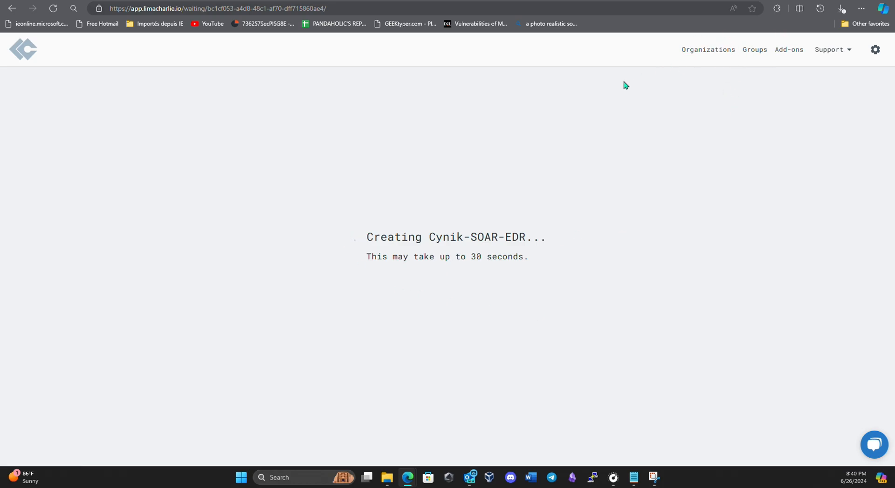
- Switch back to Vultr and open the overview of the Cynik-SOAR-EDR server
key(ctrl+Tab)
click(738, 204)
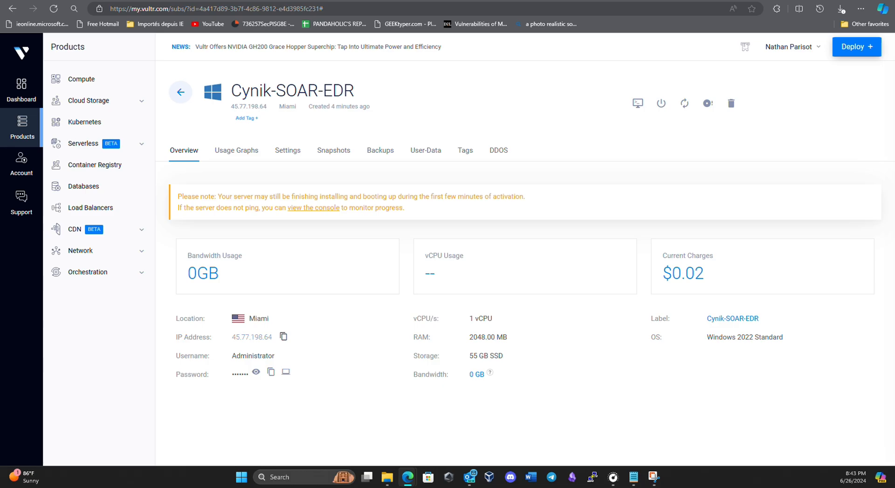
- Create a Vultr firewall group named SOAR-EDR-Firewall
click(99, 256)
click(77, 338)
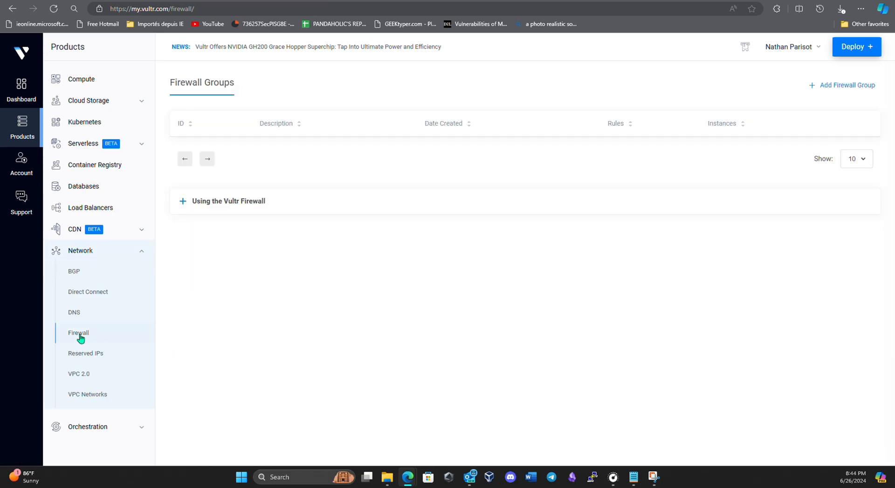
click(826, 89)
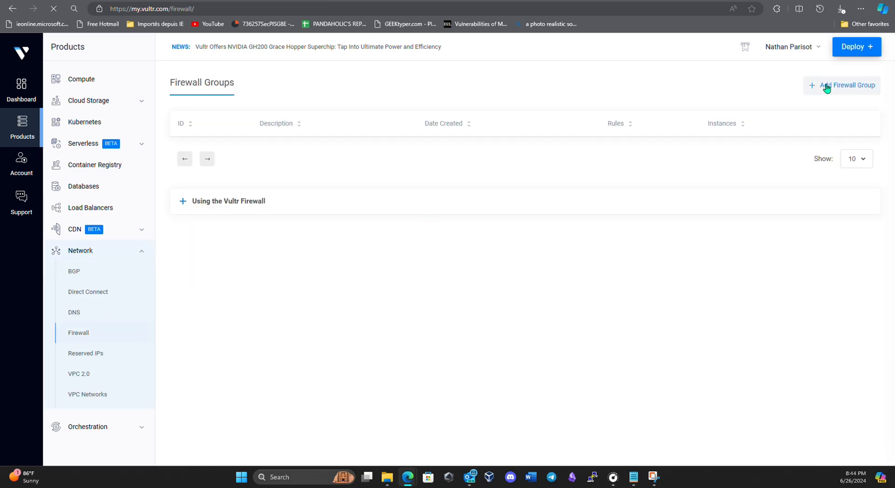
click(340, 171)
text(soAR-EDR-Fire)
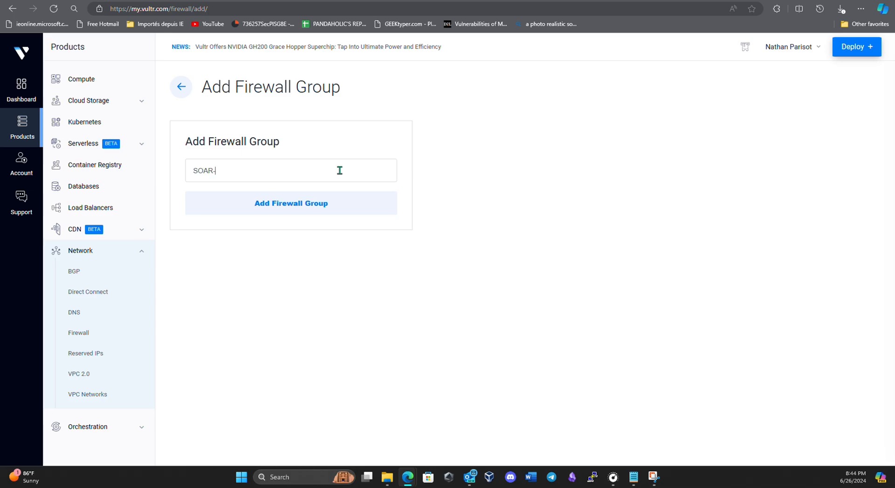
text(wall)
click(295, 203)
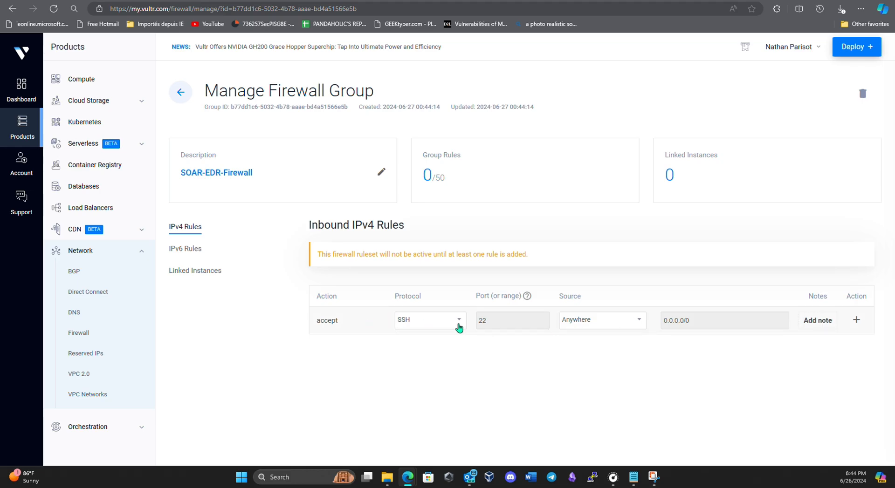
click(457, 325)
scroll(429, 413, down, 2)
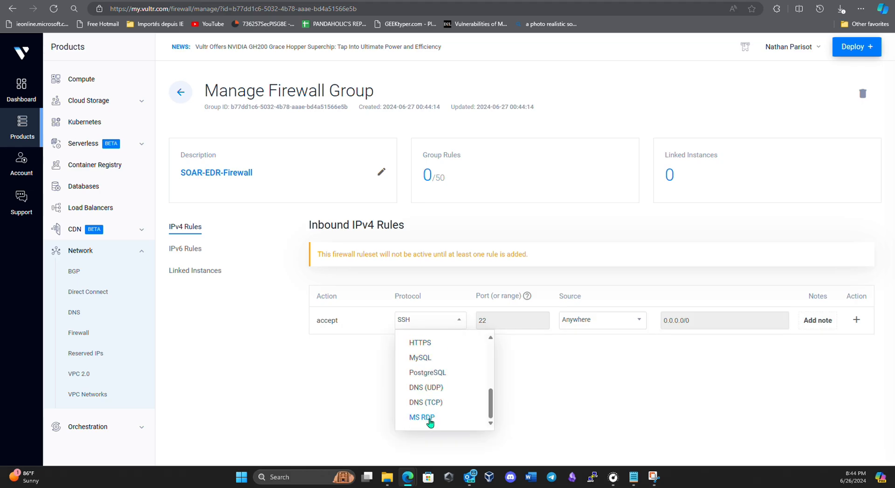
click(430, 422)
click(592, 327)
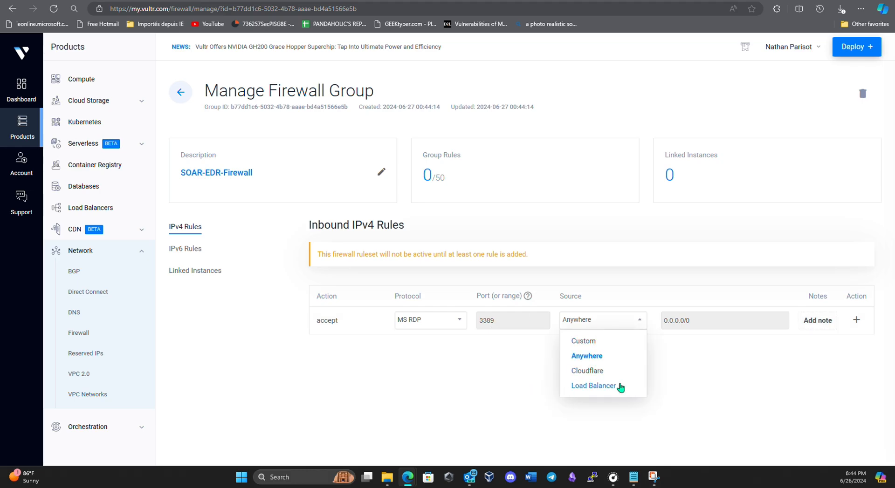
click(619, 343)
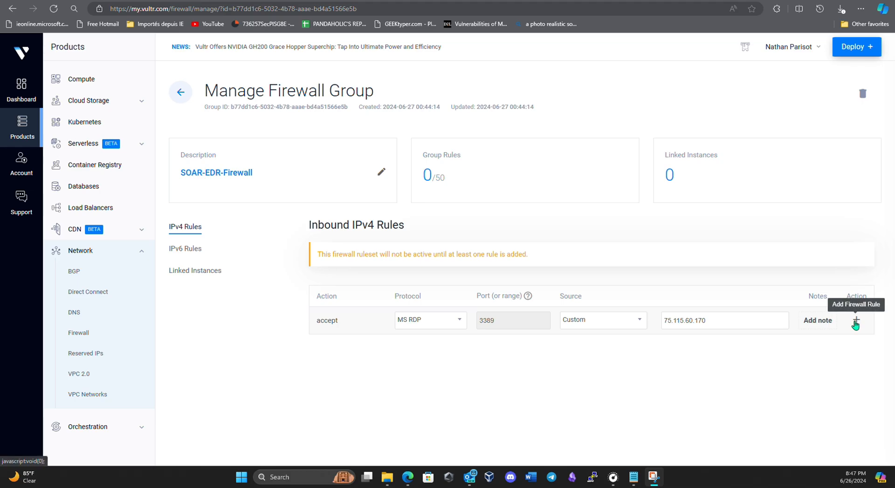
click(856, 322)
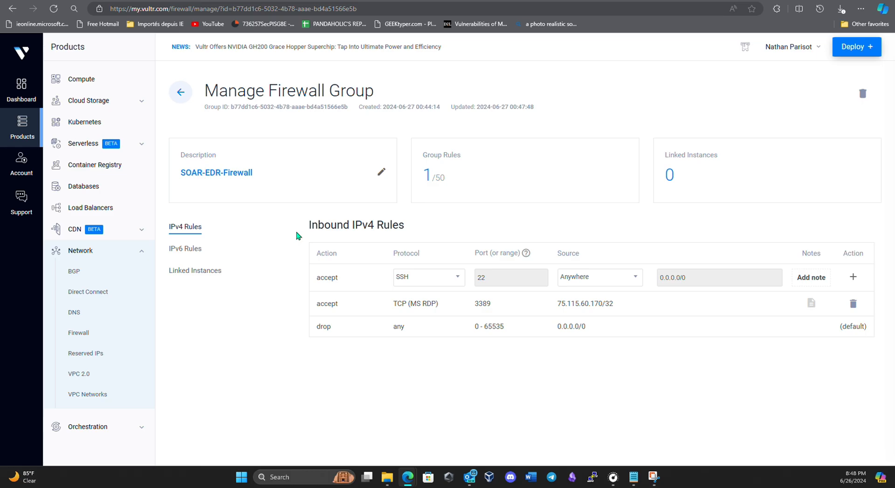
click(234, 171)
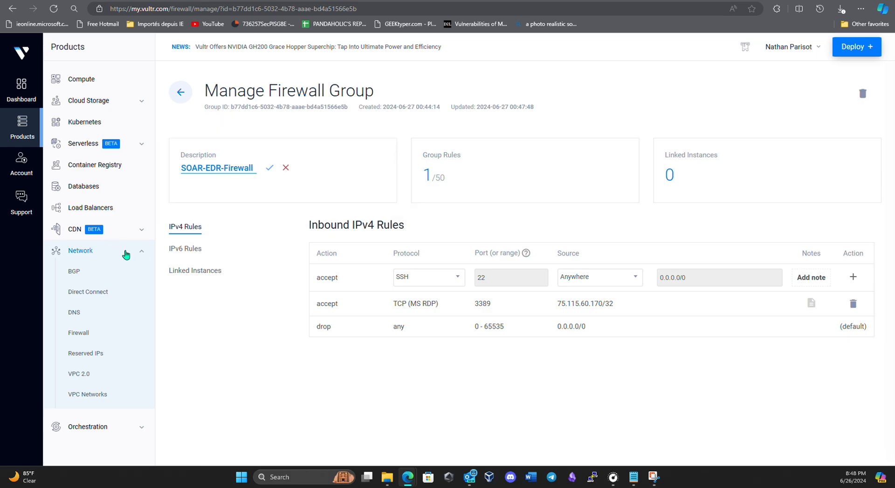
click(286, 168)
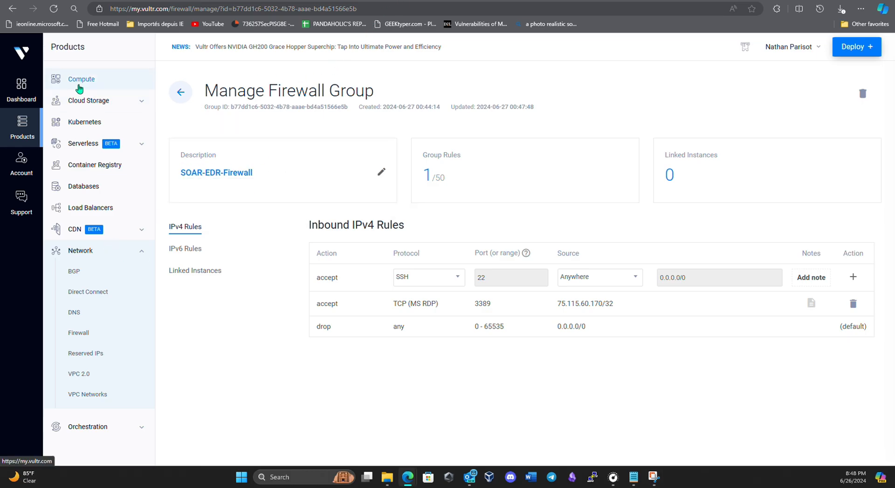
- Assign the SOAR-EDR-Firewall group to the Cynik-SOAR-EDR server and update its firewall settings
click(79, 85)
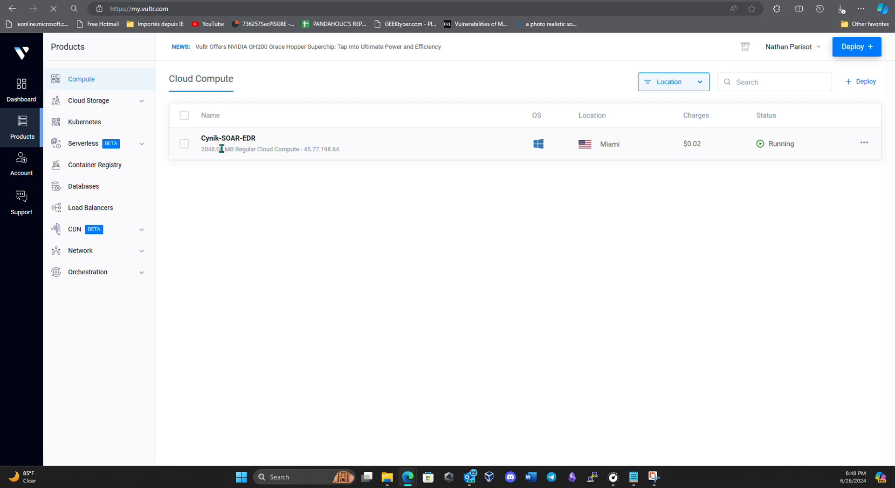
click(219, 139)
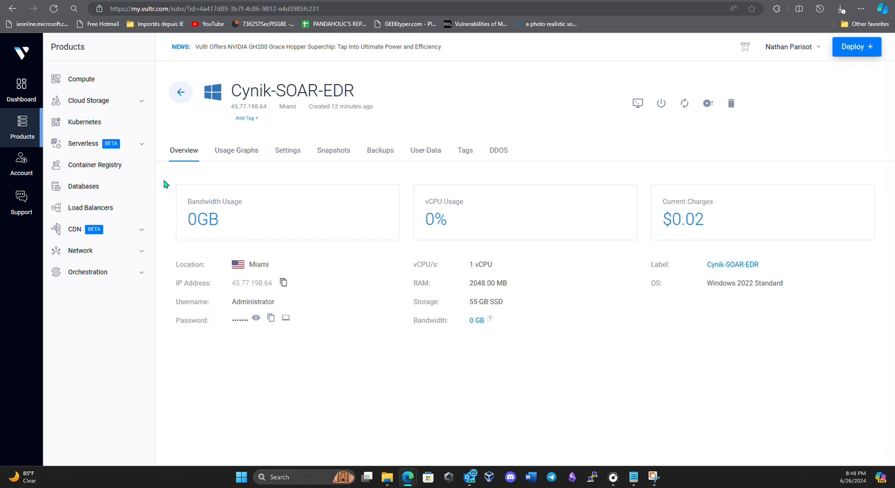
click(288, 150)
click(185, 259)
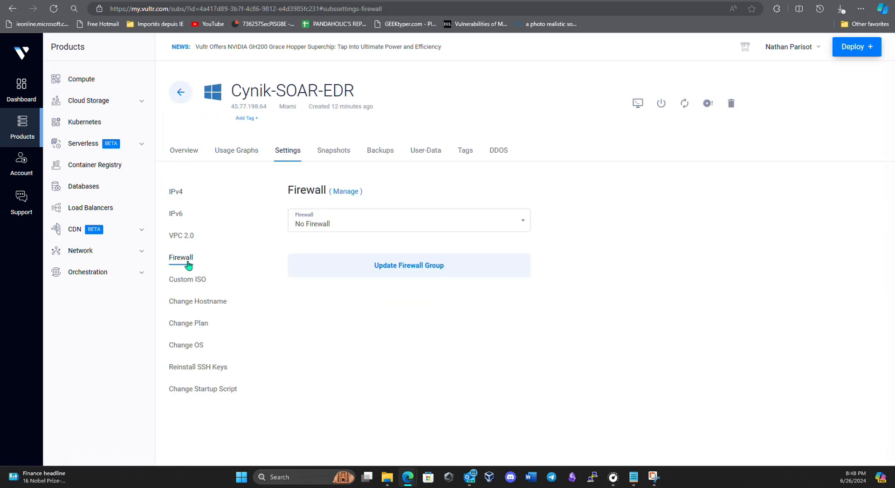
click(339, 224)
click(331, 285)
click(392, 267)
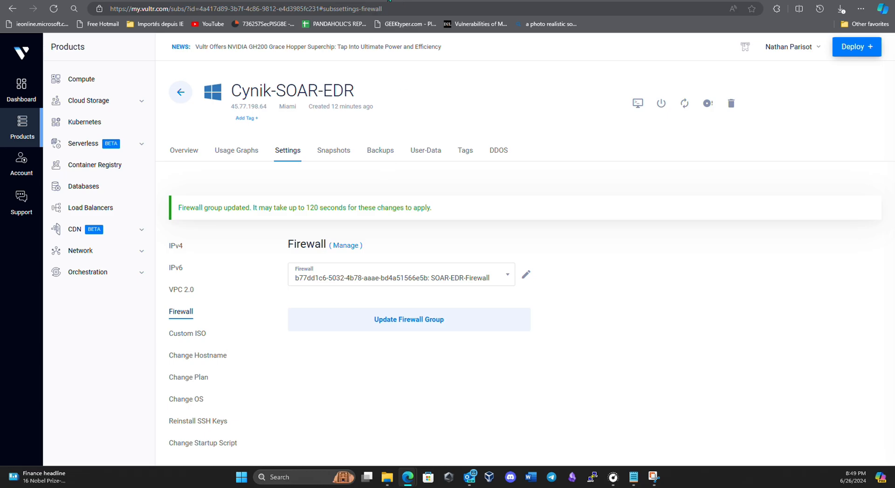
- Copy the server's IP address from its overview and start a Remote Desktop connection to 45.77.198.64
click(183, 150)
click(284, 283)
click(592, 478)
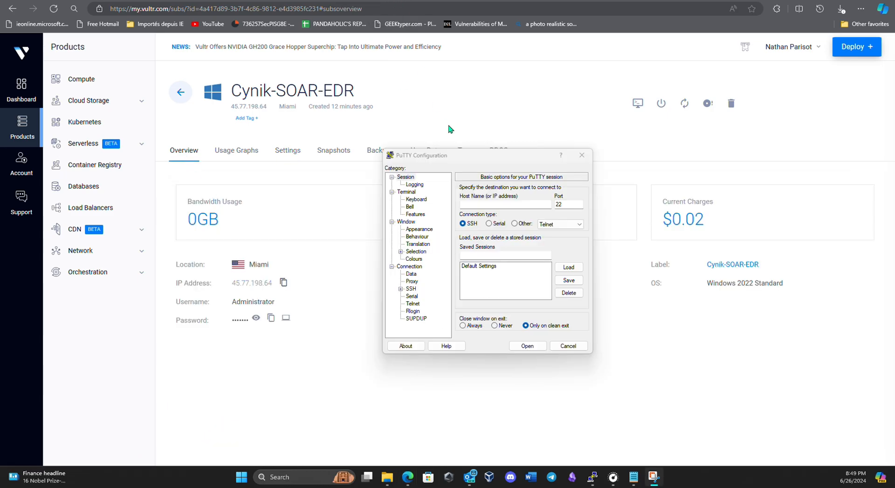
drag(477, 155, 464, 213)
key(ctrl+v)
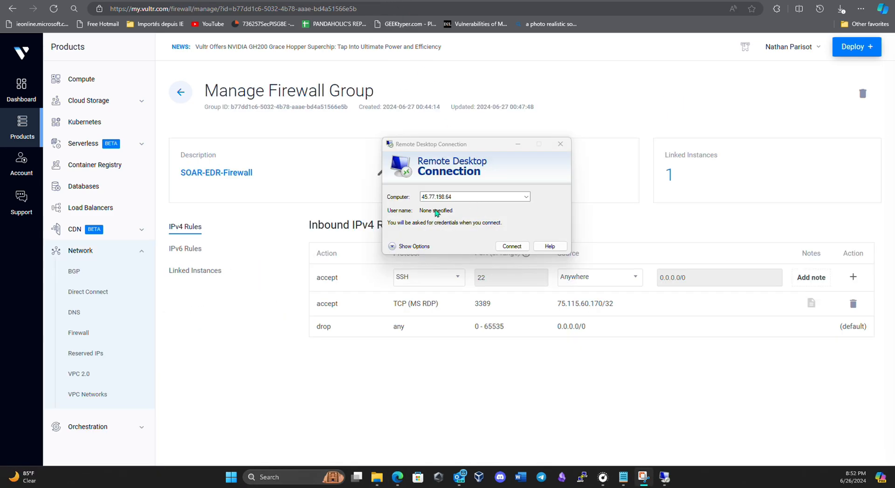
click(512, 246)
- Copy the user name from the Cynik-SOAR-EDR server overview and enter Administrator as the Remote Desktop user name
click(81, 80)
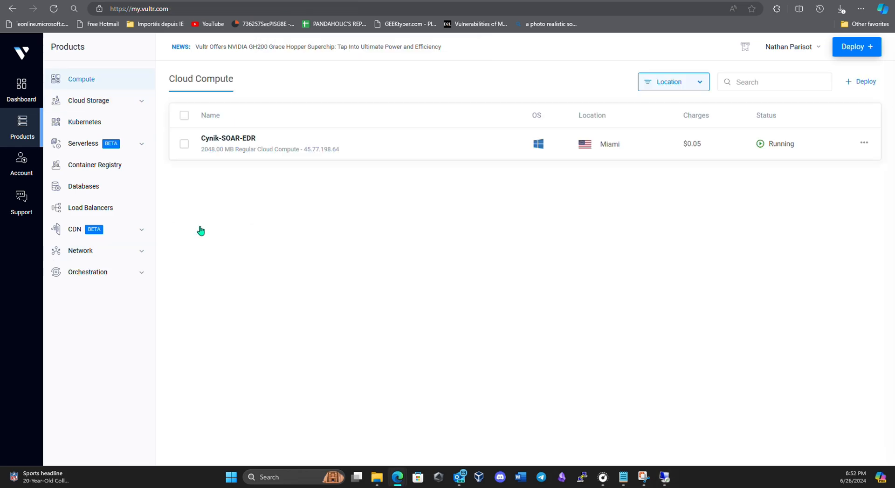
click(233, 140)
double_click(244, 301)
right_click(243, 303)
click(263, 139)
click(665, 475)
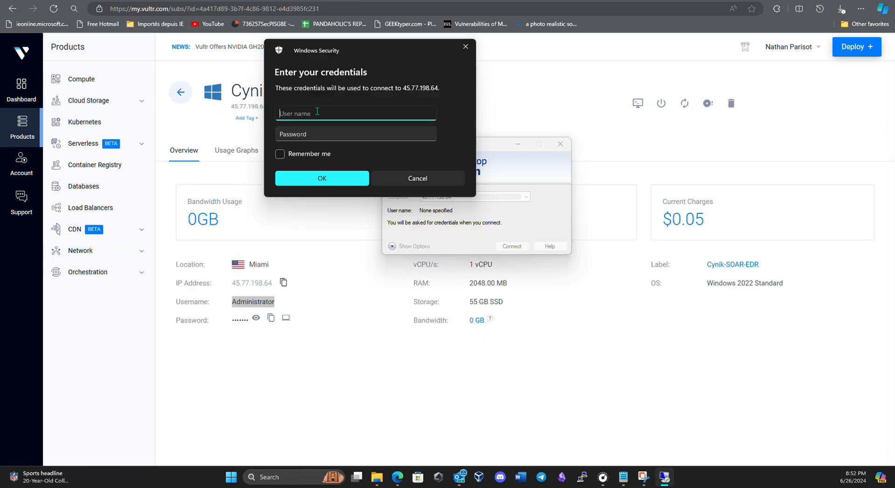
key(ctrl+v)
key(ctrl+v)
drag(364, 114, 321, 114)
key(BackSpace)
- Copy the server password from Vultr into the Remote Desktop password field and clear any stray text after the Administrator user name
click(330, 134)
click(270, 319)
click(665, 476)
click(320, 134)
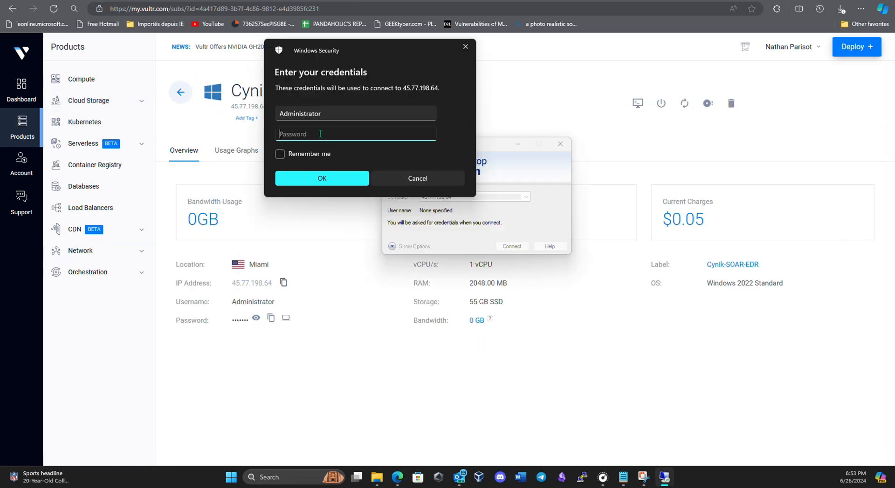
key(ctrl+v)
double_click(350, 136)
key(BackSpace)
drag(380, 113, 322, 114)
key(BackSpace)
click(320, 137)
key(ctrl+v)
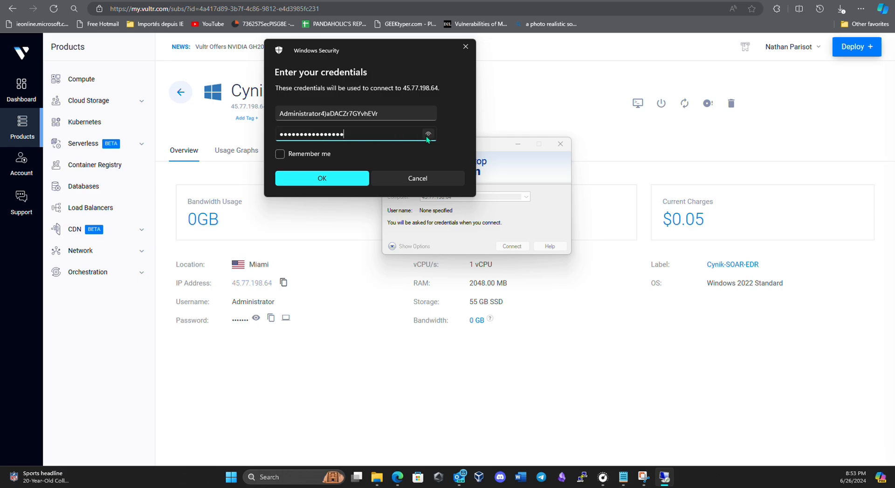
click(428, 136)
drag(379, 114, 322, 114)
key(BackSpace)
- Connect to the server with remembered credentials, accepting its untrusted certificate, and maximize the remote desktop window
click(305, 154)
click(321, 177)
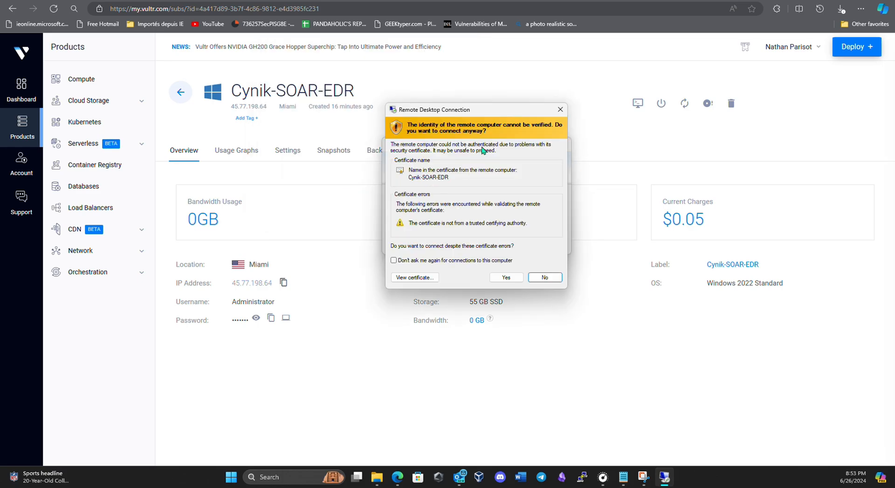
click(506, 278)
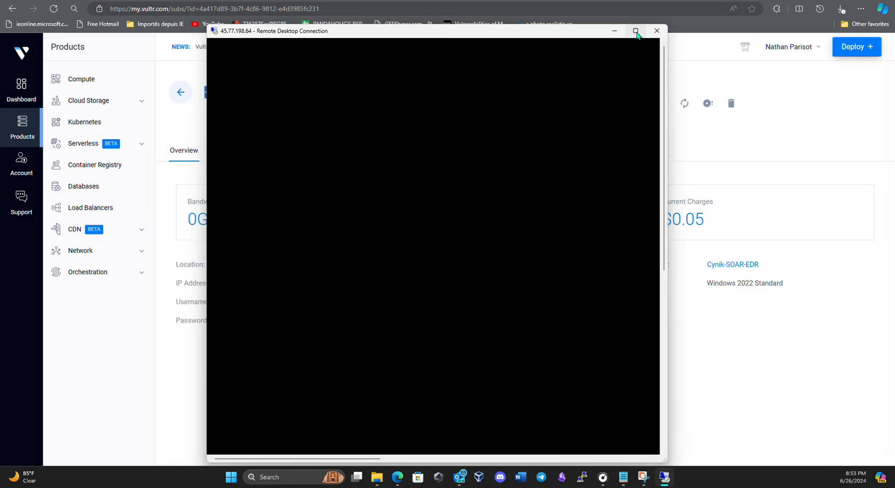
click(637, 29)
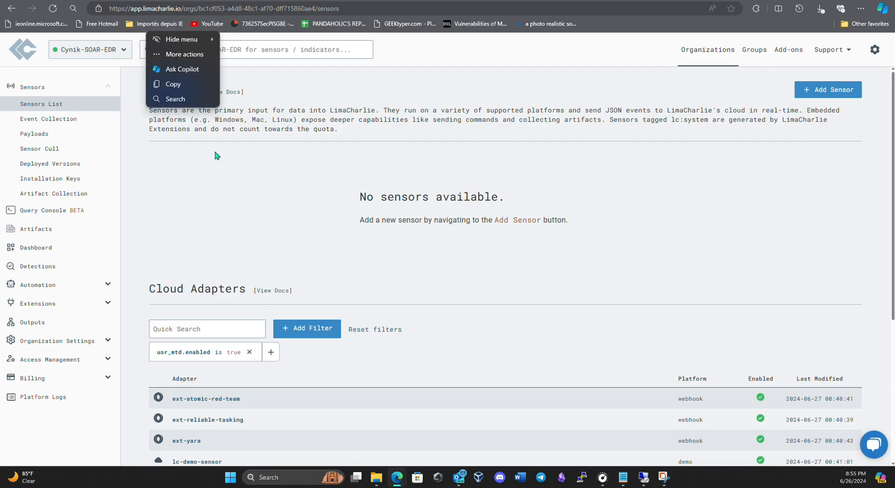
- Create a LimaCharlie installation key with the description Cynik-SOAR-EDR-Project
scroll(289, 303, down, 4)
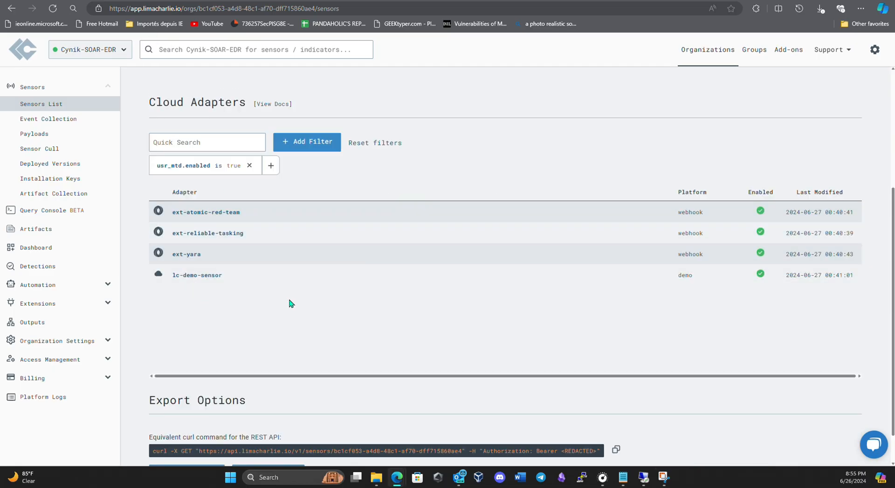
scroll(280, 302, up, 3)
click(74, 178)
click(805, 91)
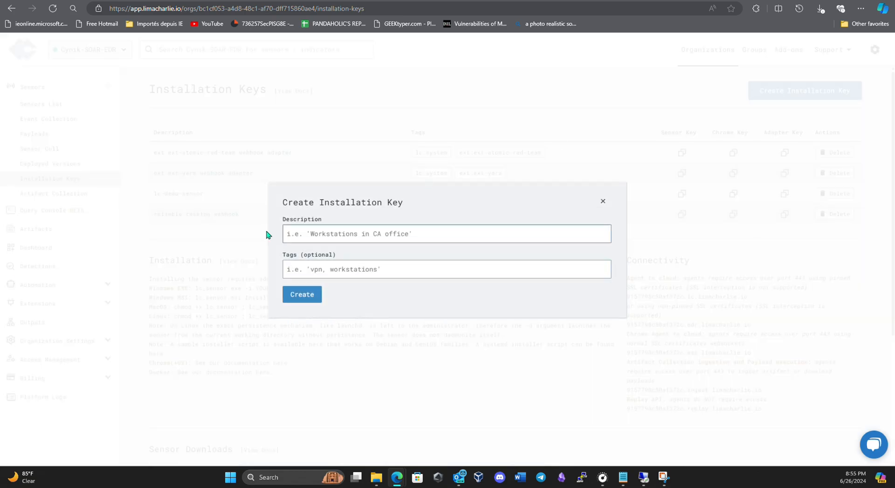
text(Cynik-SOAR-E)
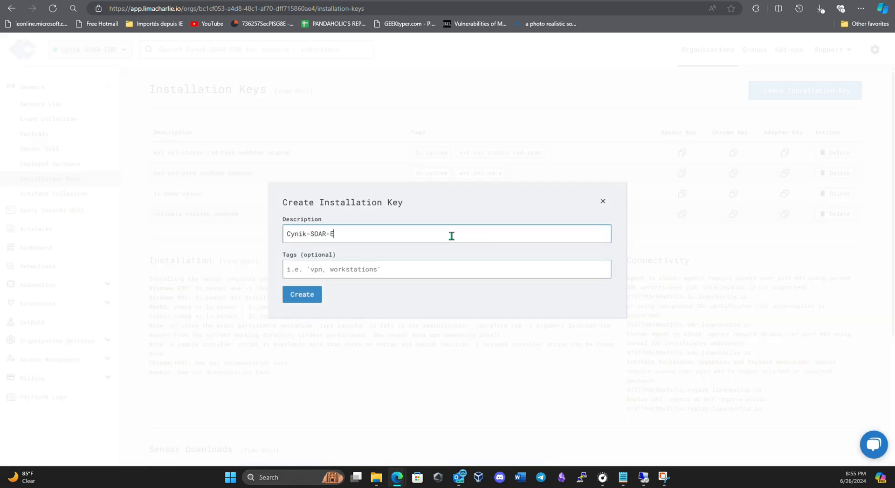
text(DR-Project)
click(302, 295)
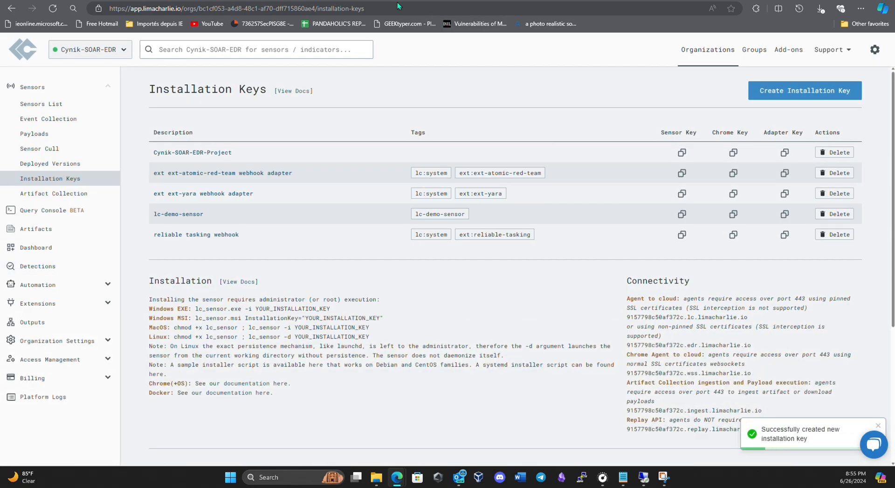
triple_click(169, 156)
click(151, 169)
drag(244, 157, 150, 154)
click(151, 155)
- Delete the installation keys for ext-atomic-red-team, ext-yara, lc-demo-sensor and the reliable tasking webhook
click(822, 174)
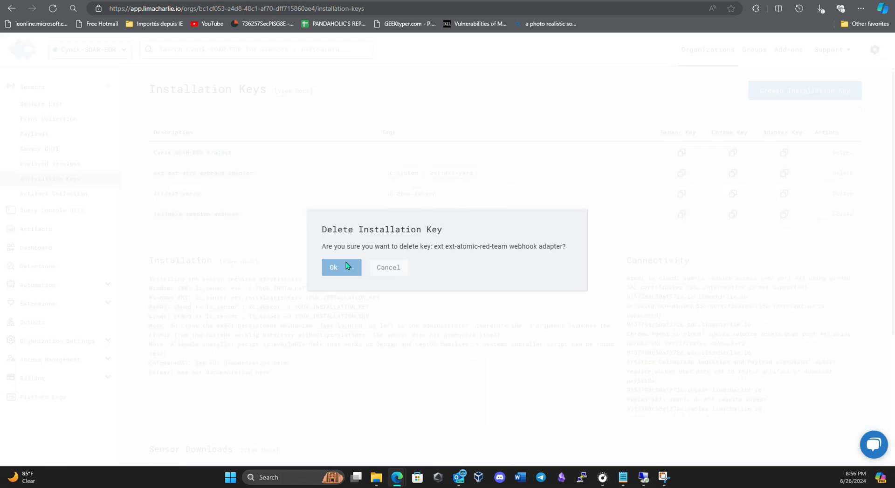
click(347, 267)
click(821, 174)
click(346, 267)
click(821, 173)
click(347, 267)
click(821, 174)
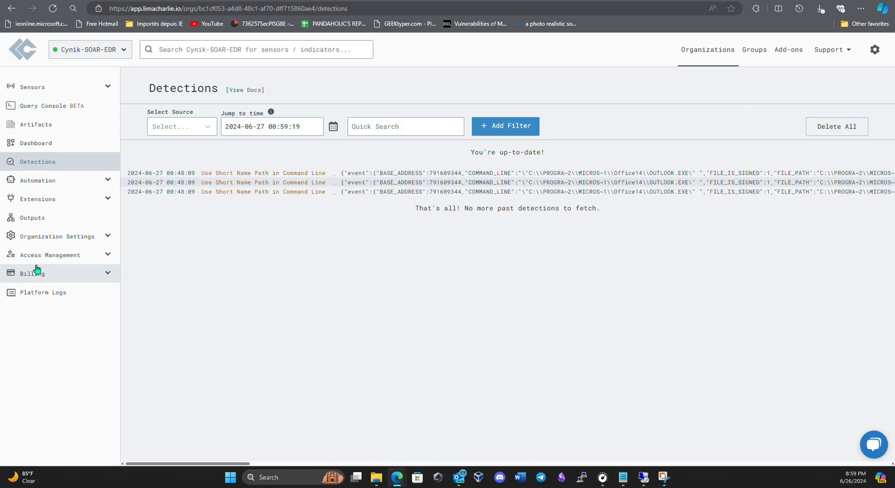
- Look through the Detection & Response rules, the available extensions and the description of Outputs in the organization
click(37, 181)
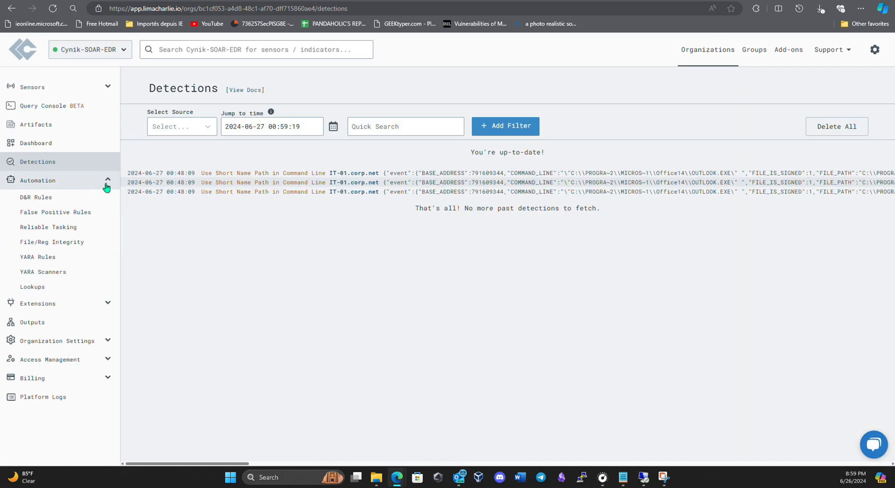
click(78, 202)
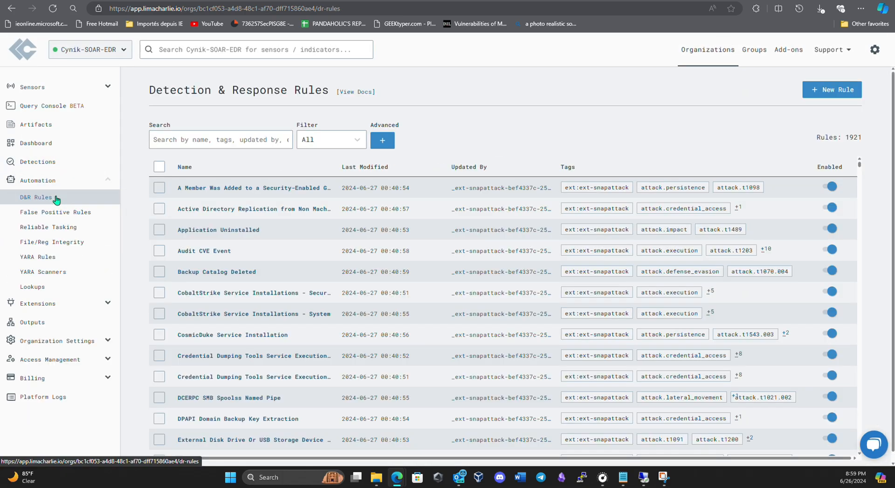
click(105, 304)
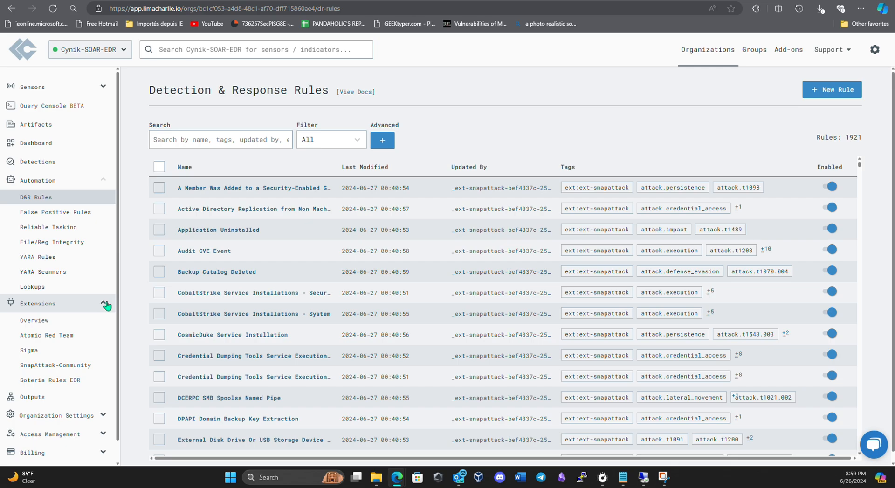
click(106, 305)
click(104, 323)
drag(422, 274, 634, 275)
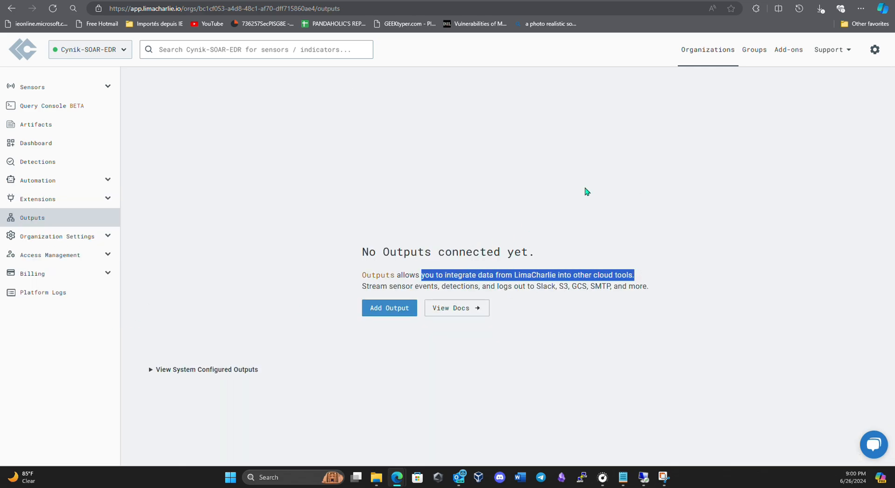
click(585, 191)
- Copy the download link of the Windows 64 bit EDR sensor from the organization's Installation Keys page
click(33, 87)
click(54, 178)
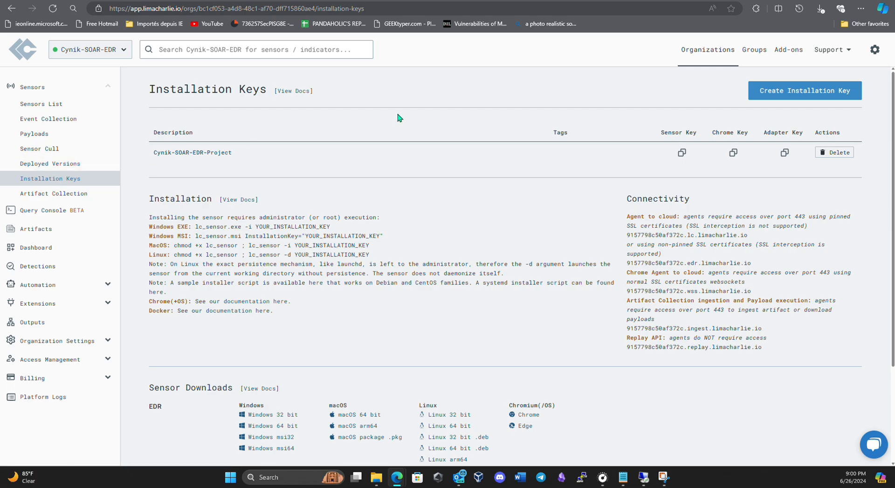
scroll(398, 118, down, 3)
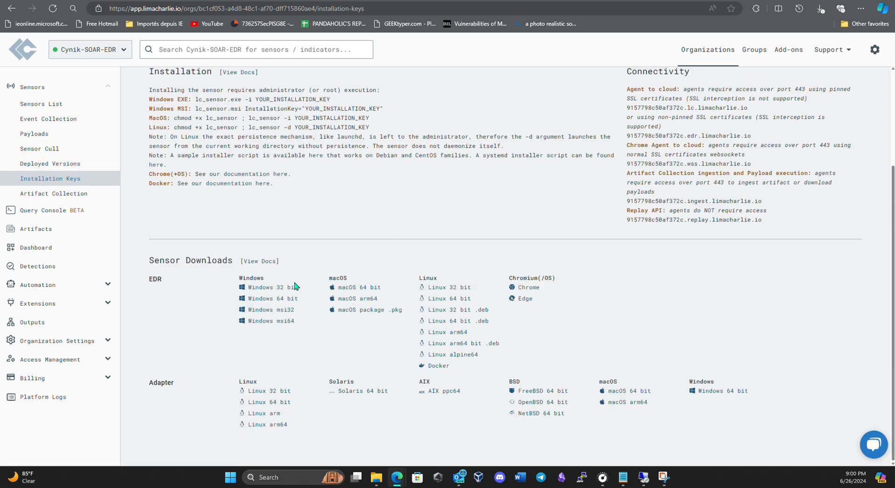
right_click(268, 299)
click(300, 385)
scroll(302, 265, up, 3)
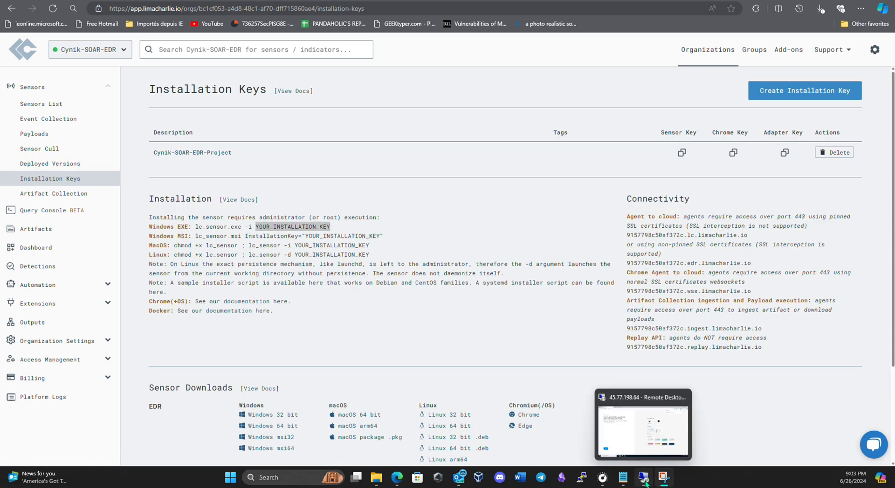
- Switch to the server's Remote Desktop session, clear the open windows and start Windows PowerShell as administrator
click(645, 482)
click(841, 0)
click(840, 1)
click(101, 480)
text(power)
right_click(107, 267)
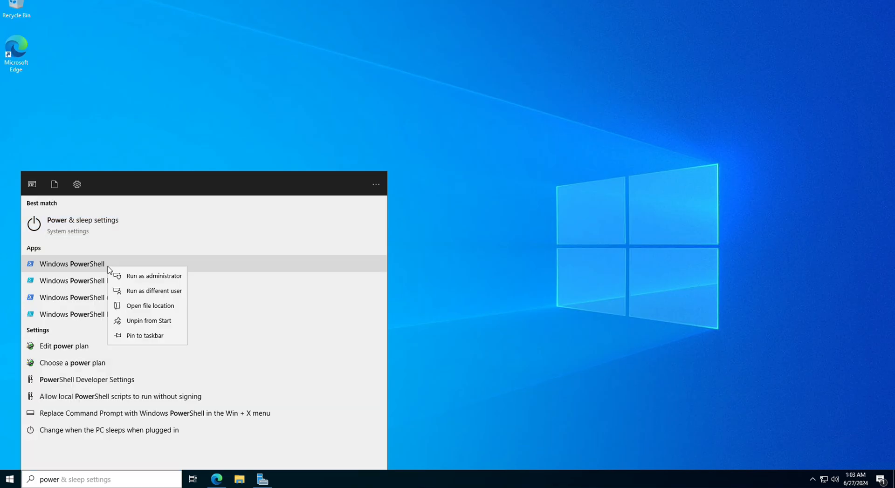
click(154, 276)
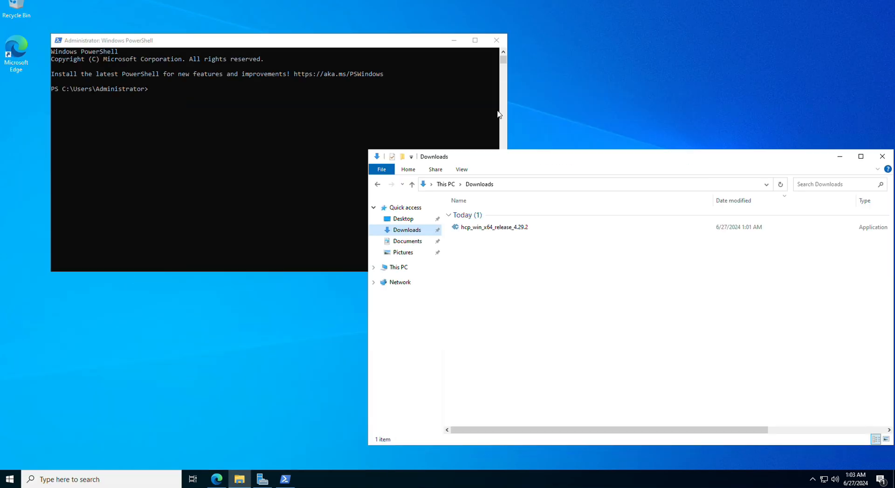
- Change the PowerShell directory to Downloads and list its contents
click(499, 114)
text(cd Downloads)
key(Return)
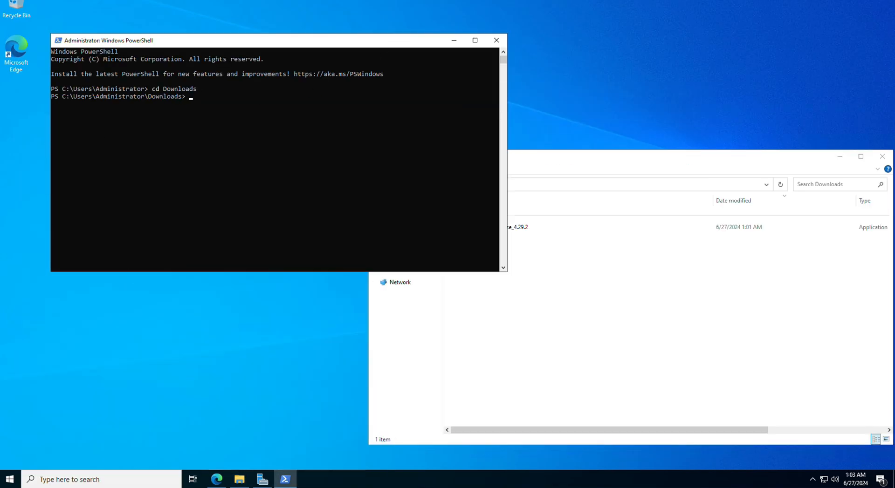
text(dir)
key(Return)
- Try to run hcp_win_x64_release_4.29.2.exe without any arguments
text(hcp)
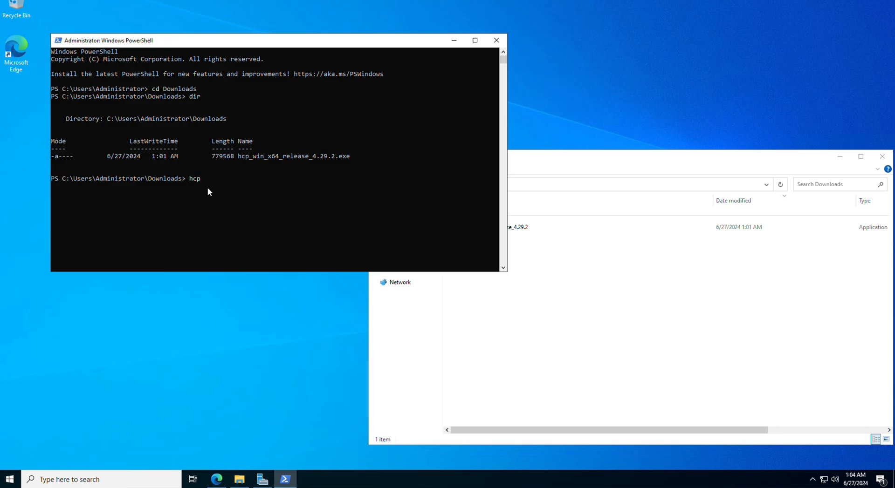
key(Tab)
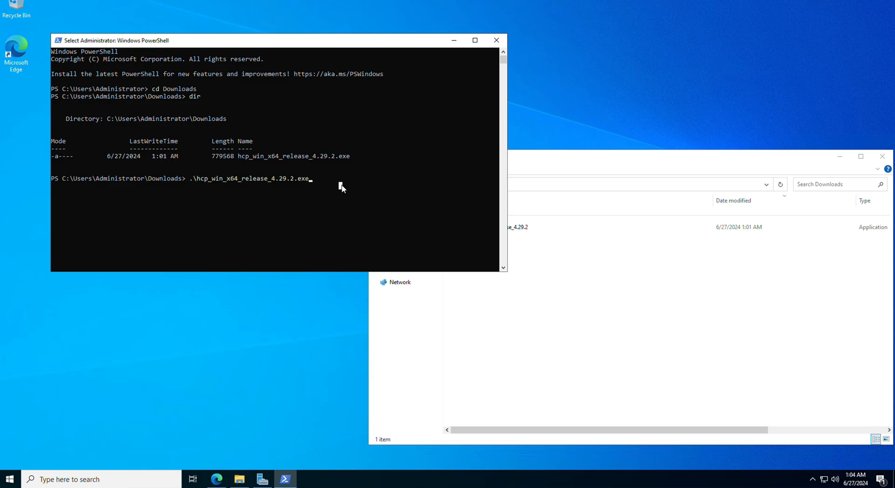
key(Return)
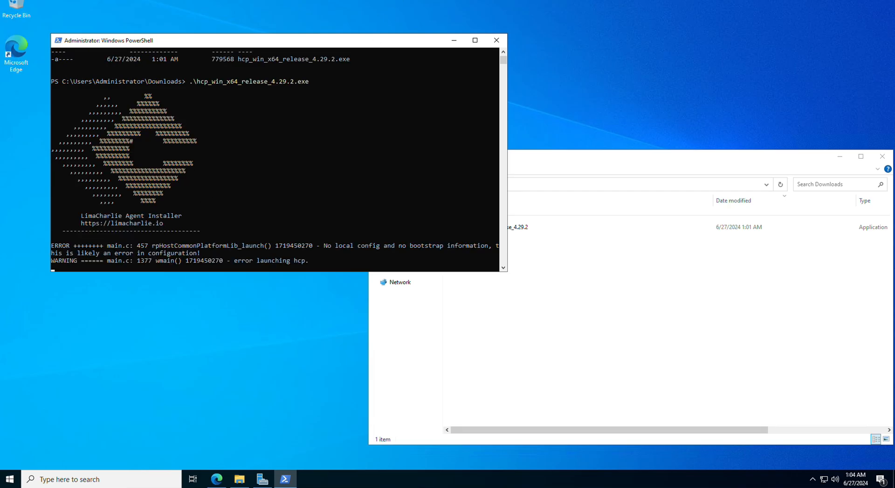
click(210, 254)
right_click(247, 248)
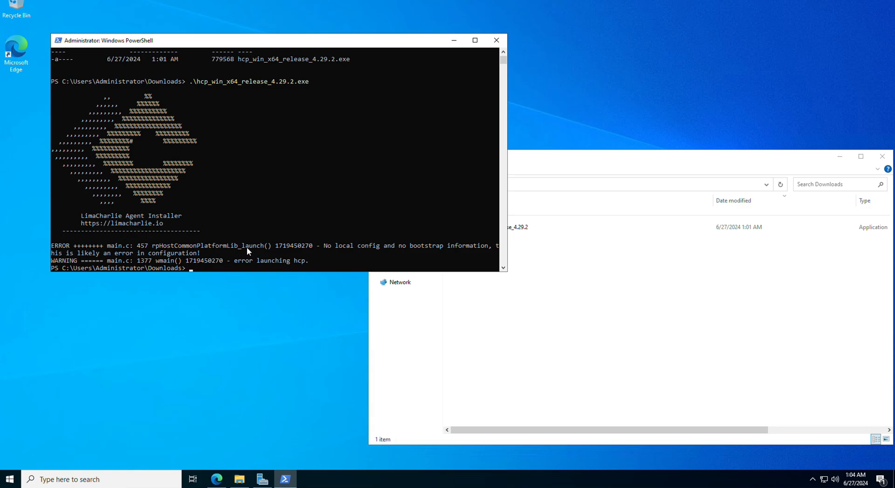
- Install the agent by rerunning hcp_win_x64_release_4.29.2.exe with -i and the sensor key copied from the Cynik-SOAR-EDR-Project installation key
key(Up)
text(-i)
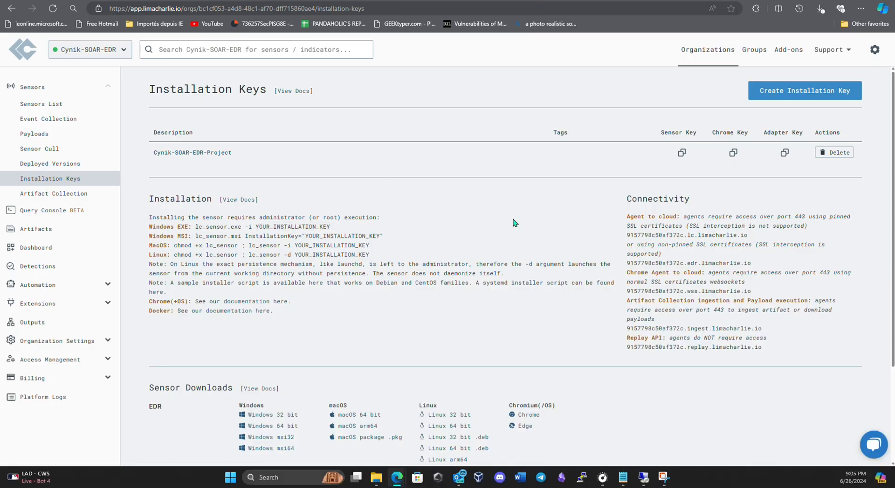
click(515, 223)
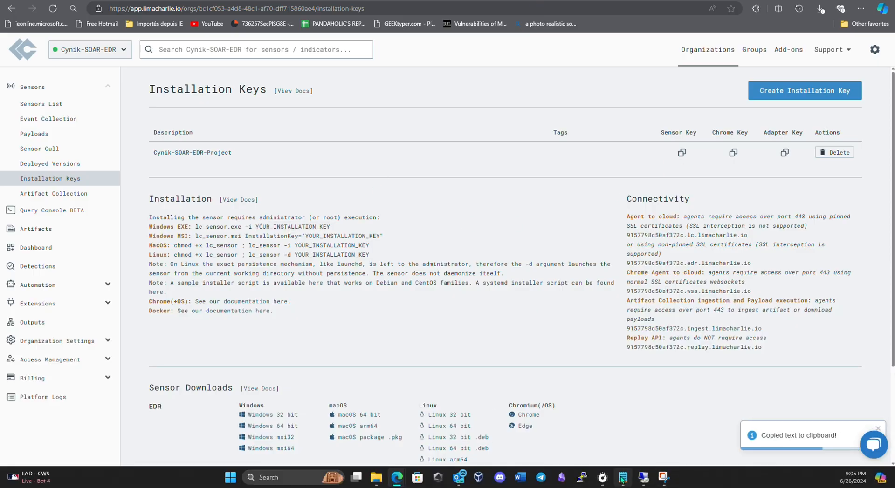
key(ctrl+v)
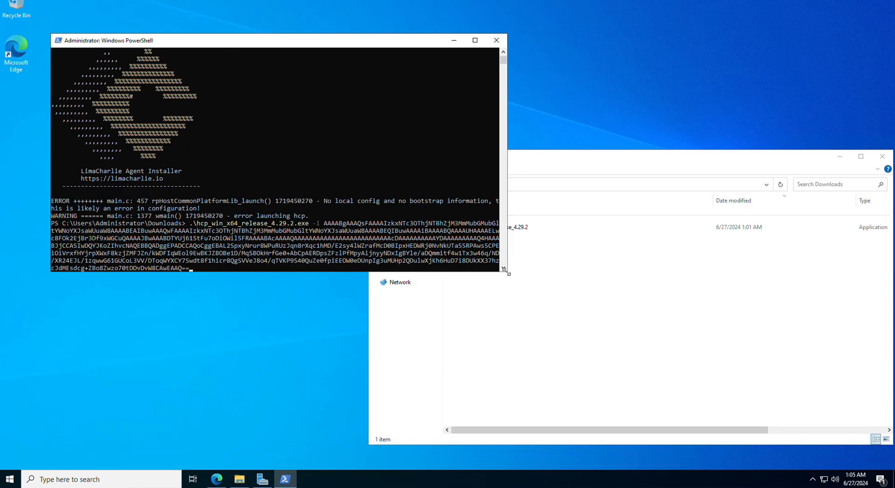
drag(507, 273, 565, 325)
key(Return)
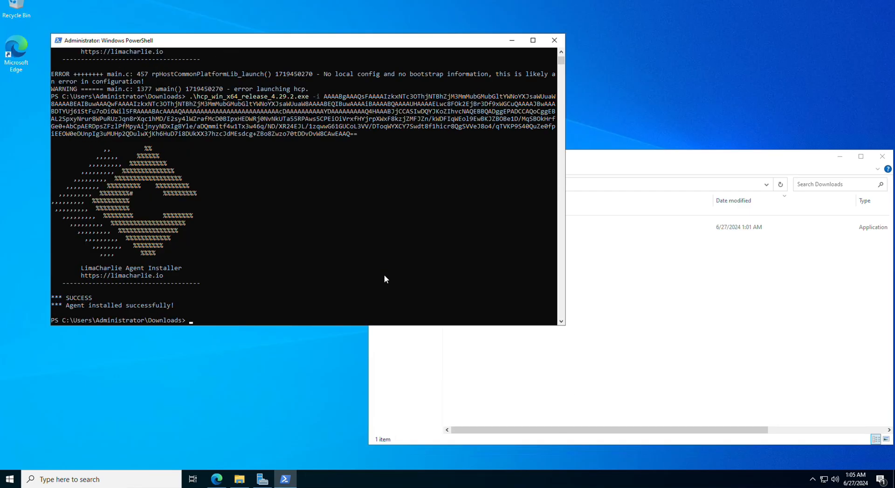
drag(62, 305, 174, 306)
click(202, 321)
- Open the Windows Services console on the server and find the LimaCharlie service among the names starting with L
key(super)
text(services)
key(Return)
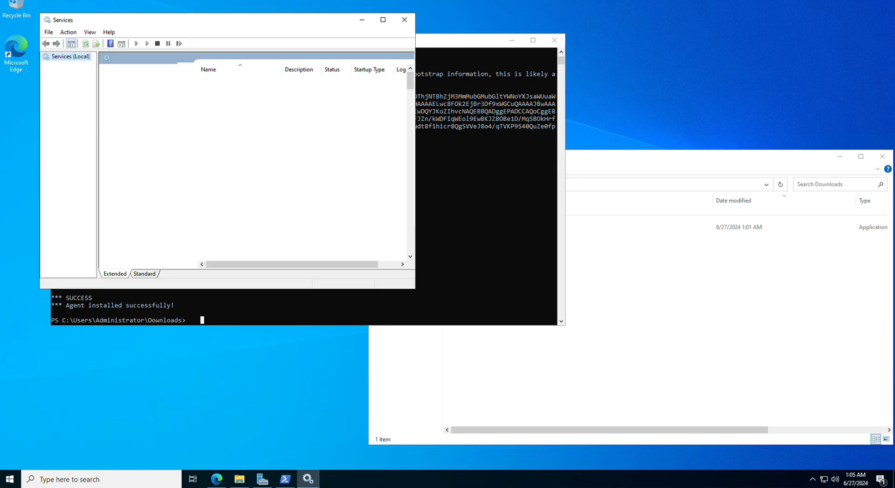
click(230, 71)
key(l)
click(306, 99)
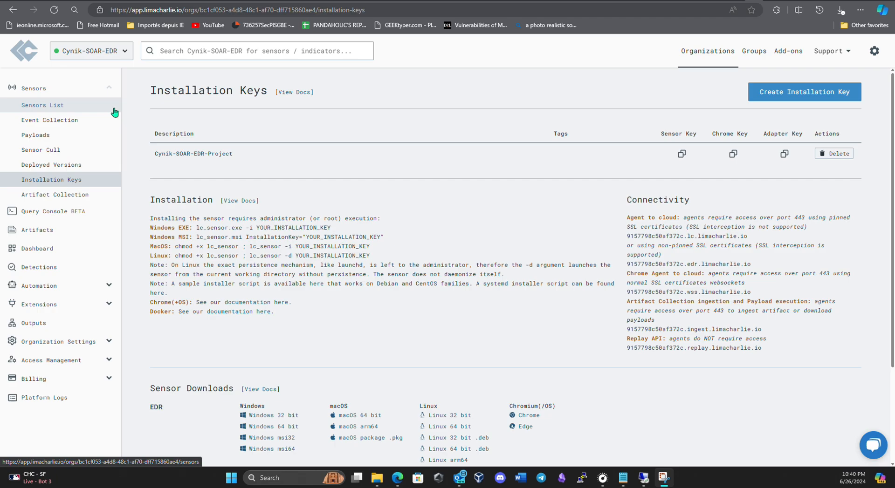
- Switch to LimaCharlie, open the cynik-soar-edr sensor from the Sensors List and view its Autoruns
click(114, 112)
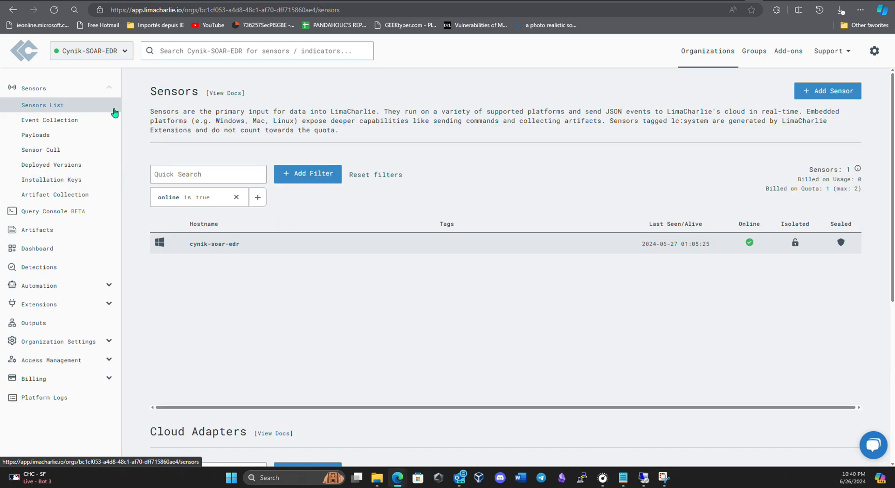
click(200, 243)
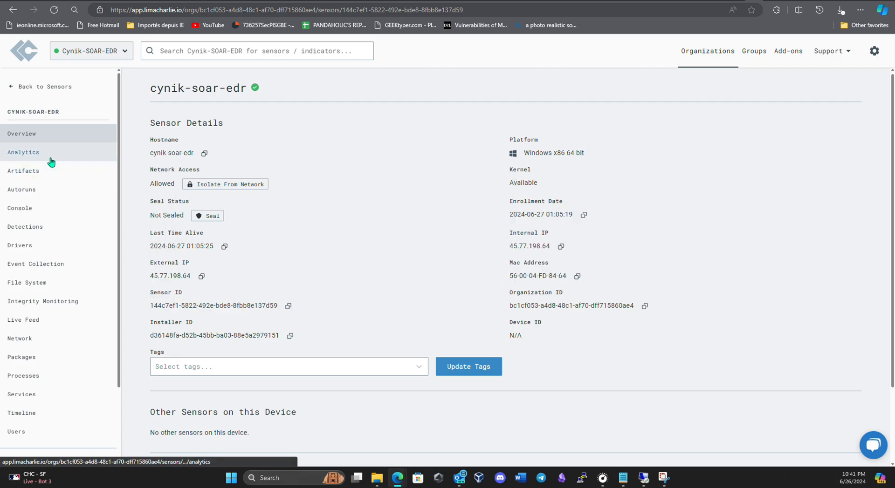
click(56, 190)
drag(152, 110, 282, 110)
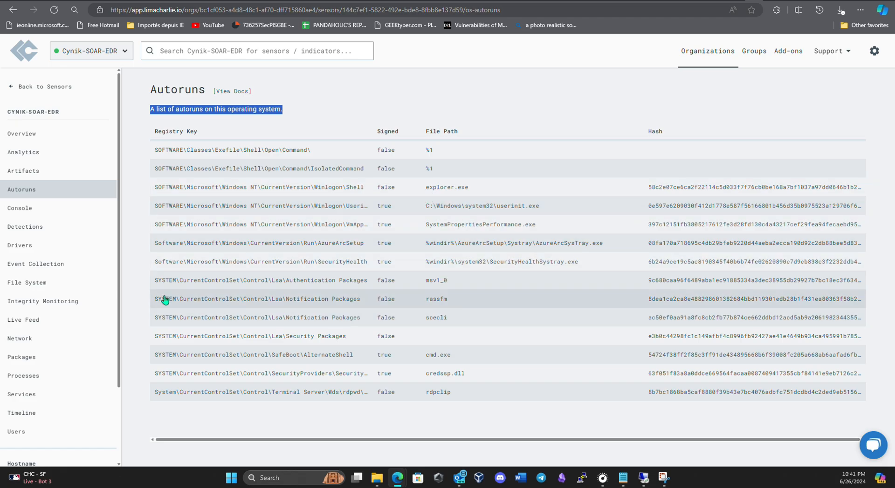
- Open the sensor's Console, look through the available commands and run netstat
click(55, 213)
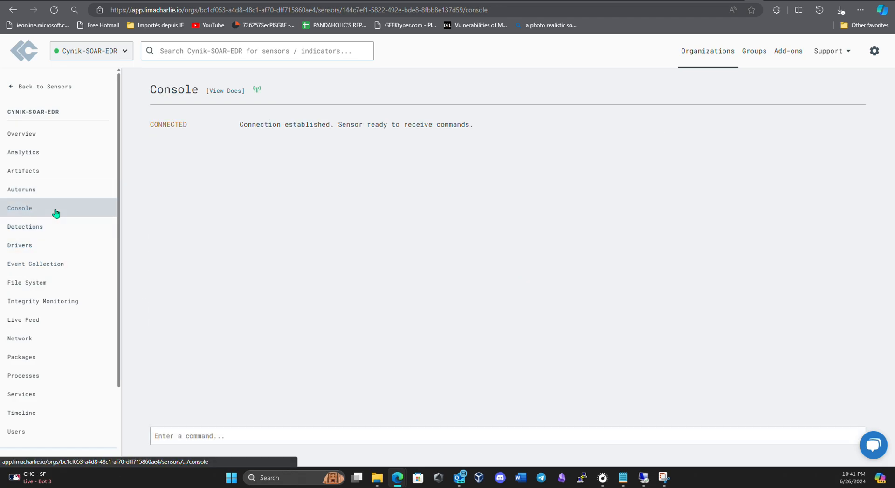
click(212, 436)
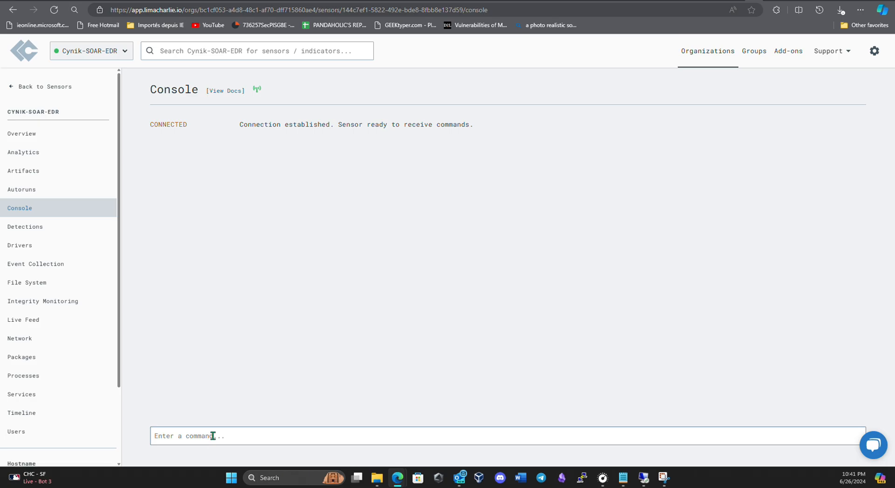
click(213, 437)
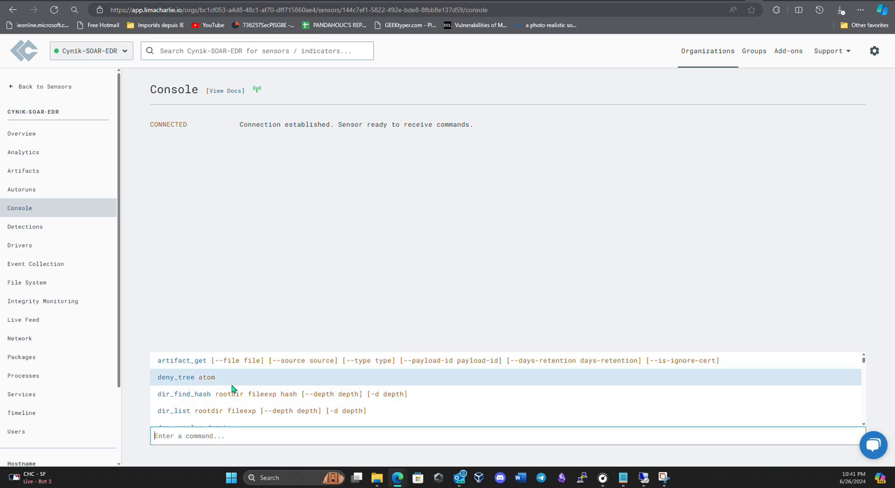
scroll(233, 391, down, 3)
scroll(233, 392, down, 5)
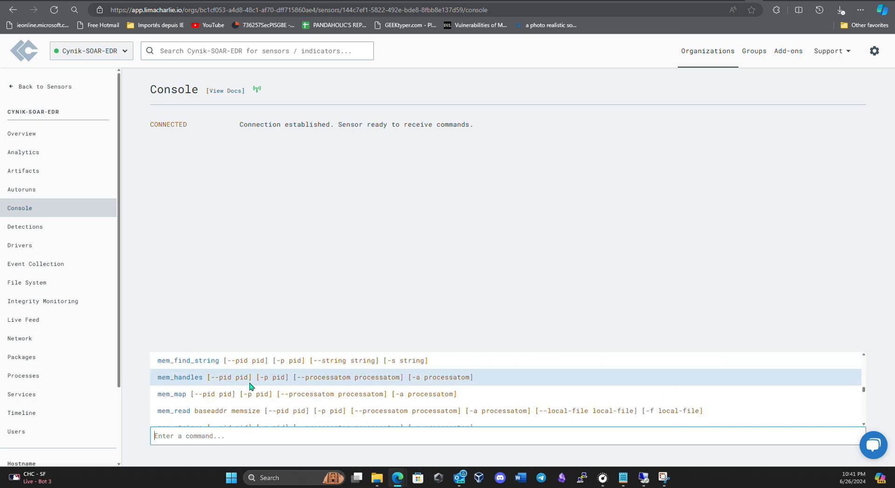
text(ne)
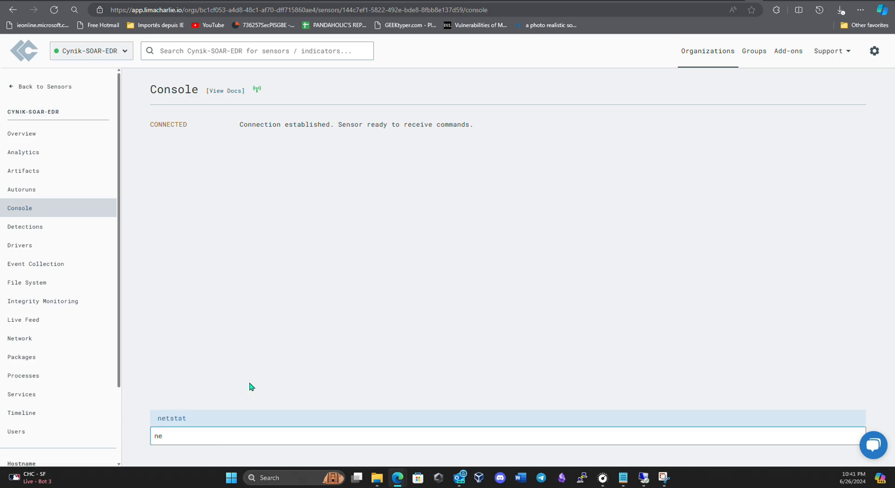
click(244, 423)
key(Return)
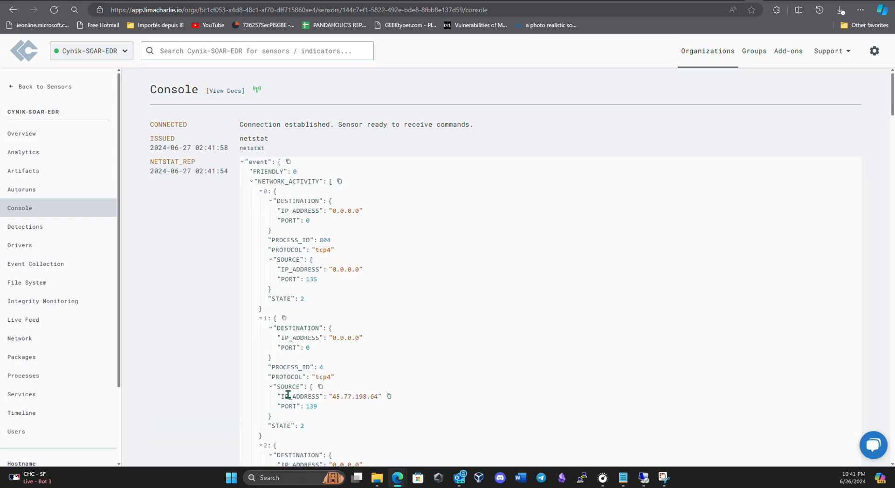
- Examine the netstat output for the process IDs, protocols, addresses and ports of each network connection
scroll(320, 242, down, 1)
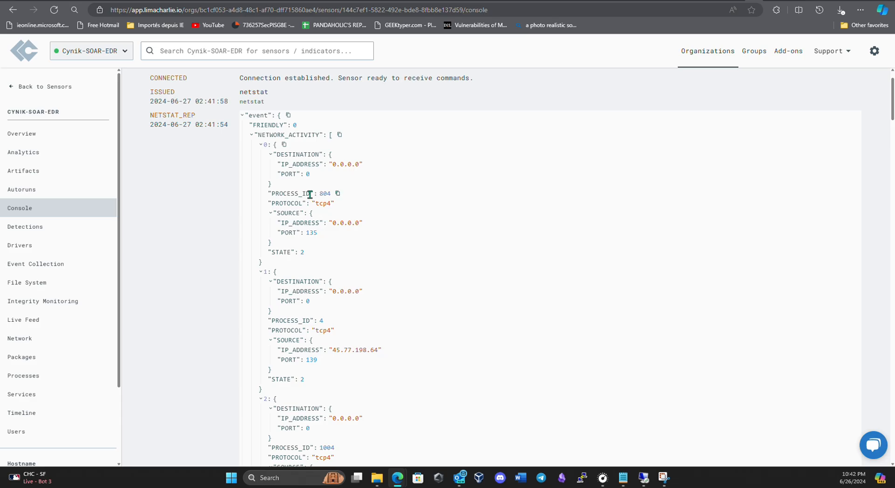
drag(309, 194, 331, 194)
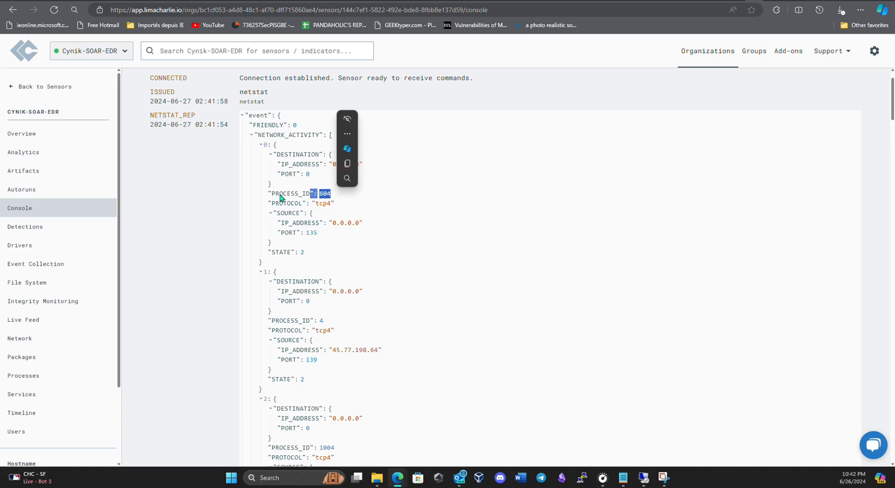
click(482, 227)
scroll(419, 251, down, 2)
scroll(398, 255, down, 7)
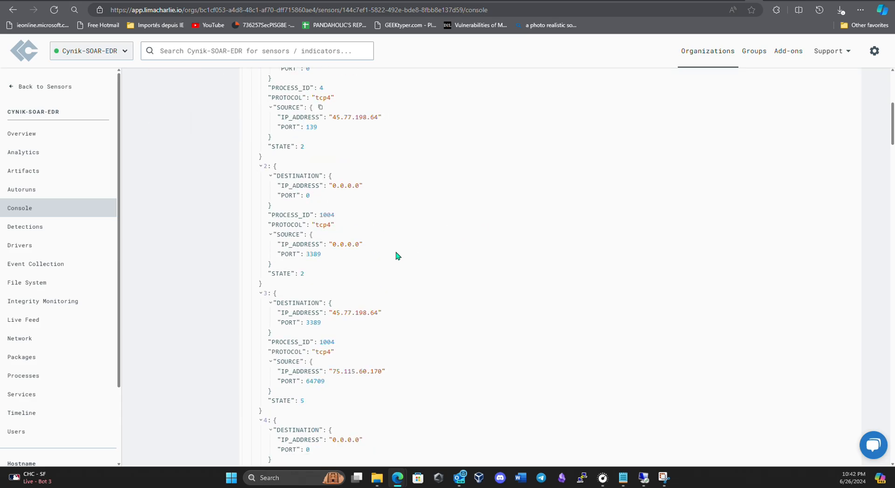
scroll(396, 255, down, 4)
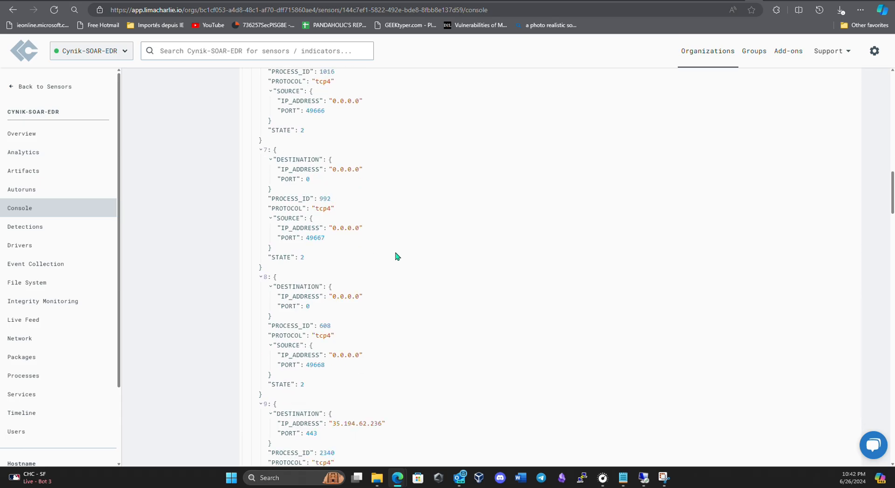
scroll(396, 256, up, 15)
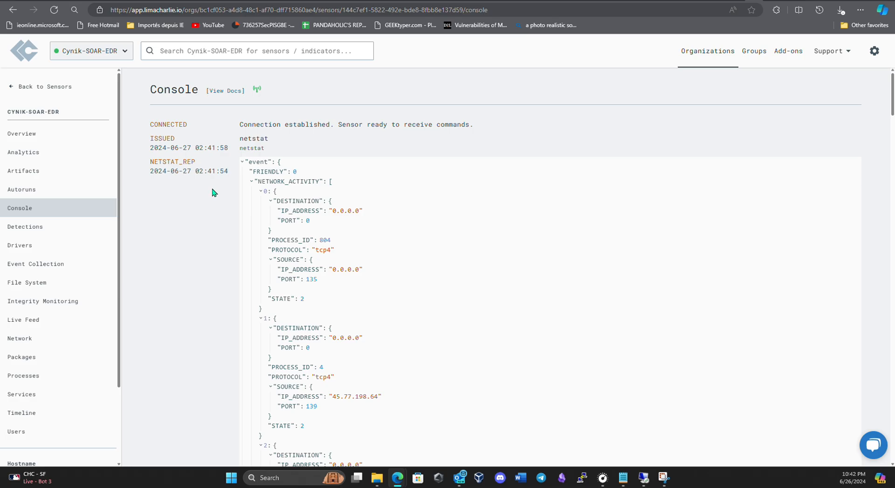
- Look through the sensor's Detections, Drivers and Event Collection pages
click(96, 231)
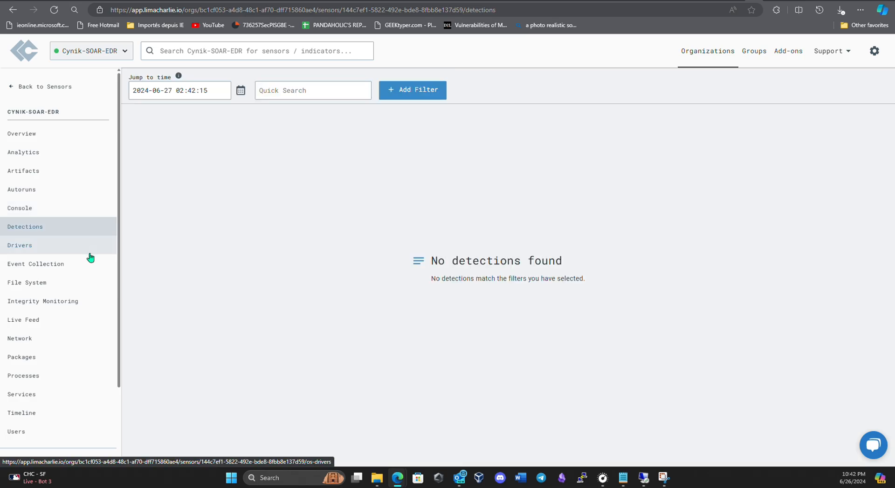
click(91, 254)
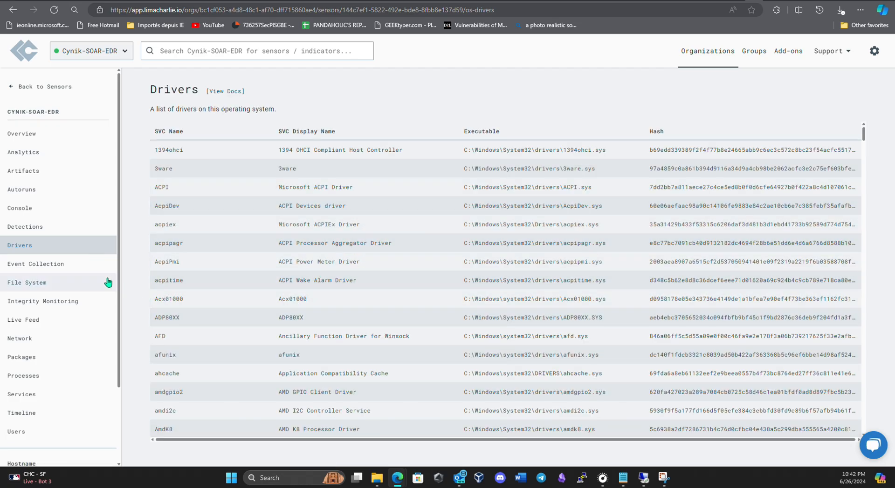
click(81, 267)
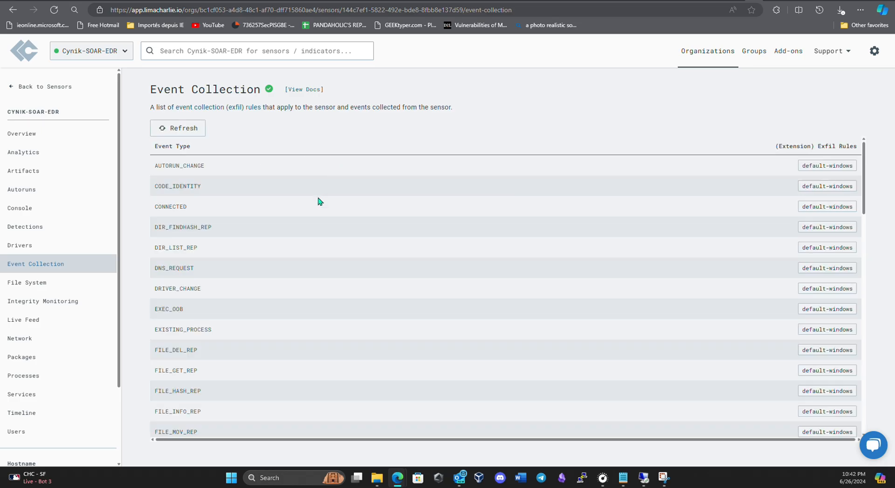
scroll(413, 269, down, 1)
scroll(412, 269, up, 1)
- Browse the sensor's File System and open the c:\ProgramData folder
click(50, 285)
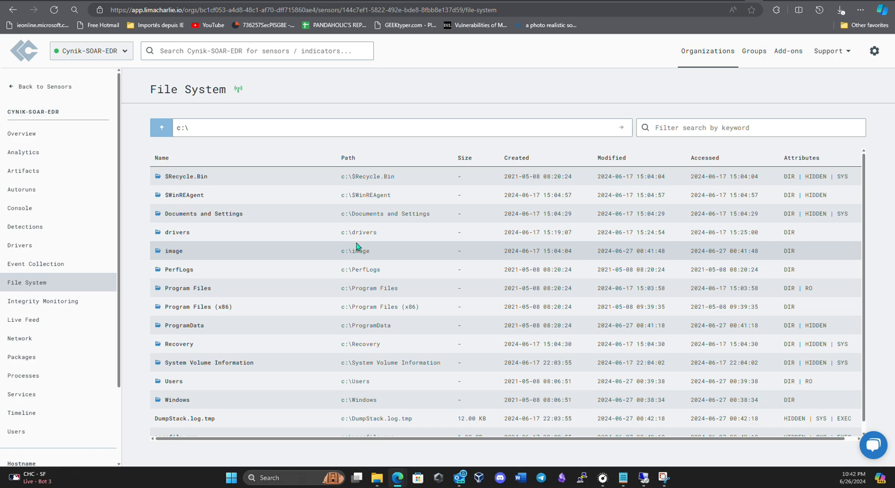
click(189, 326)
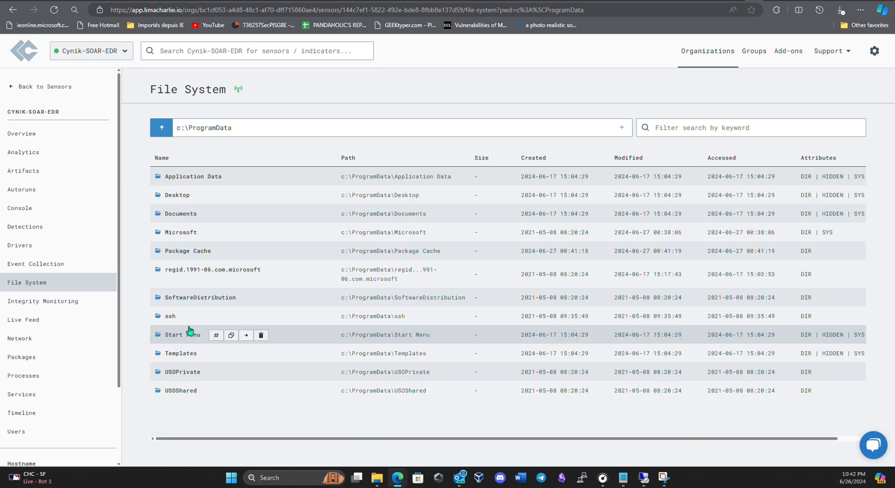
- Open the Desktop folder in c:\ProgramData, inspect the hash of desktop.ini and look over its other file actions
click(186, 195)
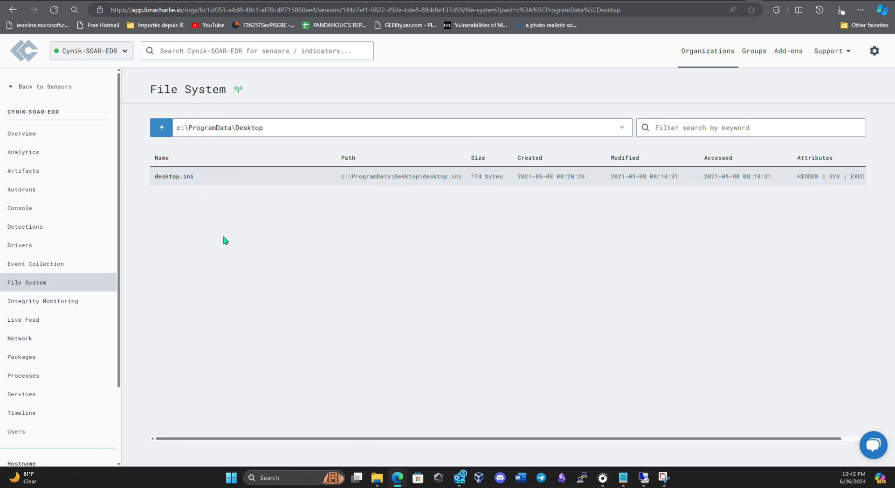
mouse_move(345, 438)
mouse_down()
mouse_move(364, 439)
mouse_move(336, 439)
mouse_up()
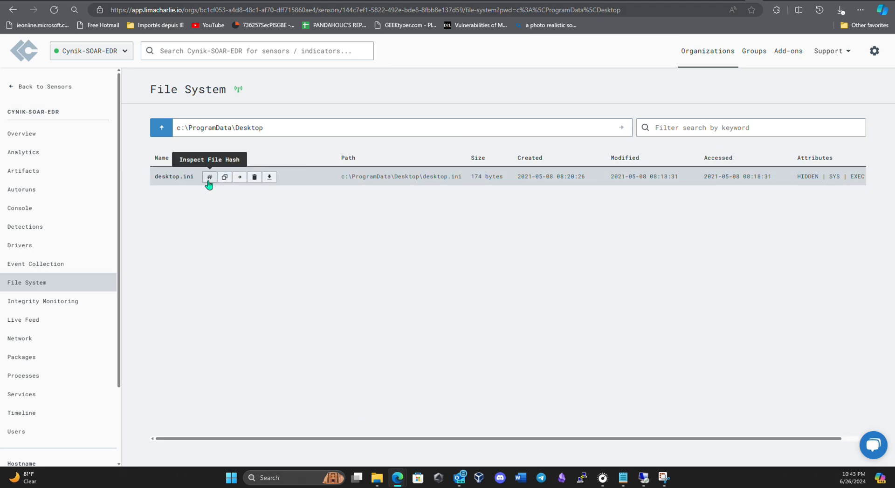
click(209, 177)
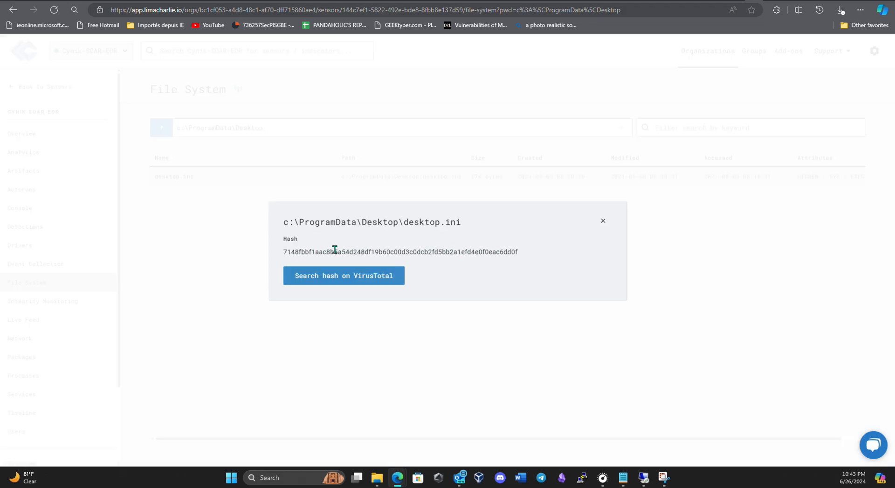
click(355, 315)
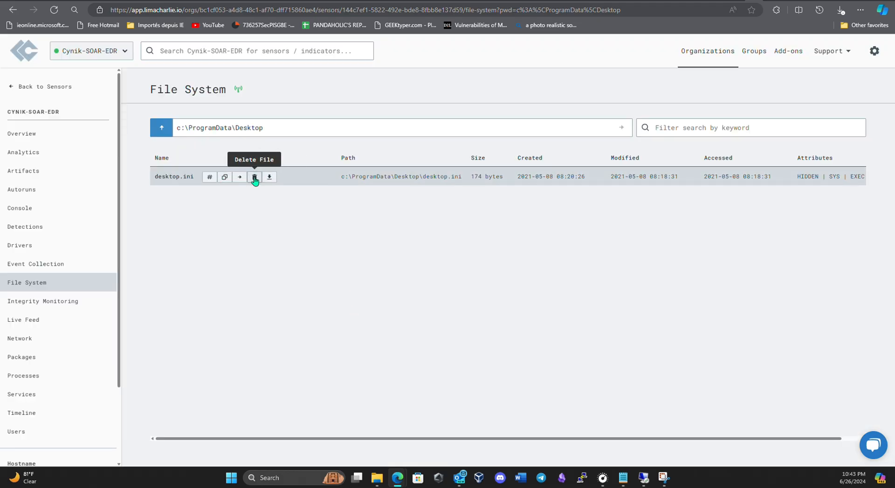
mouse_move(274, 183)
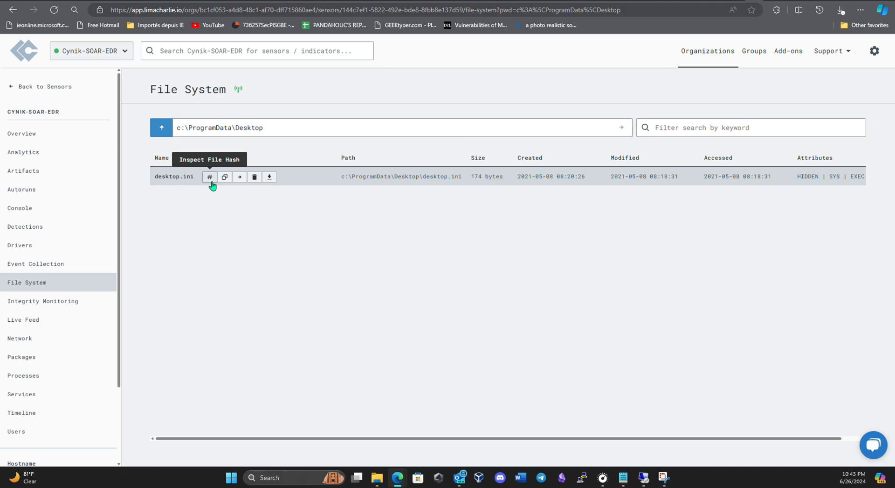
- Open the sensor's Processes page and look through the actions available for the smss.exe process
click(22, 357)
click(56, 376)
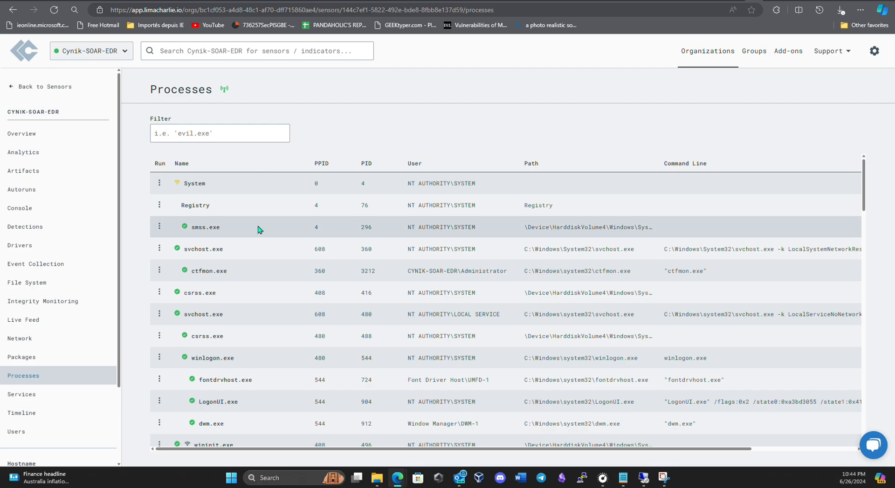
right_click(229, 231)
key(Escape)
click(158, 227)
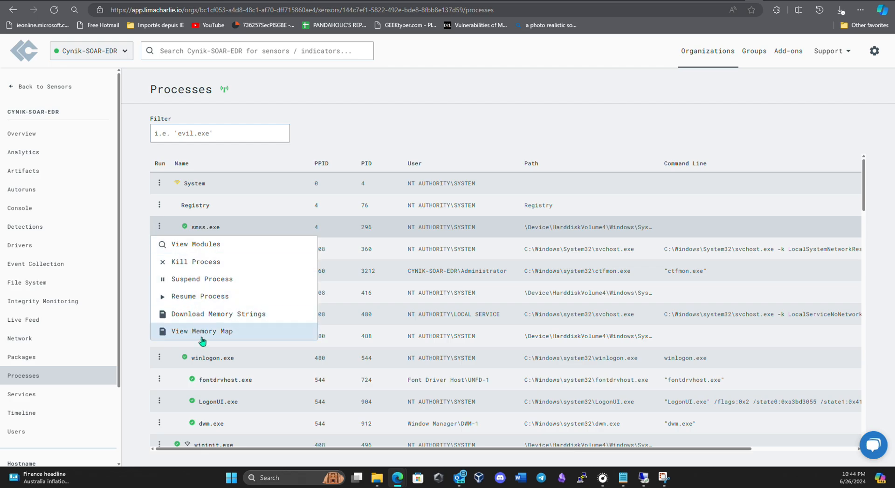
click(214, 267)
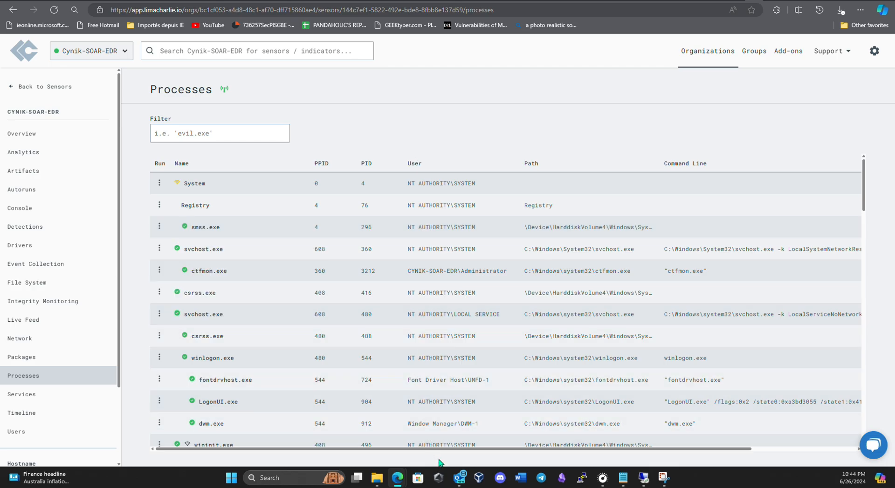
- Examine the paths, command lines, memory and thread columns of the running processes
drag(442, 450, 544, 455)
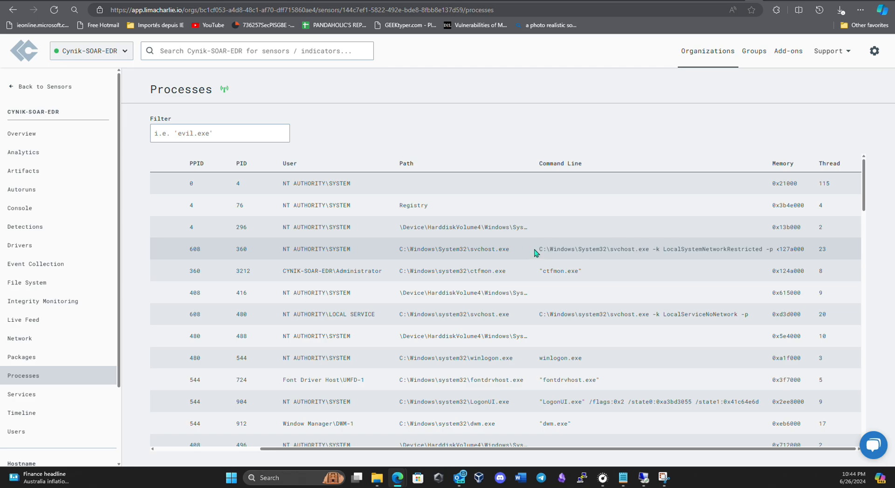
drag(537, 249, 616, 259)
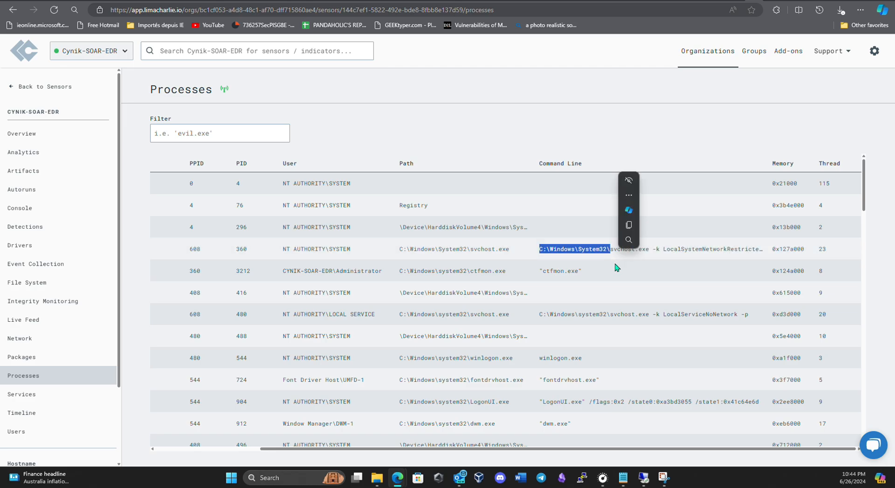
click(612, 260)
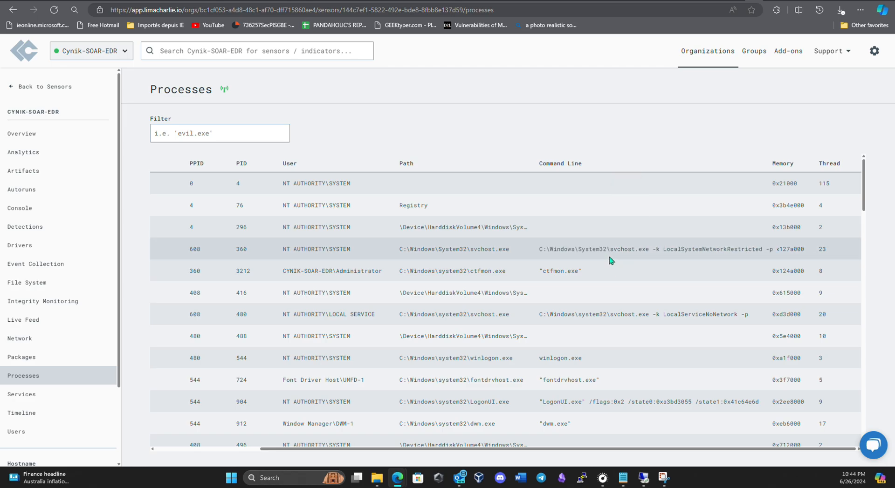
scroll(611, 260, down, 5)
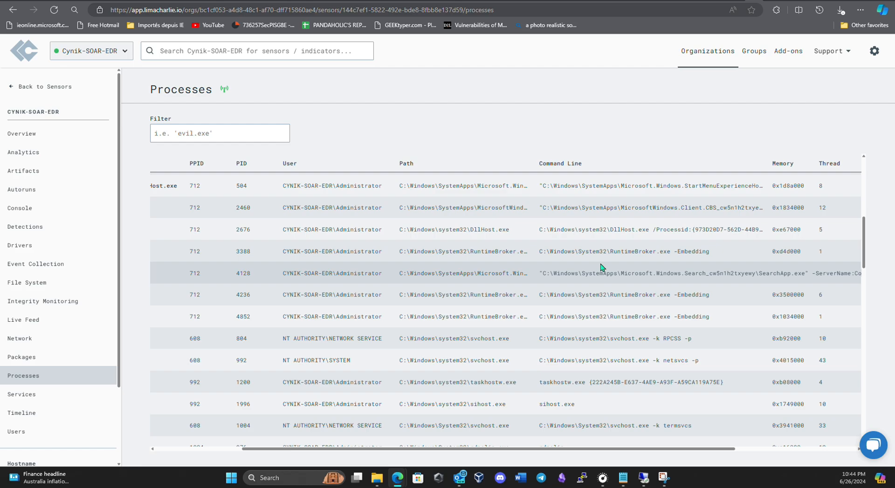
scroll(600, 267, up, 5)
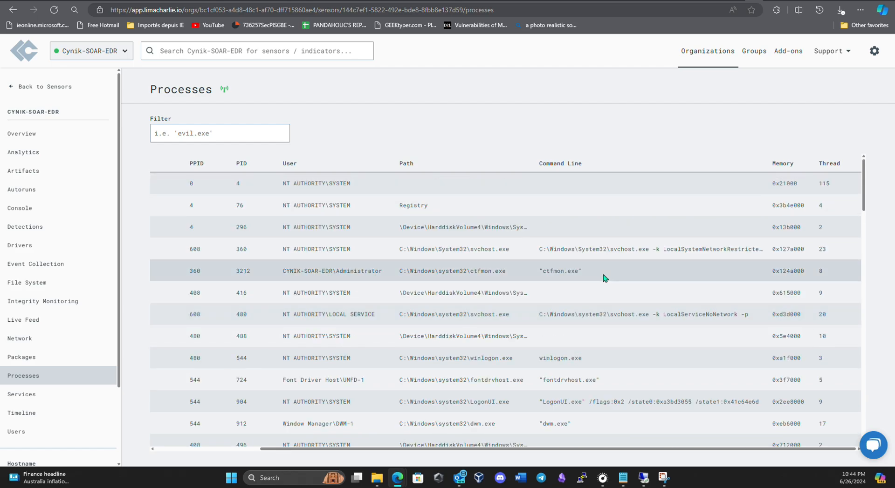
scroll(605, 279, down, 1)
scroll(605, 278, down, 4)
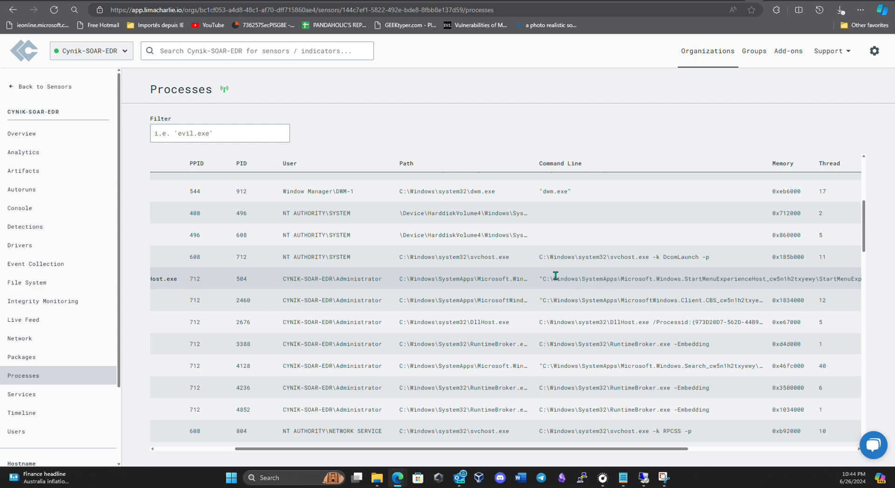
- Look through the sensor's Network connections, Processes list and Services list
click(44, 341)
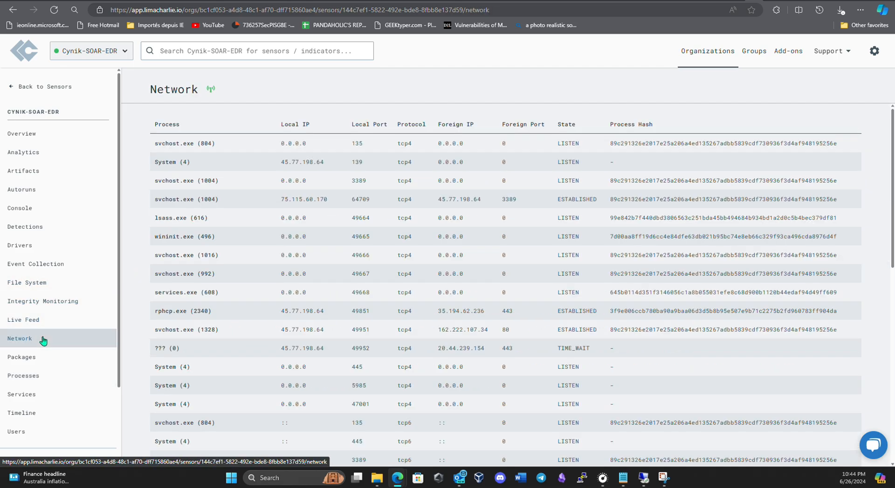
click(40, 383)
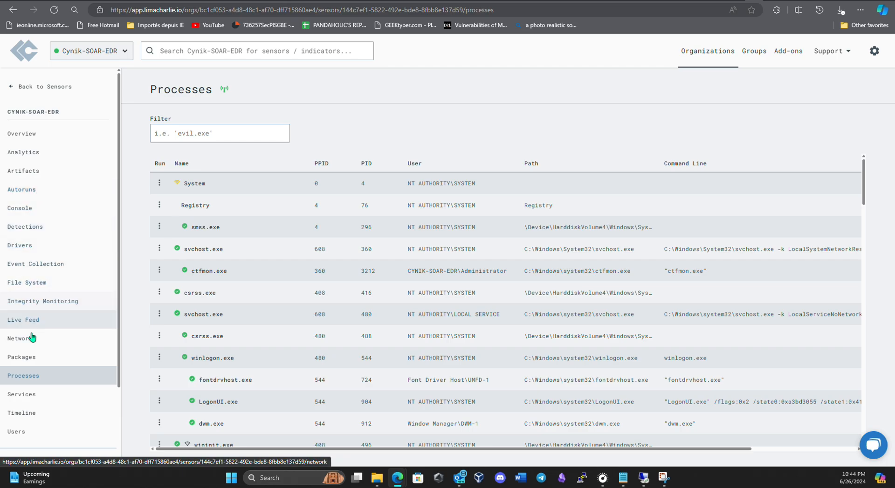
click(35, 394)
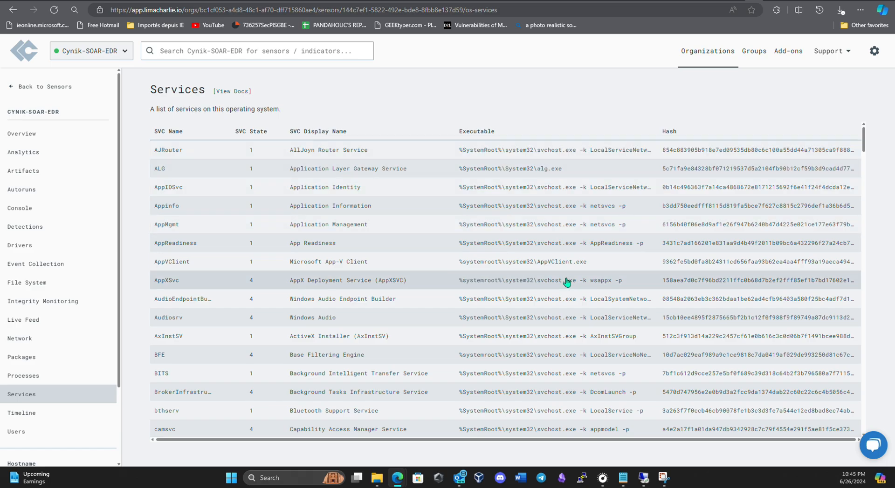
scroll(525, 316, down, 3)
scroll(527, 315, up, 3)
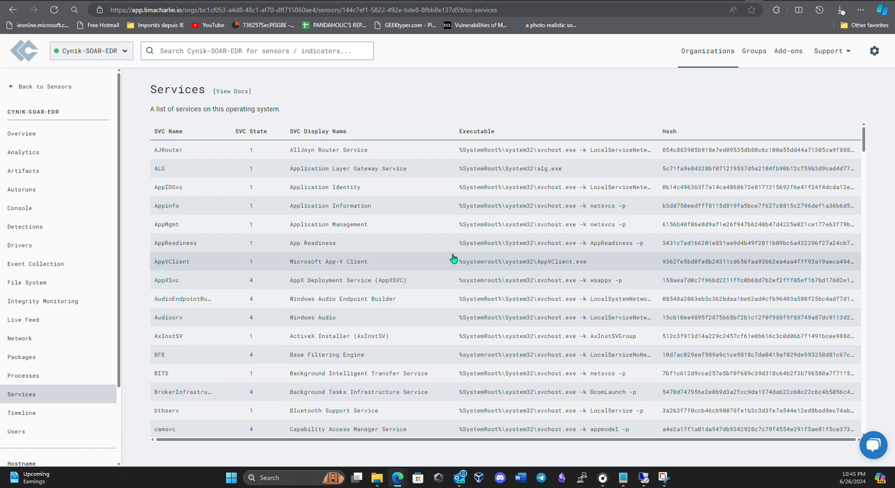
- Open the sensor's Timeline and view the details of the CODE_IDENTITY event for Windows.Storage.Search.dll
click(65, 412)
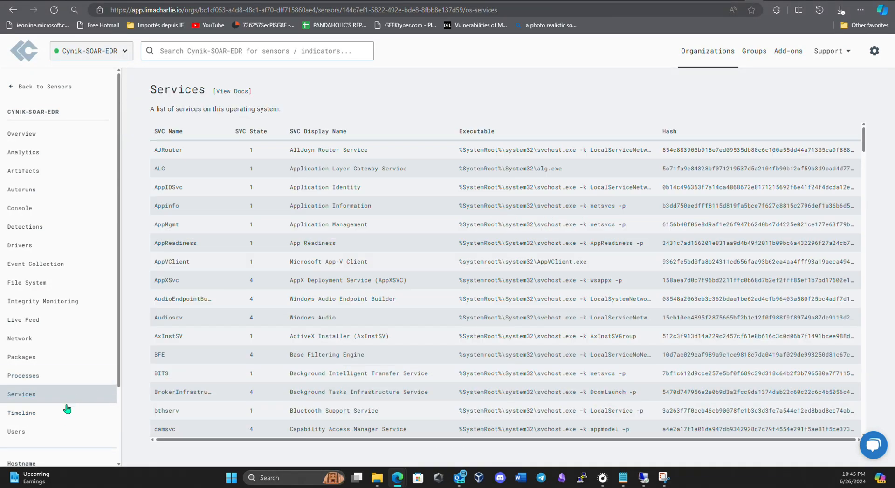
click(65, 412)
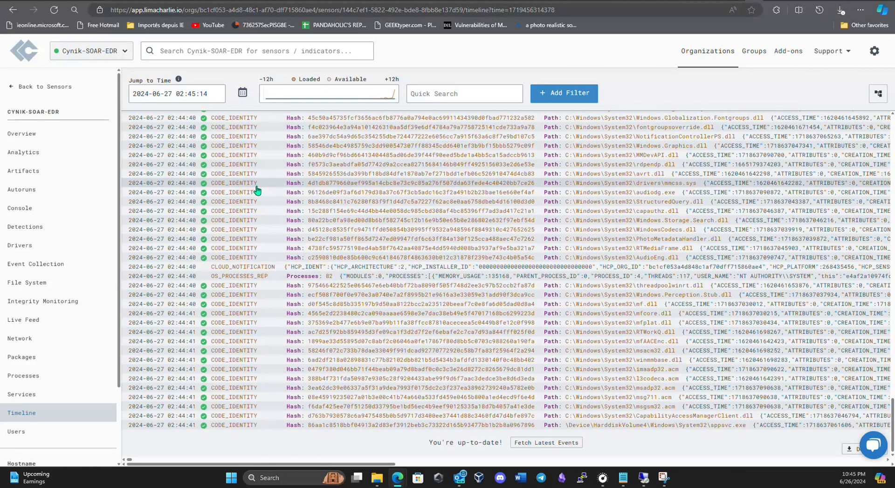
click(251, 221)
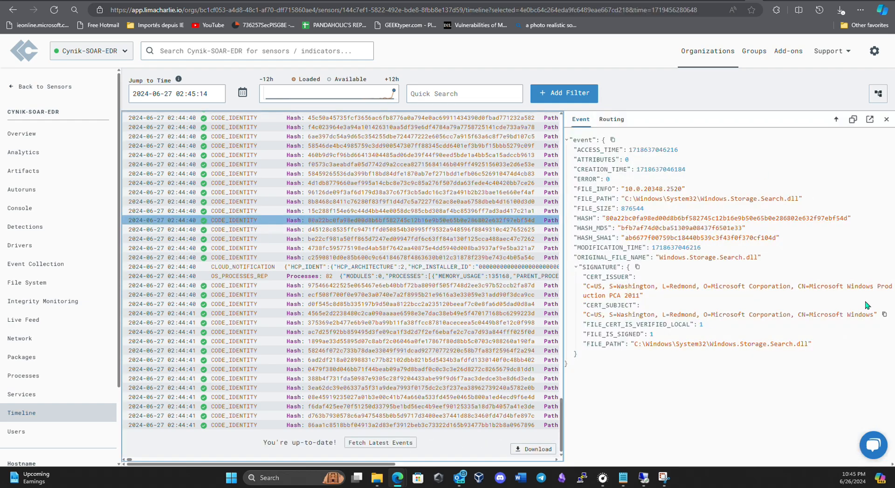
- Open the sensor's Users page and view the Administrator account's details
click(65, 432)
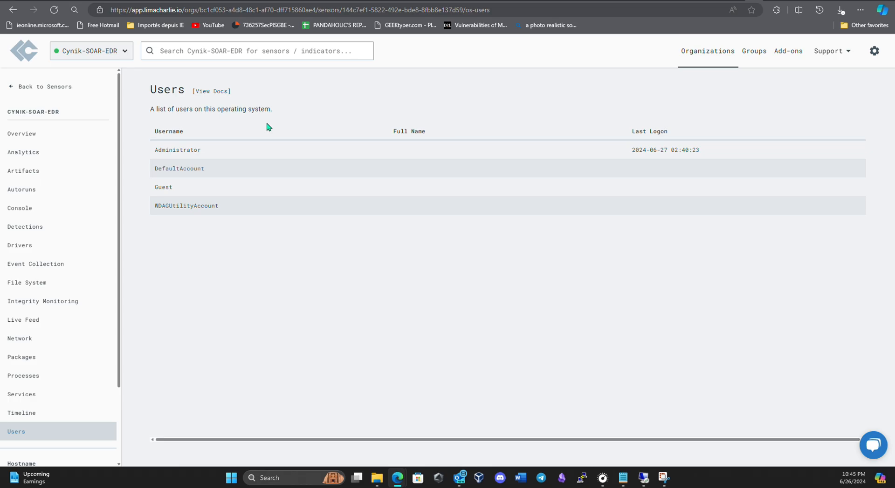
click(630, 149)
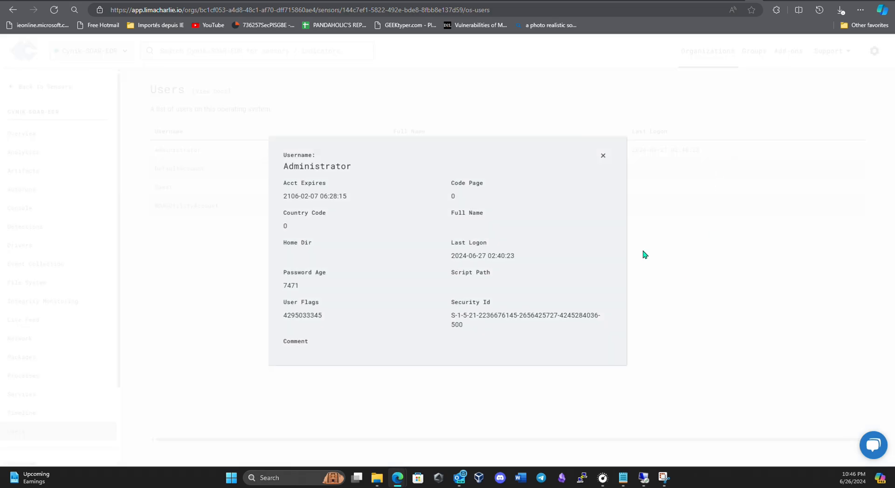
click(603, 157)
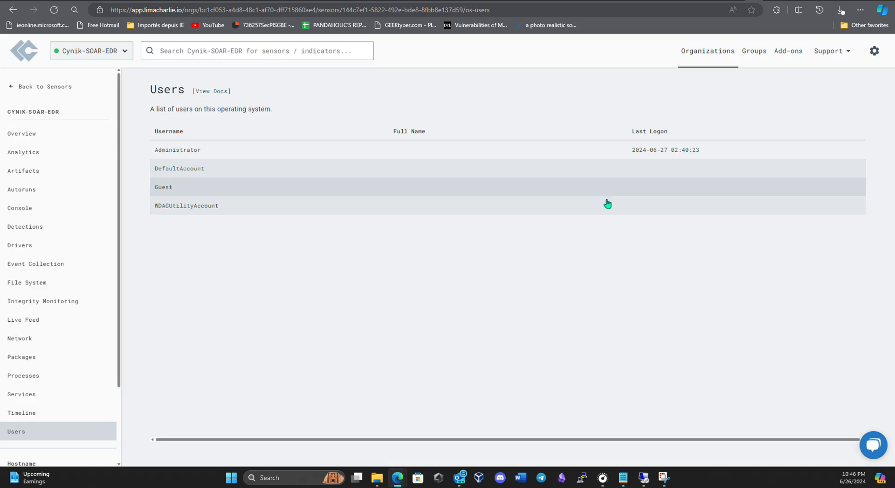
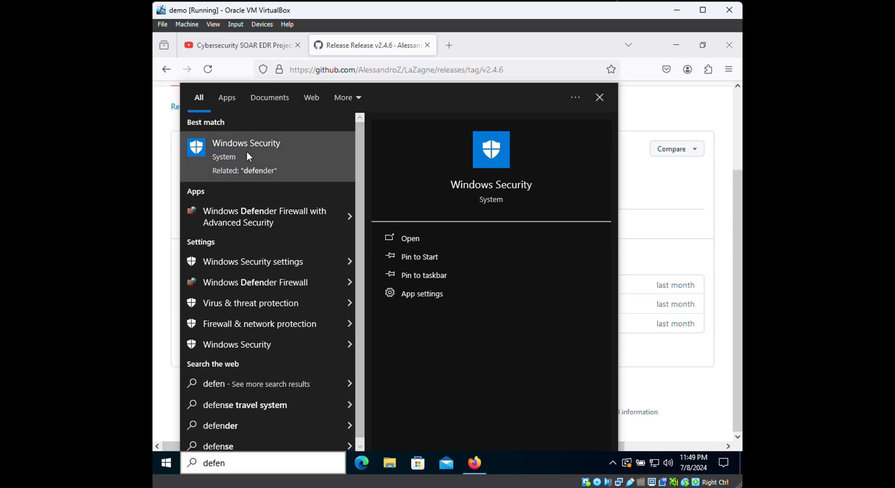
- In the demo virtual machine, open Windows Security and go to the Virus & threat protection settings section
click(247, 151)
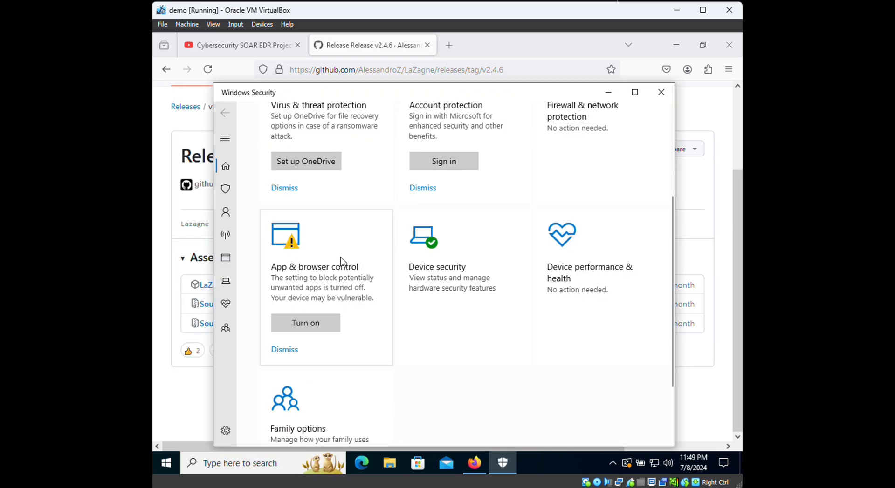
click(225, 189)
scroll(308, 252, down, 5)
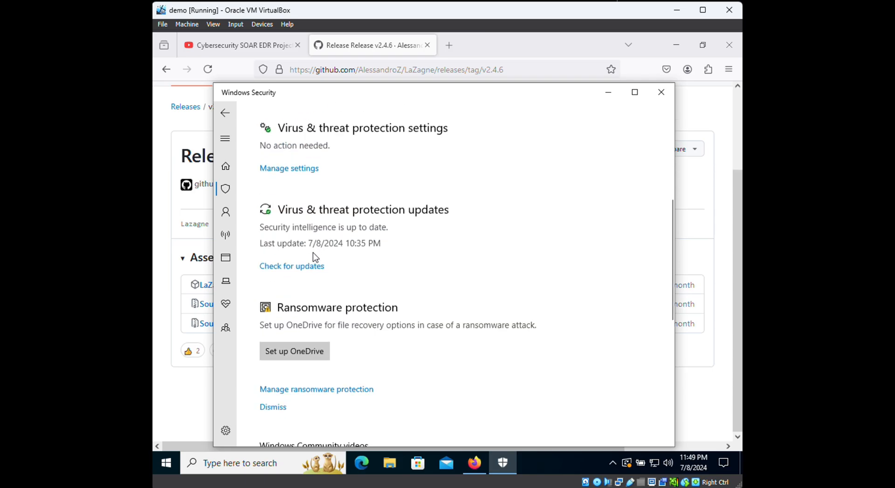
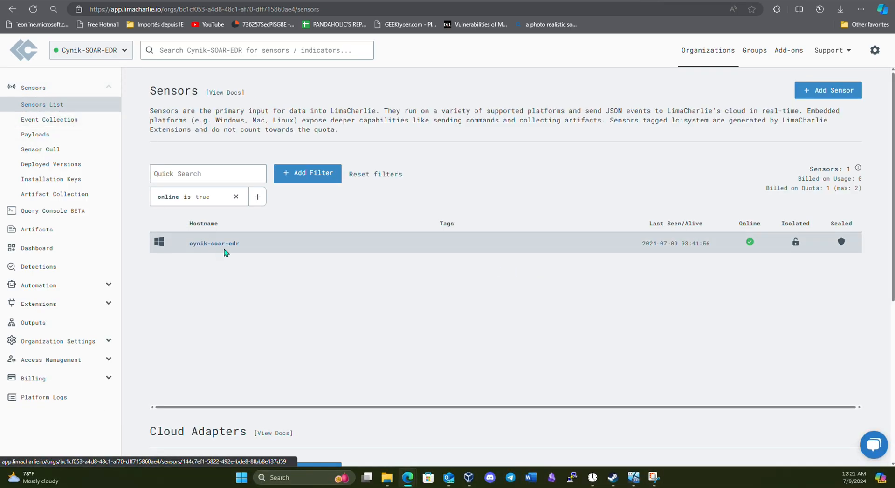
- Search the cynik-soar-edr sensor's Timeline in LimaCharlie for lazagne and examine the process ID in the LaZagne.exe NEW_PROCESS event
click(224, 248)
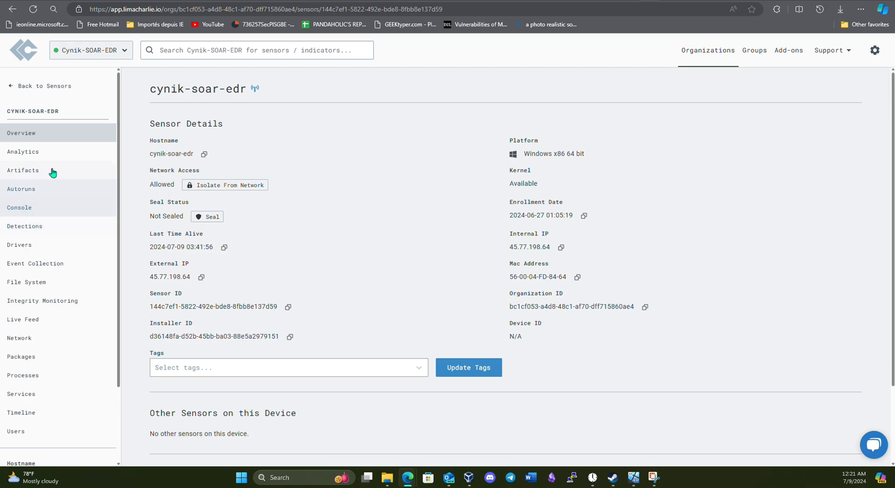
scroll(46, 182, down, 2)
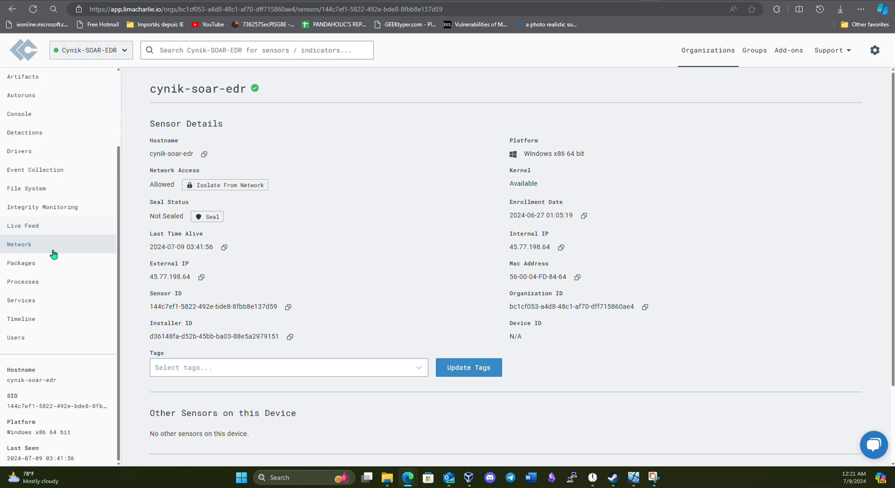
click(54, 325)
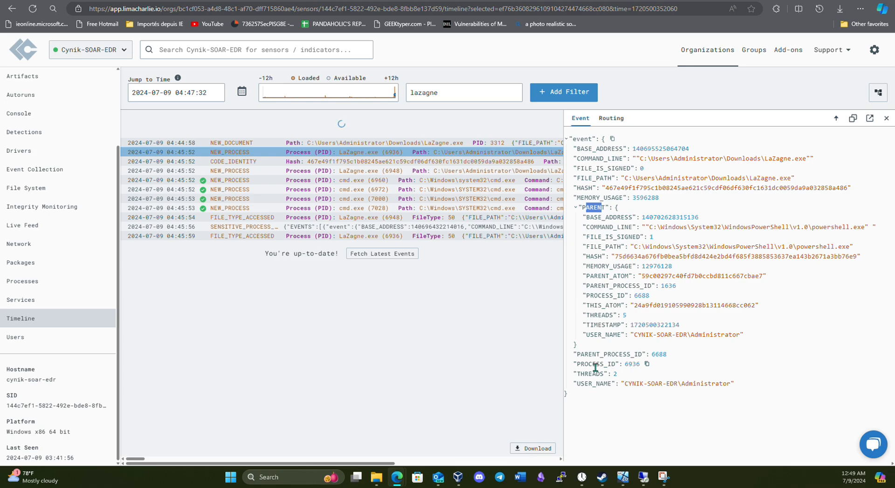
drag(581, 365, 611, 365)
click(621, 372)
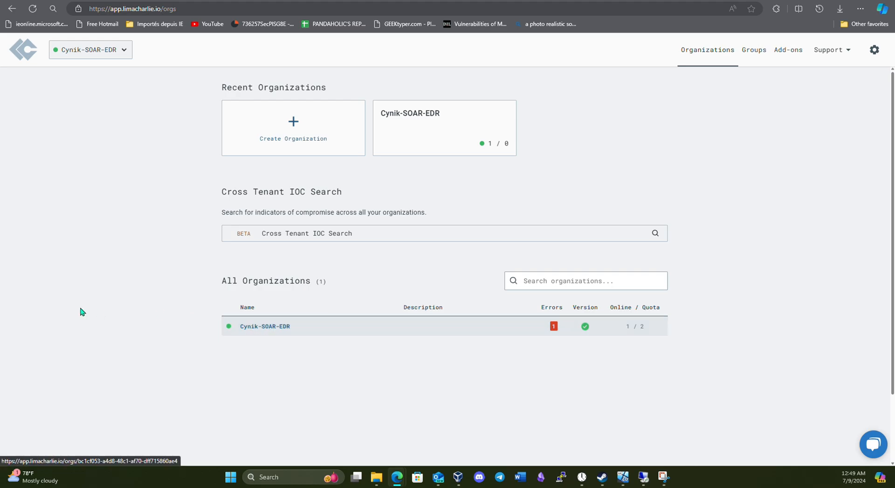
- Open the Cynik-SOAR-EDR organization's D&R rules, search them for "credential" and look through the matching rules
click(261, 329)
click(21, 294)
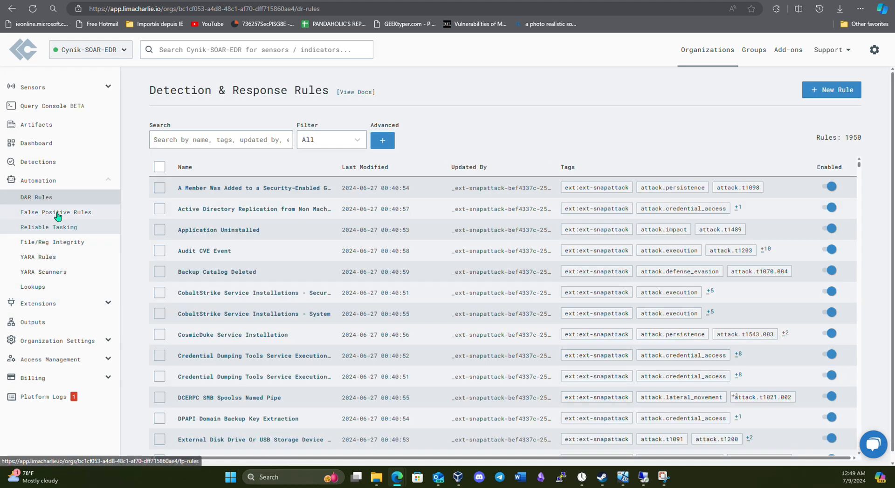
click(841, 90)
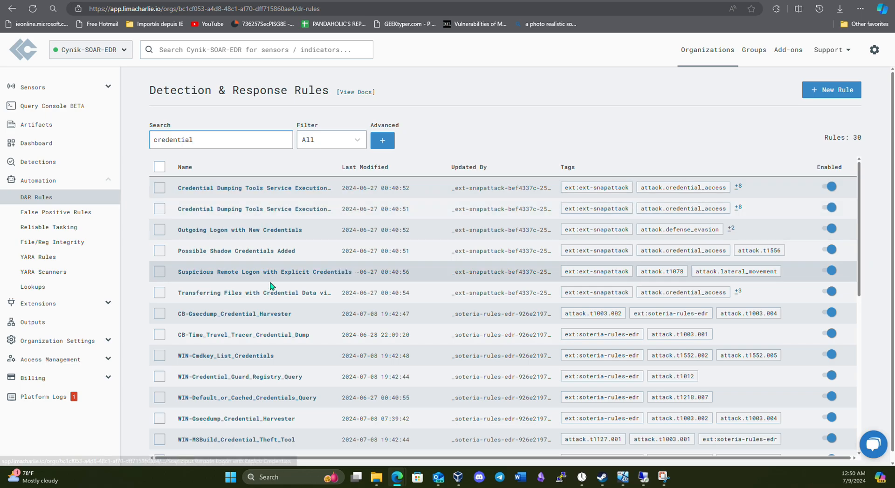
scroll(266, 298, down, 5)
scroll(263, 313, down, 5)
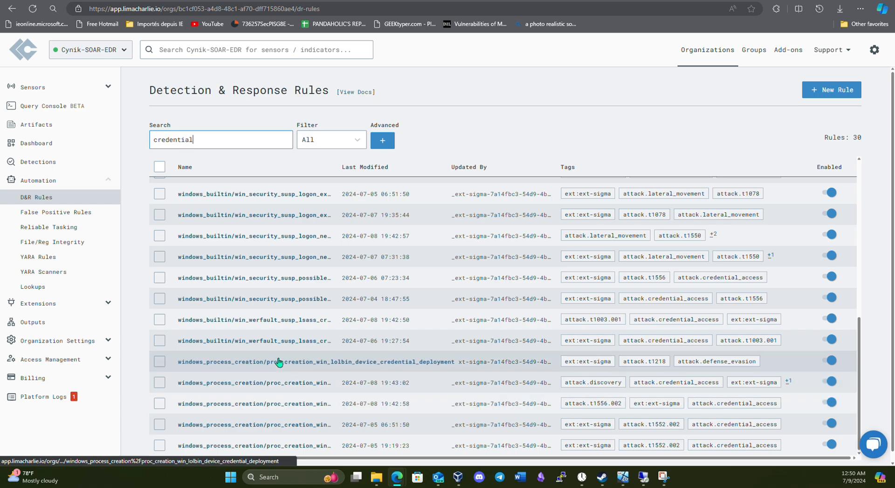
- Close the LaZagne.exe event details in the Timeline and open the D&R rule proc_creation_win_lolbin_device_credential_deployment
scroll(279, 363, up, 8)
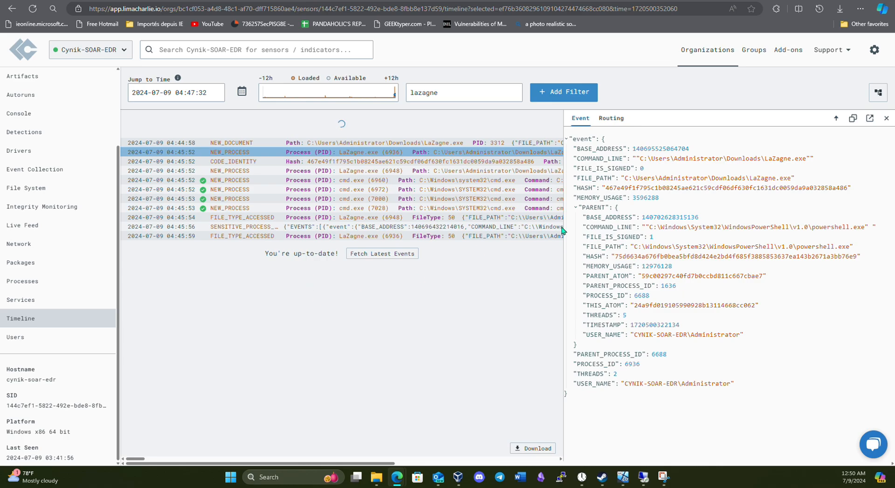
click(886, 119)
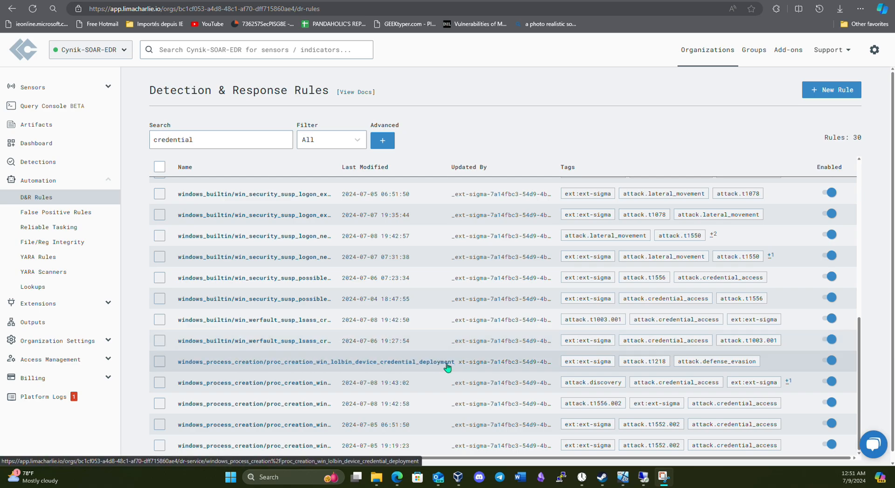
click(286, 365)
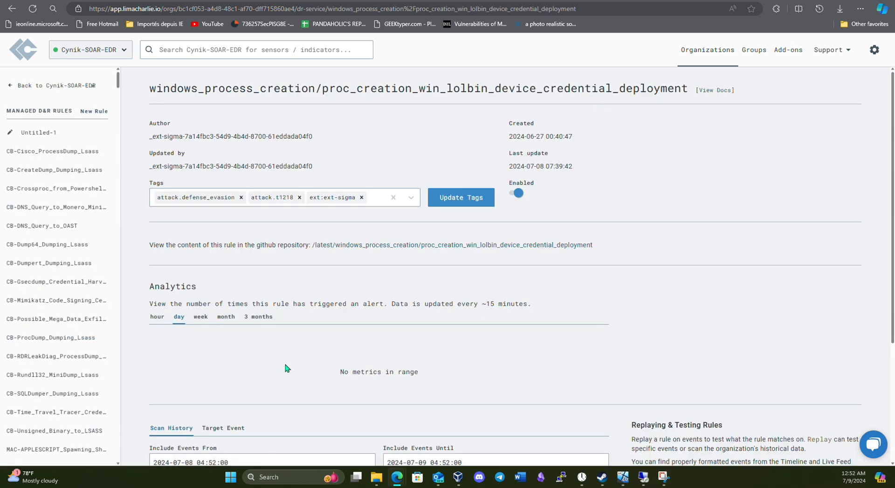
scroll(286, 368, down, 4)
scroll(294, 396, up, 4)
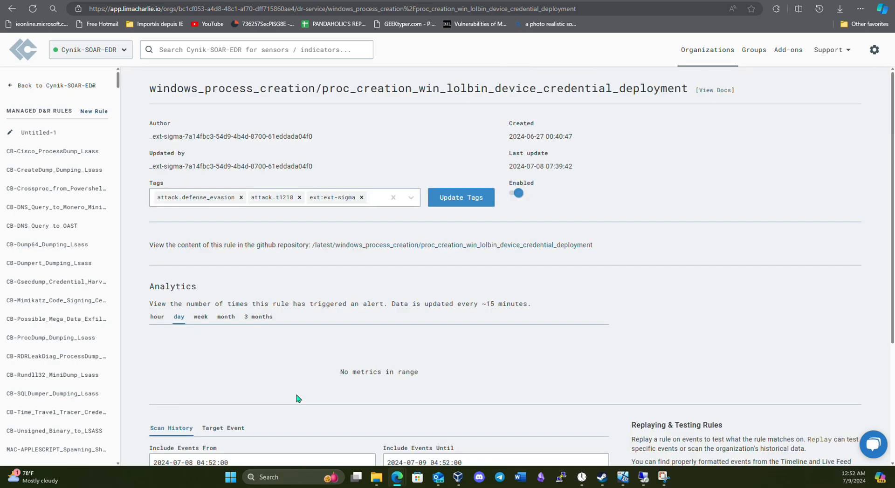
double_click(159, 245)
click(162, 254)
click(163, 253)
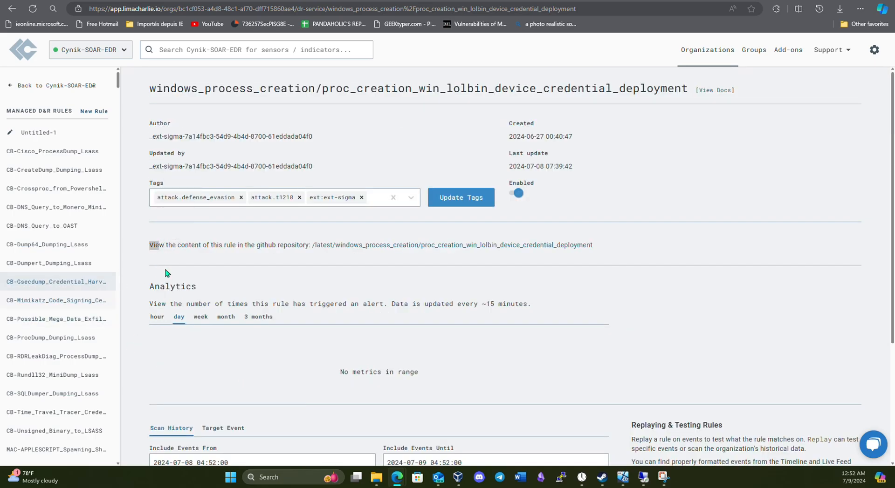
drag(230, 245, 289, 261)
click(289, 261)
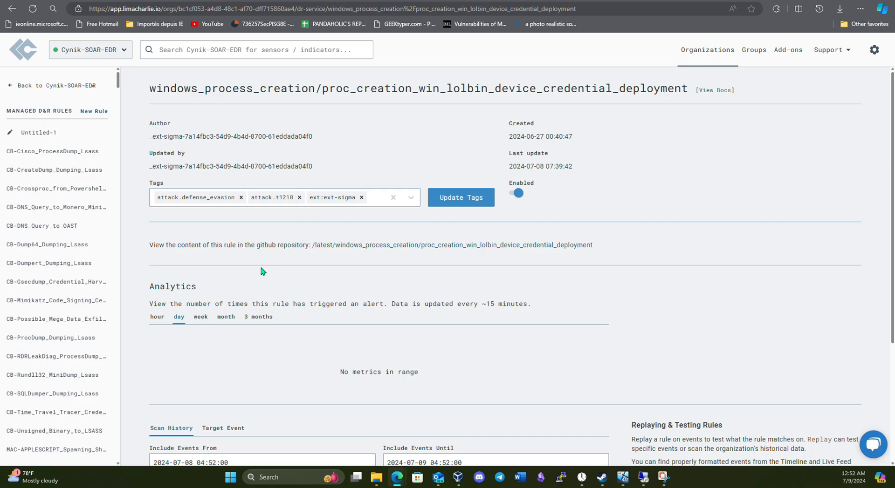
- Open the rule's GitHub source in raw view and copy its complete YAML content
click(378, 248)
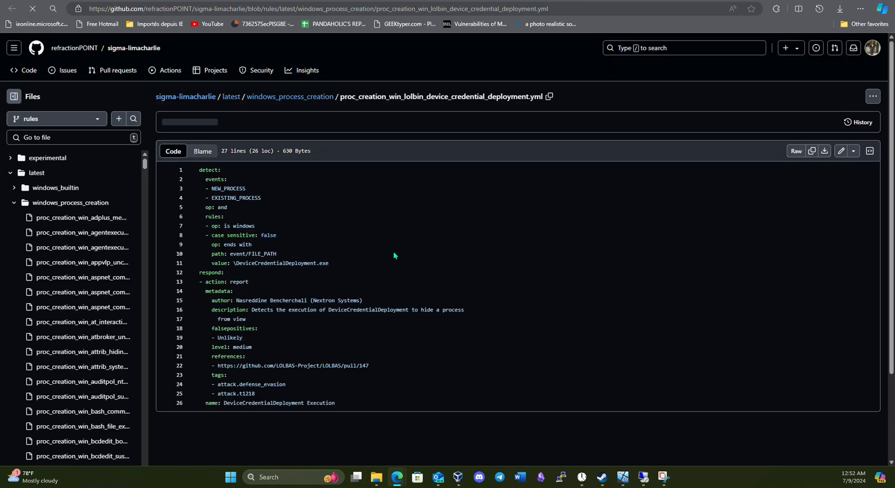
click(796, 151)
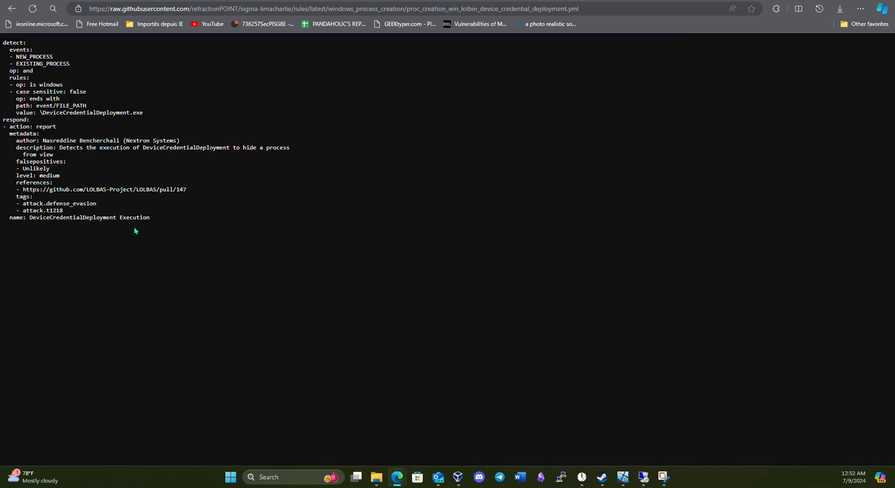
drag(133, 228, 3, 42)
key(ctrl+c)
click(581, 1)
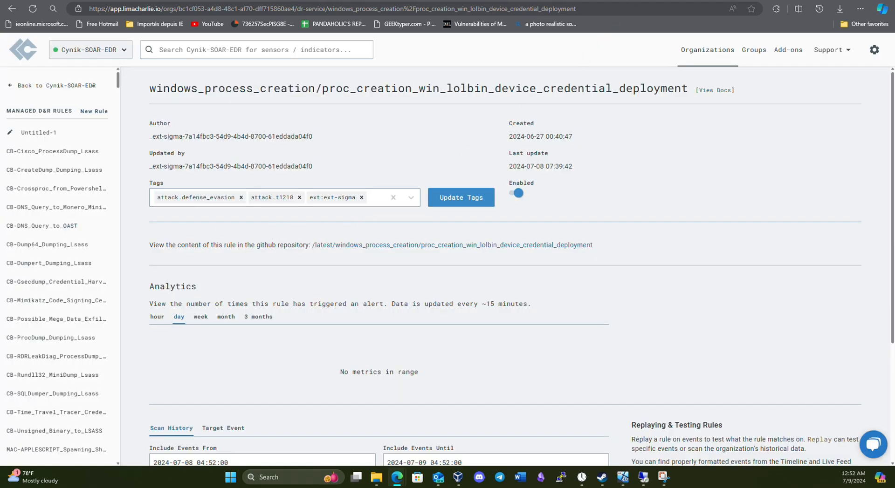
- Go back to the organization's D&R rules, open the Untitled-1 draft and paste the copied YAML into its Detect editor
click(52, 85)
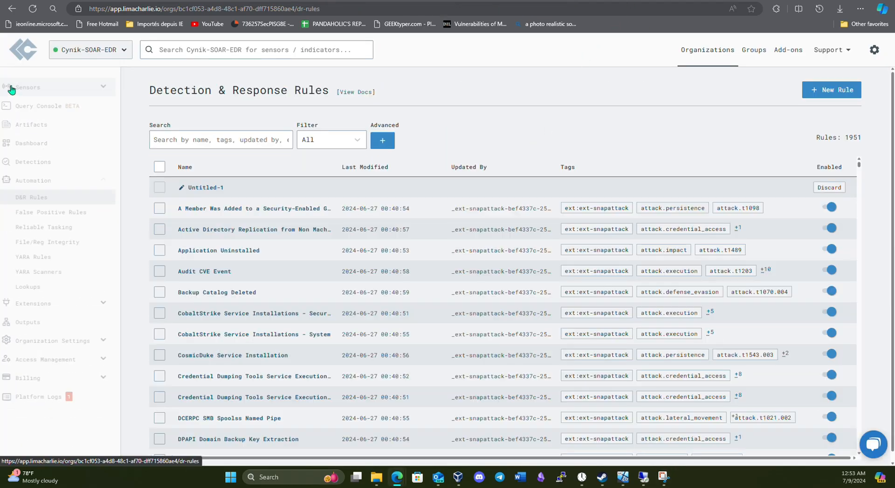
click(206, 188)
click(177, 163)
right_click(177, 163)
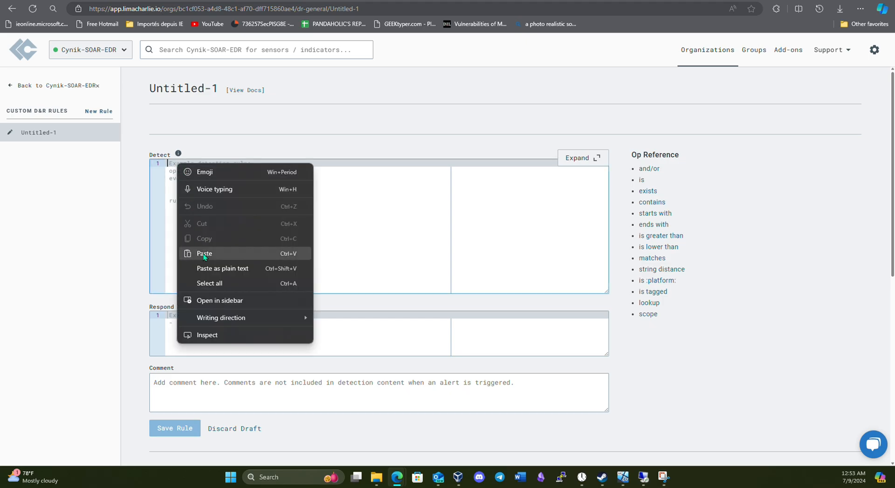
click(204, 253)
scroll(248, 258, up, 5)
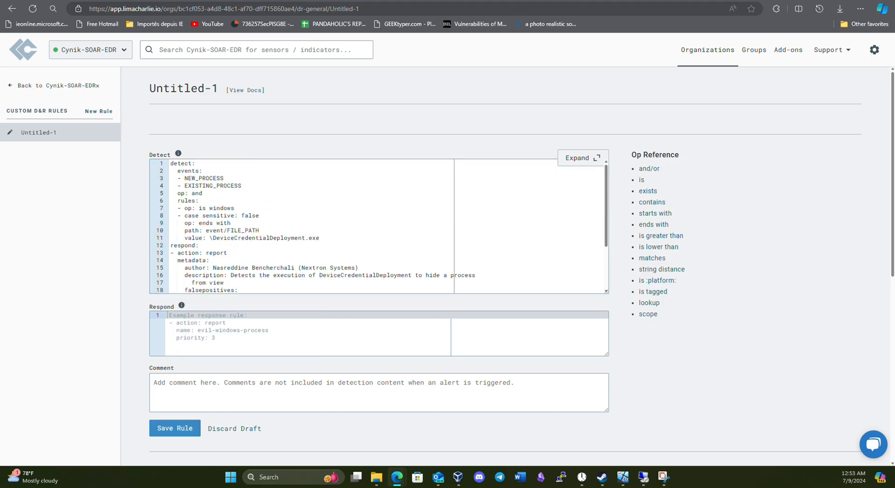
- Move the whole respond block from the Detect editor of the Untitled-1 draft into its Respond editor
drag(171, 246, 195, 245)
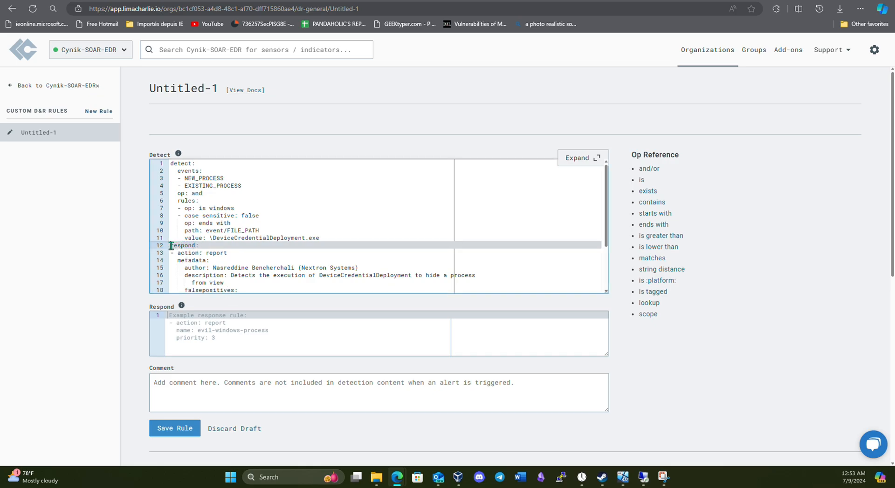
drag(171, 246, 287, 286)
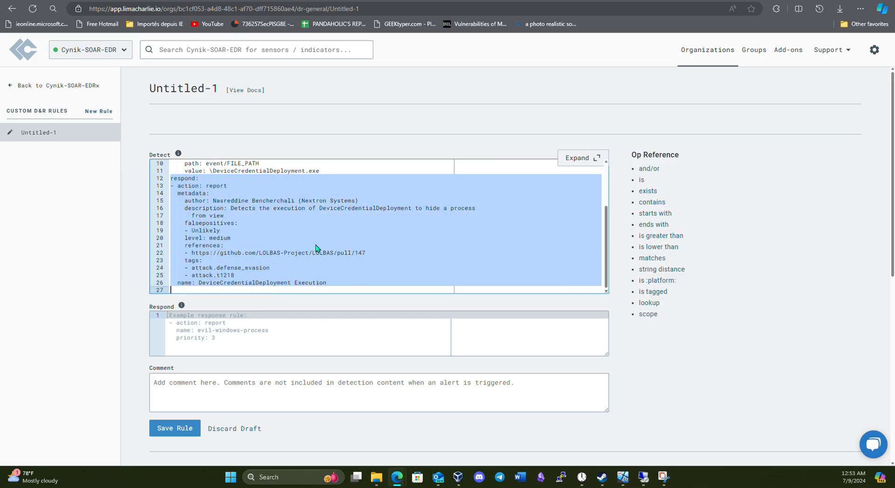
key(ctrl+x)
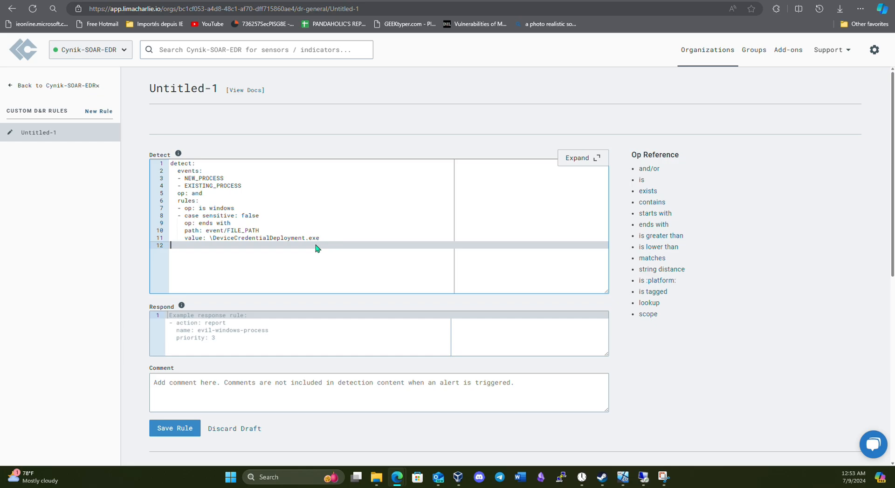
click(207, 317)
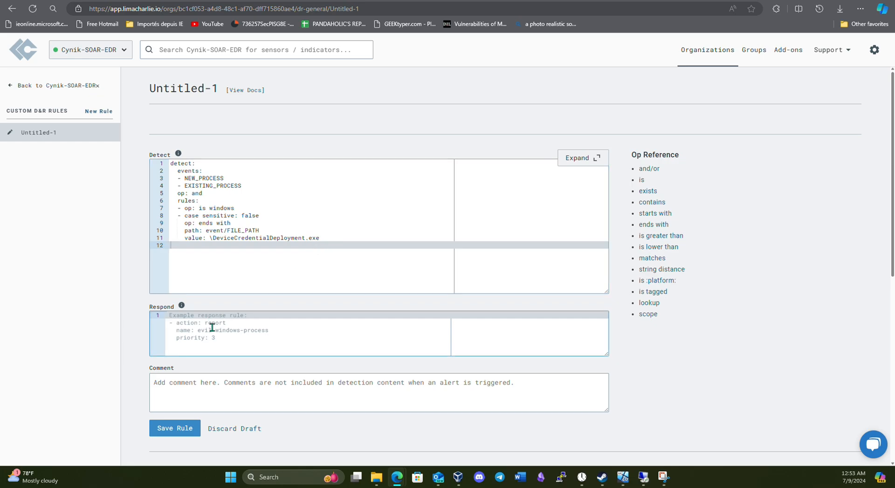
key(ctrl+v)
- Delete the "respond:" and "detect:" header lines and the blank first lines they leave in both rule editors
key(ctrl+Home)
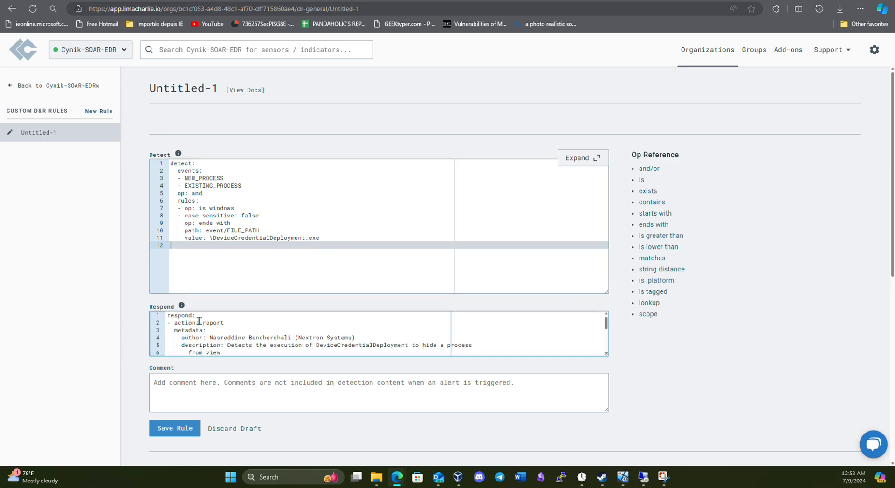
key(shift+End)
key(Delete)
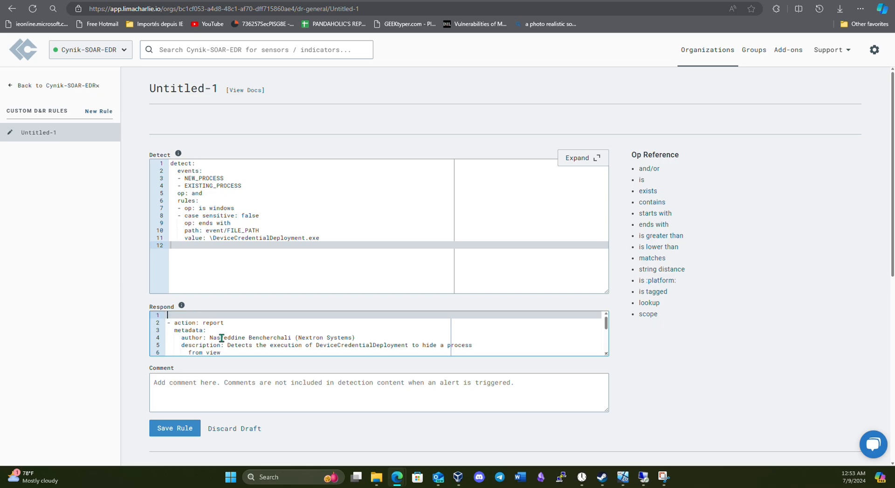
drag(212, 164, 167, 167)
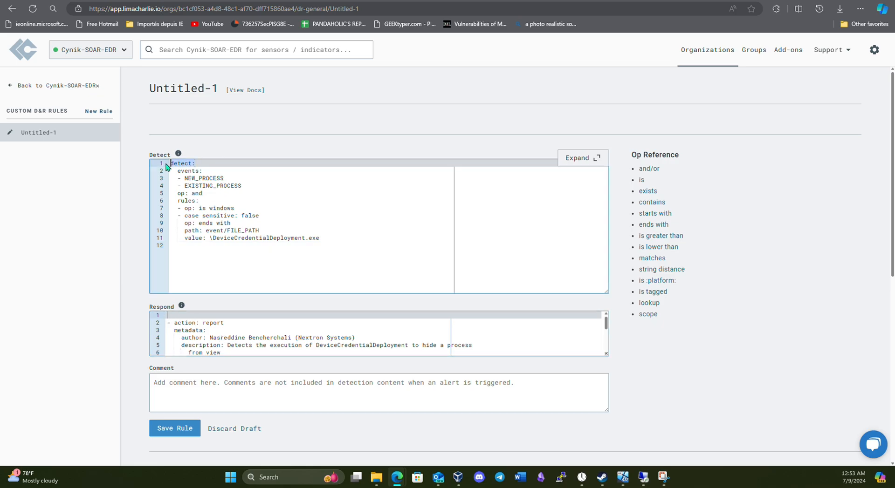
key(Delete)
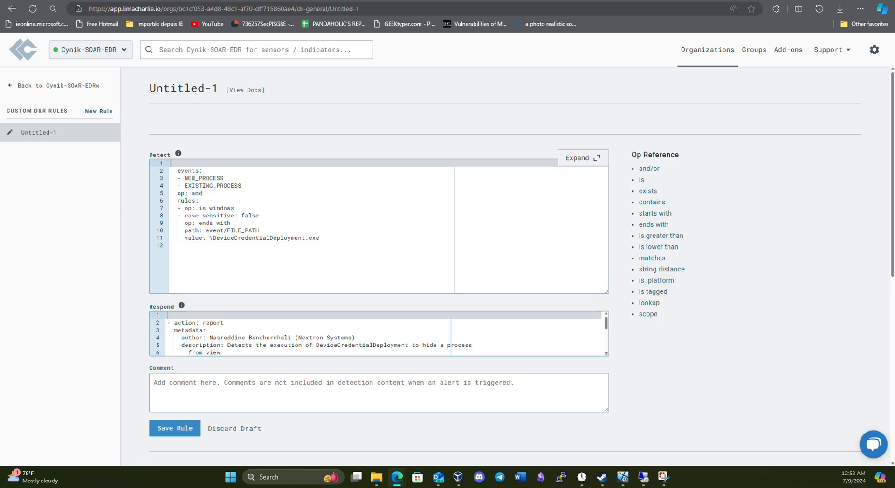
click(178, 170)
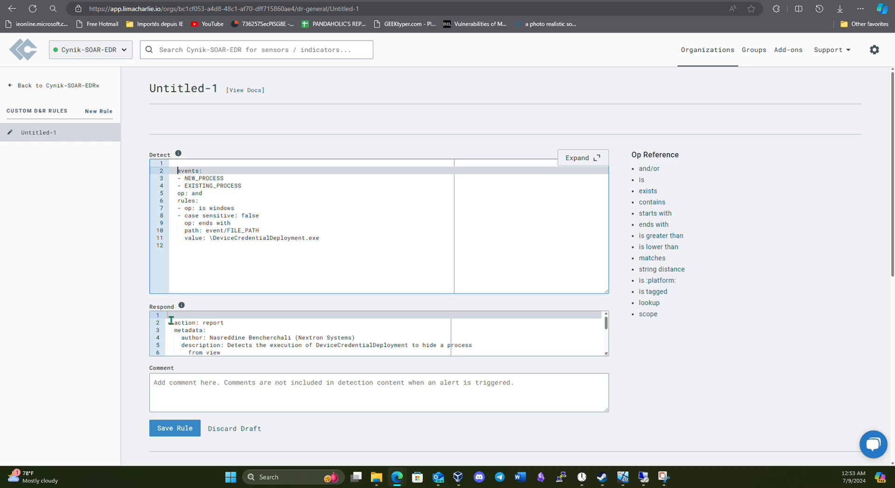
click(169, 316)
key(Delete)
click(174, 164)
key(Delete)
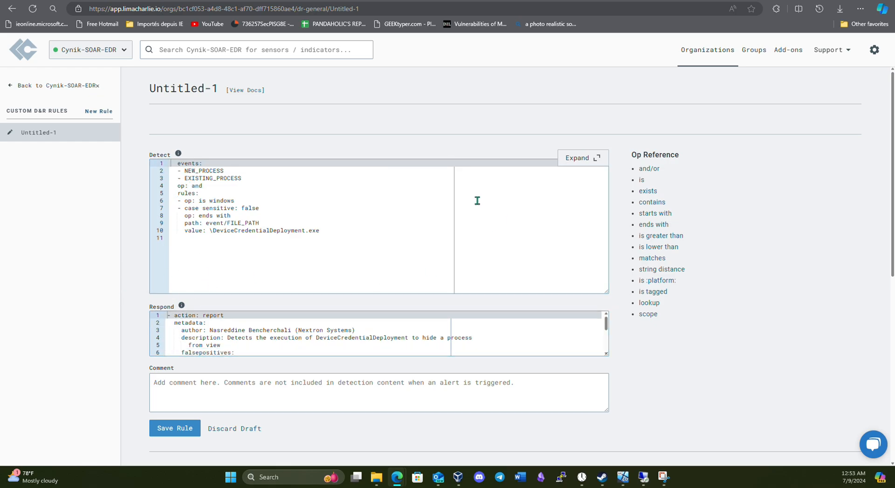
- Expand the Detect editor and examine the rule's events list with NEW_PROCESS and EXISTING_PROCESS
click(593, 159)
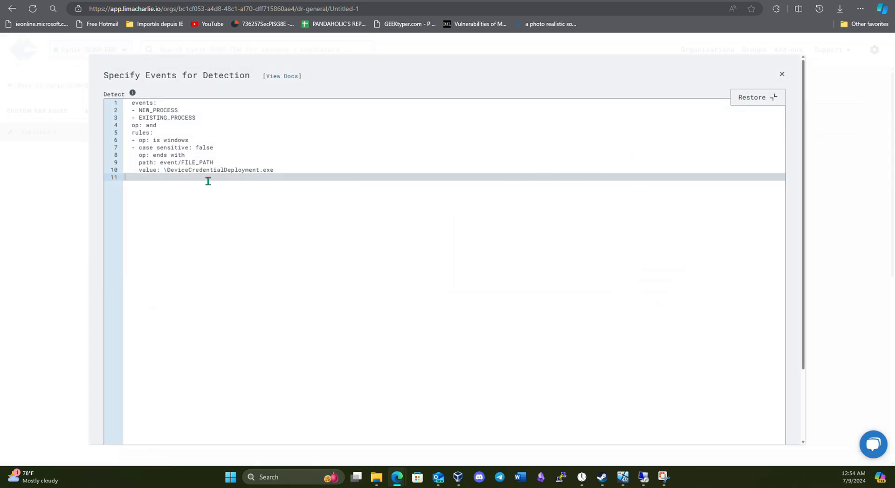
click(147, 102)
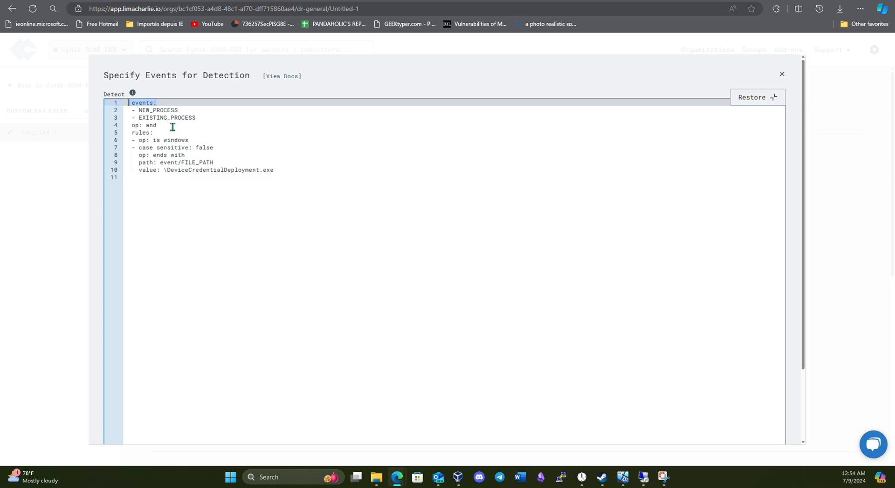
click(141, 110)
double_click(167, 117)
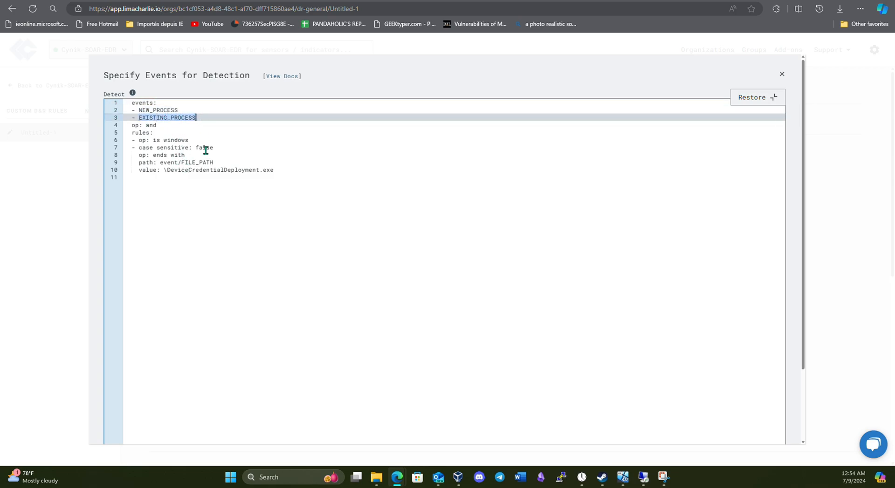
click(200, 204)
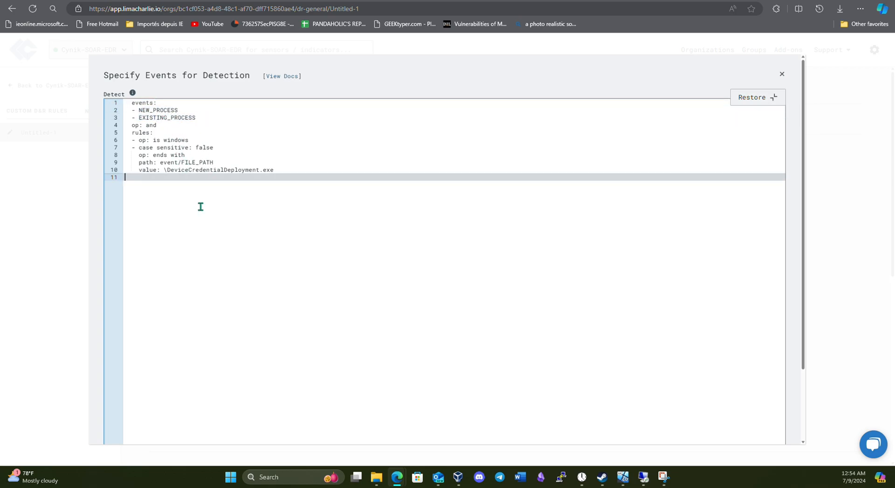
- Search the sensor's Event Collection page for "process", locate the NEW_PROCESS event type and return to the expanded Detect editor
click(588, 0)
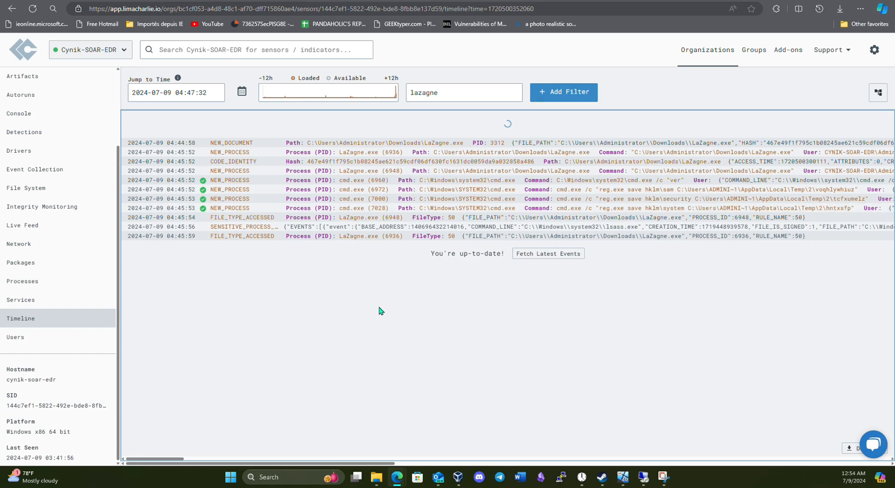
click(37, 171)
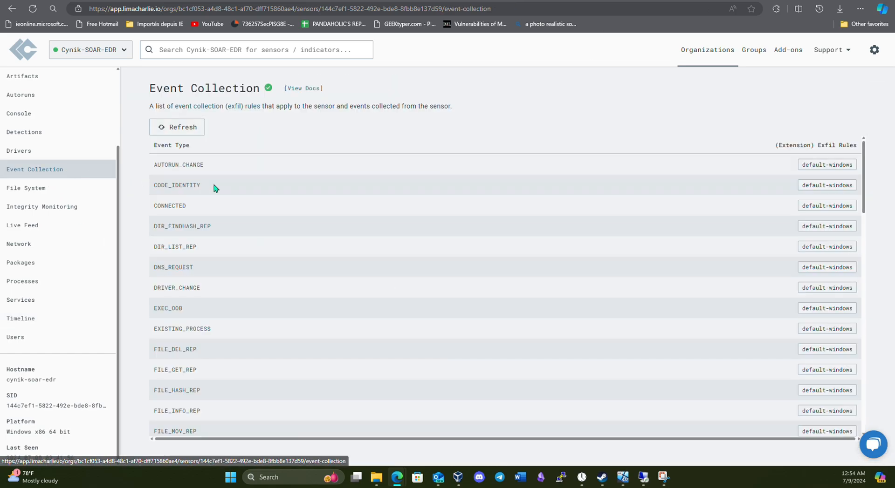
scroll(257, 267, down, 1)
scroll(259, 268, up, 1)
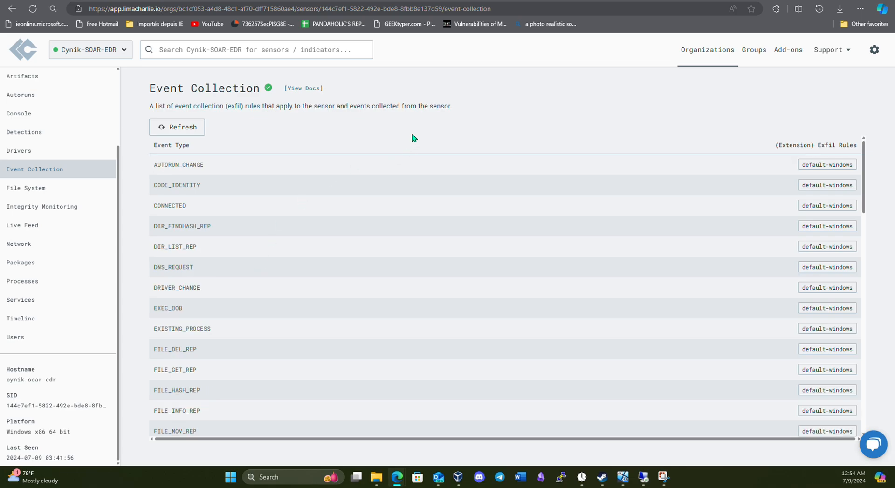
key(ctrl+f)
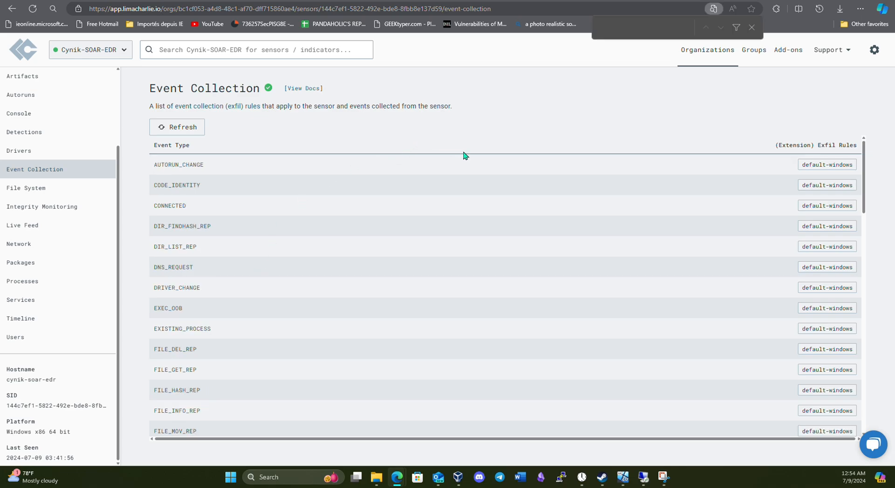
text(process)
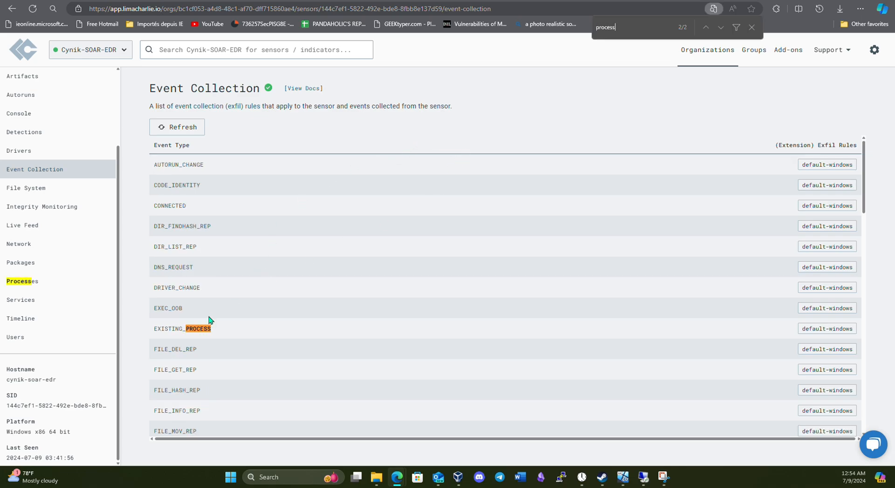
scroll(191, 336, down, 4)
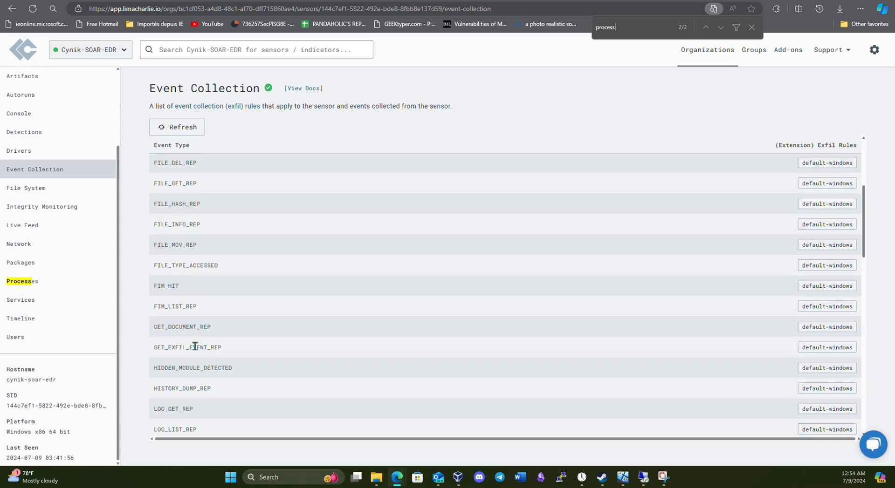
scroll(195, 347, down, 6)
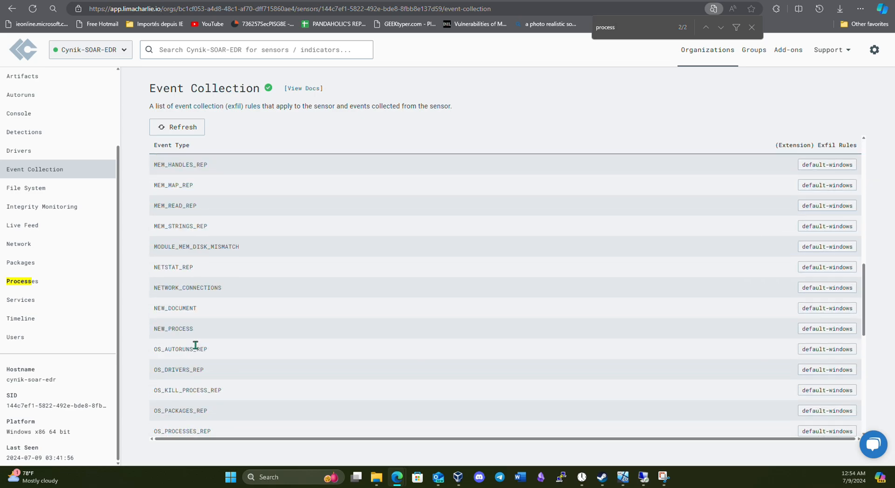
drag(193, 329, 154, 329)
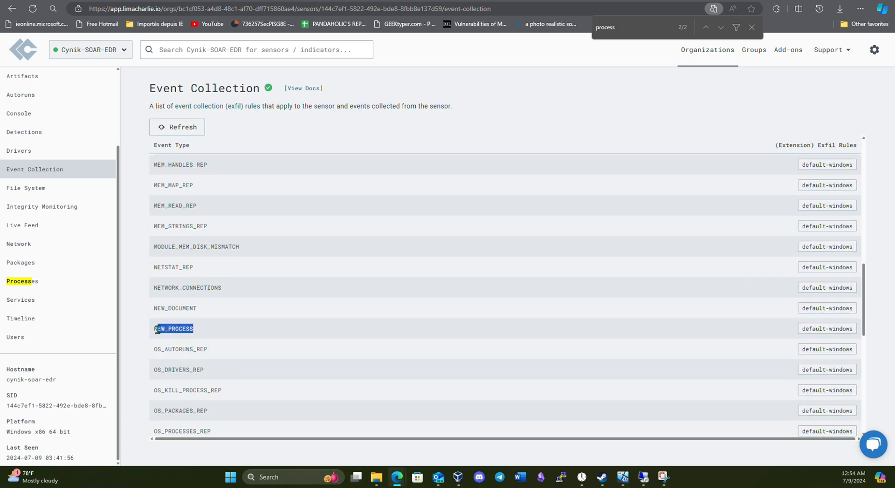
click(751, 27)
key(alt+Tab)
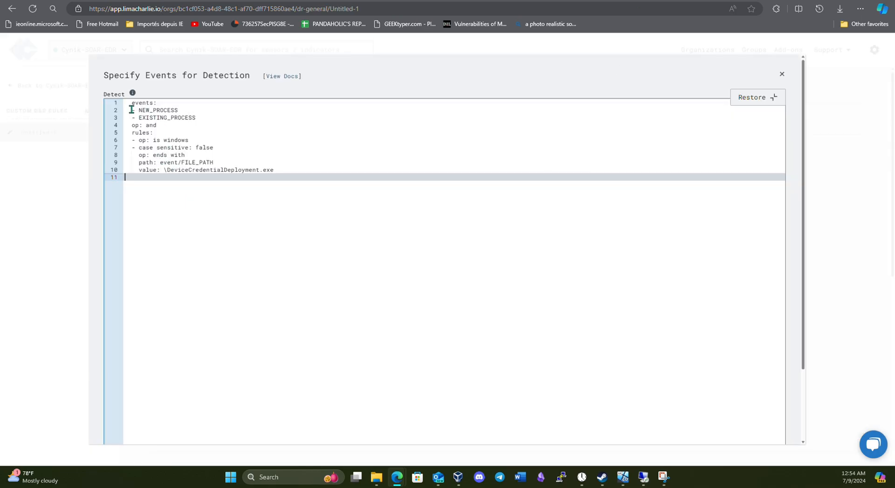
- Insert the note "The event type must be either New_Process or Existing_Process AND" between the op: and line and the rules block, set off by blank lines
drag(132, 109, 197, 118)
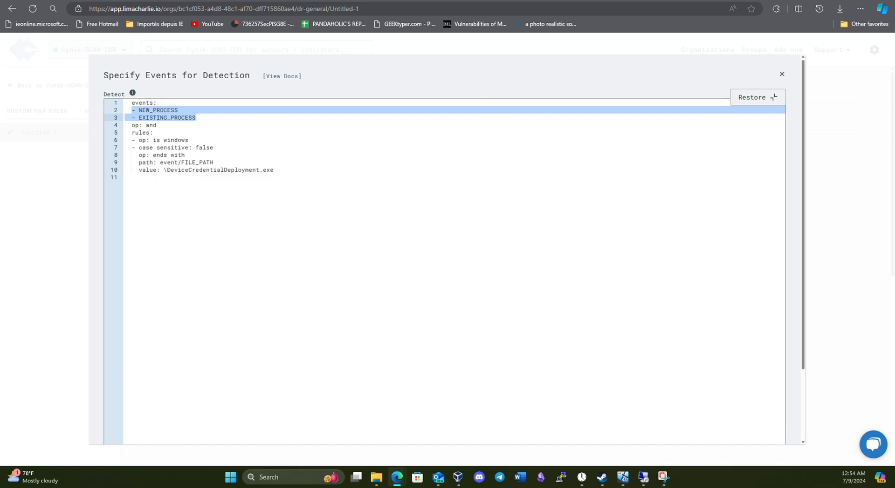
key(Down)
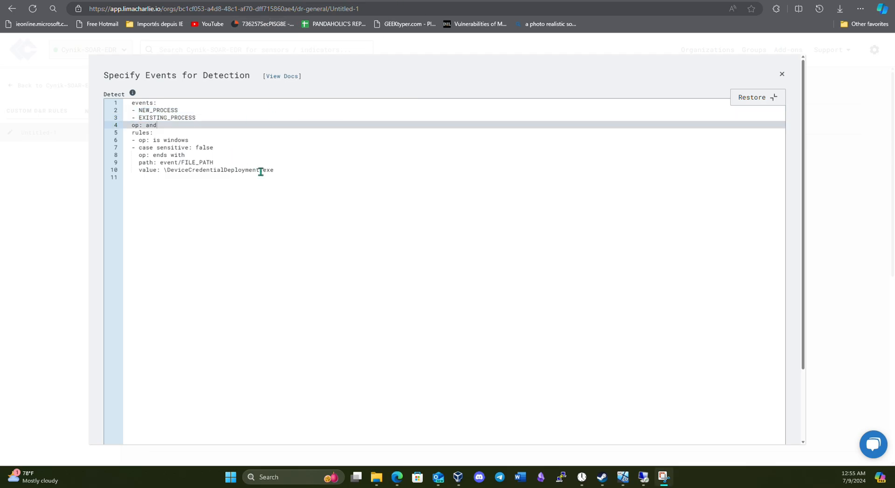
key(Return)
key(Return)
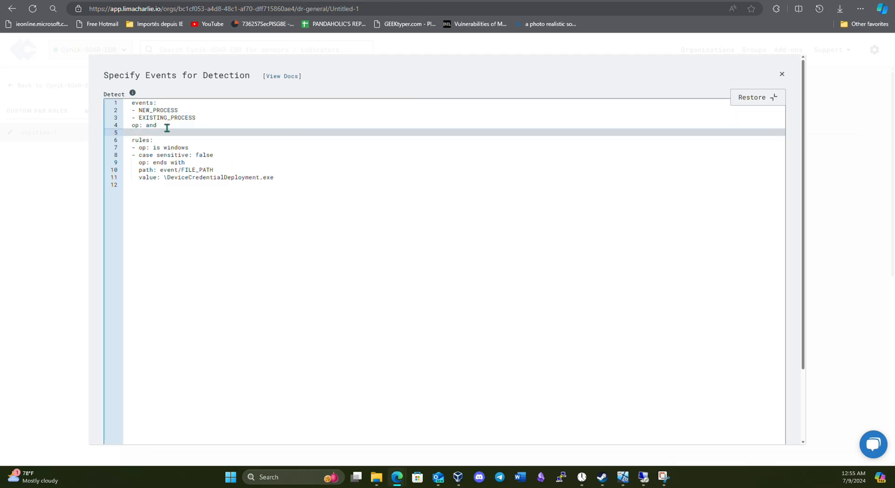
text(The event type must be either New_Process or Exisitin)
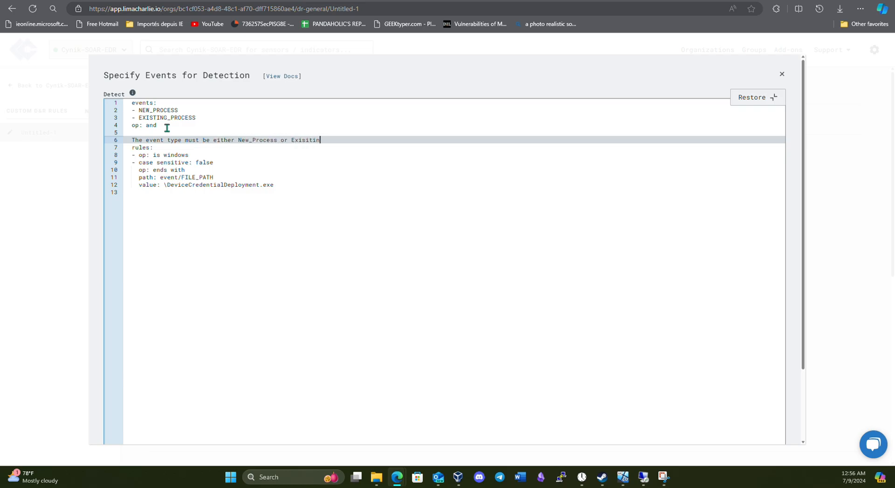
key(BackSpace)
key(BackSpace)
key(BackSpace)
key(BackSpace)
key(BackSpace)
text(rocess AND)
key(Return)
click(167, 126)
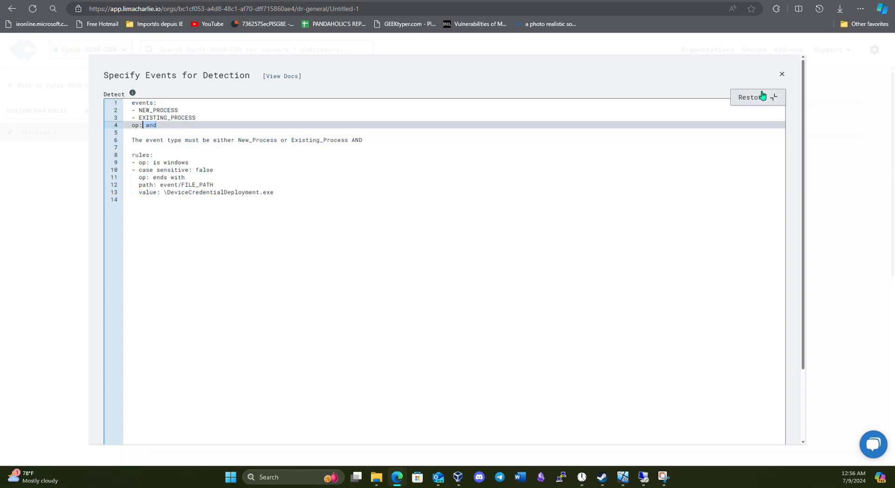
- Delete the event-type note and its surrounding blank lines from the expanded Detect editor so rules: directly follows op: and
click(758, 97)
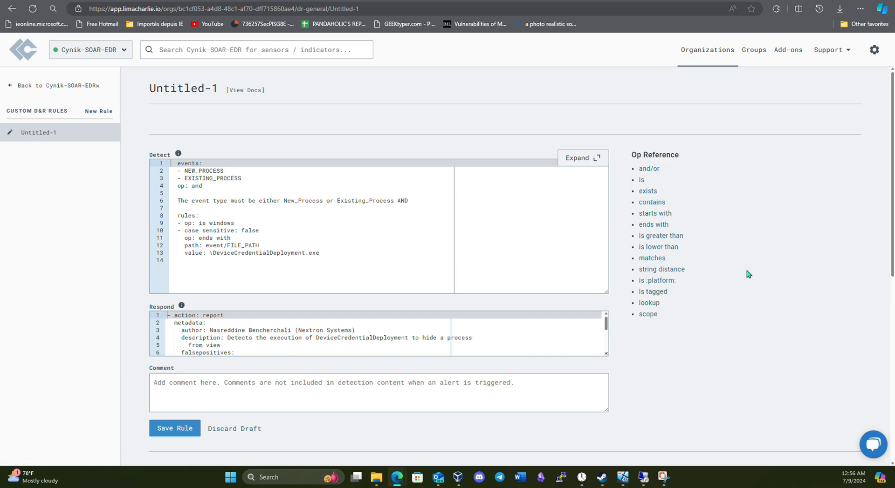
click(585, 158)
drag(132, 140, 364, 139)
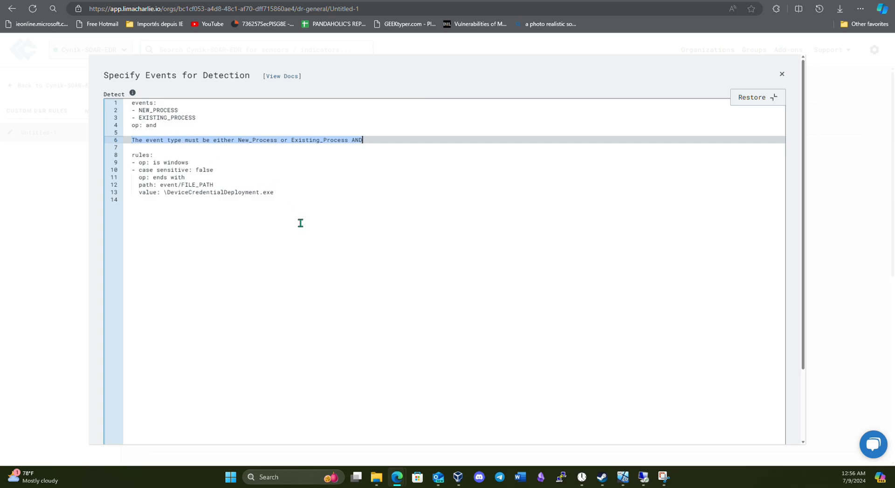
key(BackSpace)
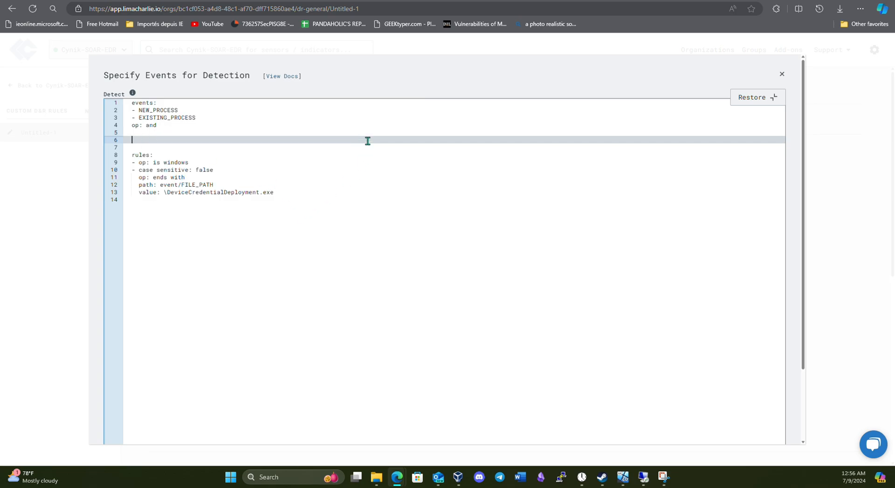
key(BackSpace)
key(BackSpace)
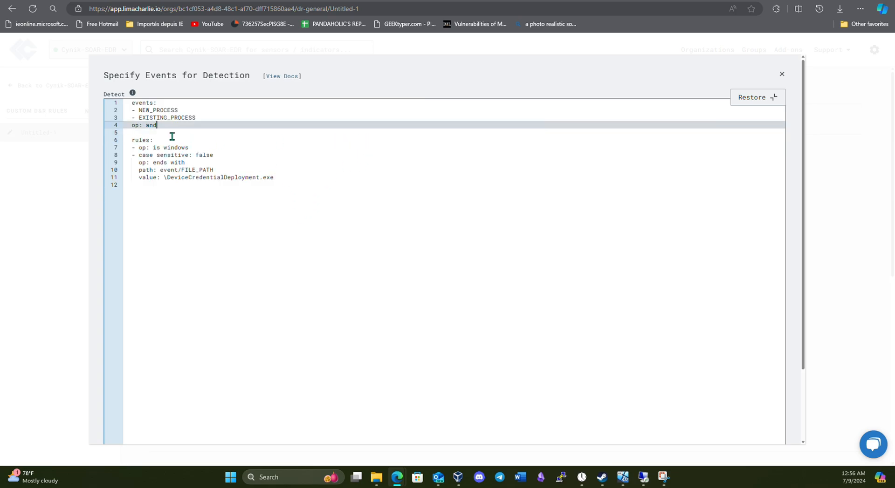
click(142, 134)
key(BackSpace)
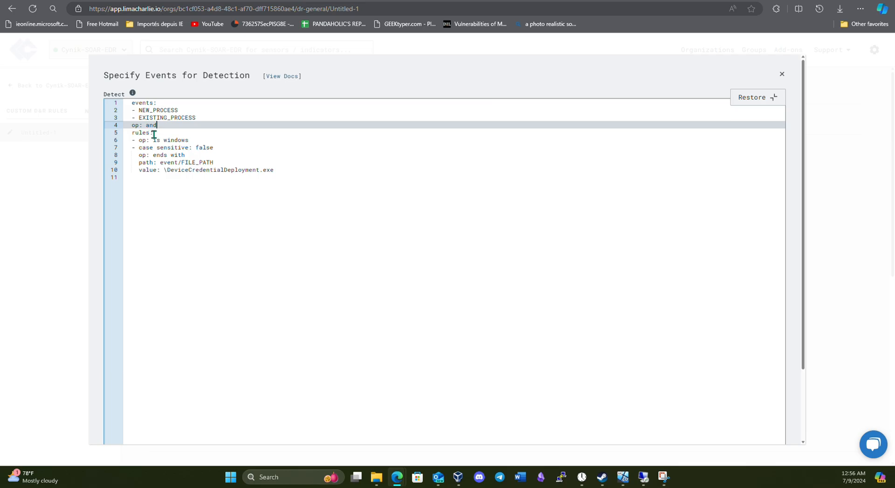
- Examine the conditions under rules:, covering the Windows check, the case sensitivity setting and the ends with operator on the path
click(159, 135)
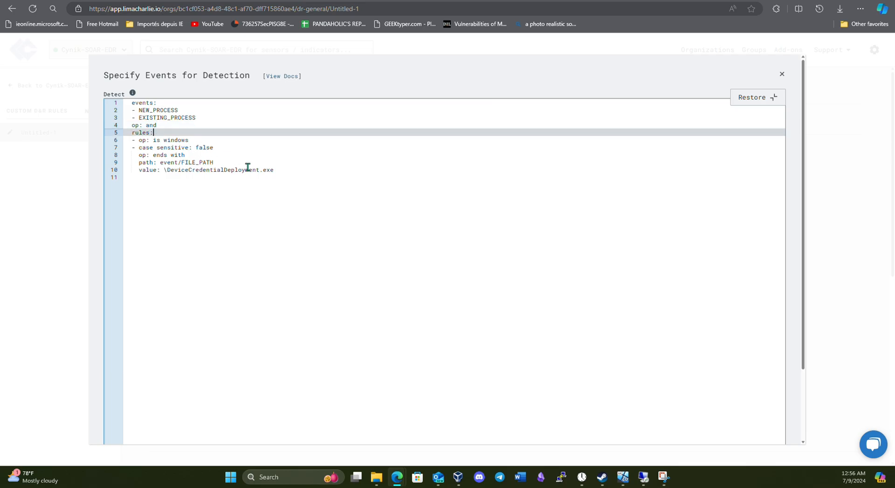
click(141, 140)
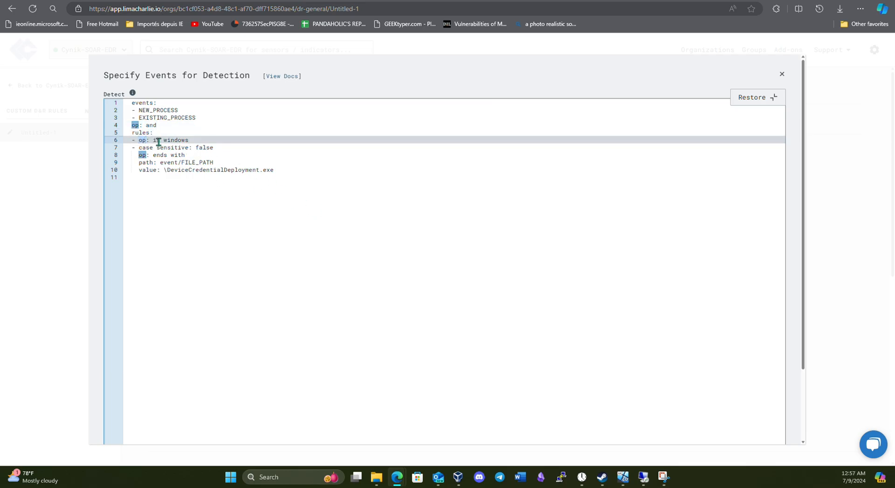
drag(139, 148, 211, 163)
click(149, 155)
click(153, 139)
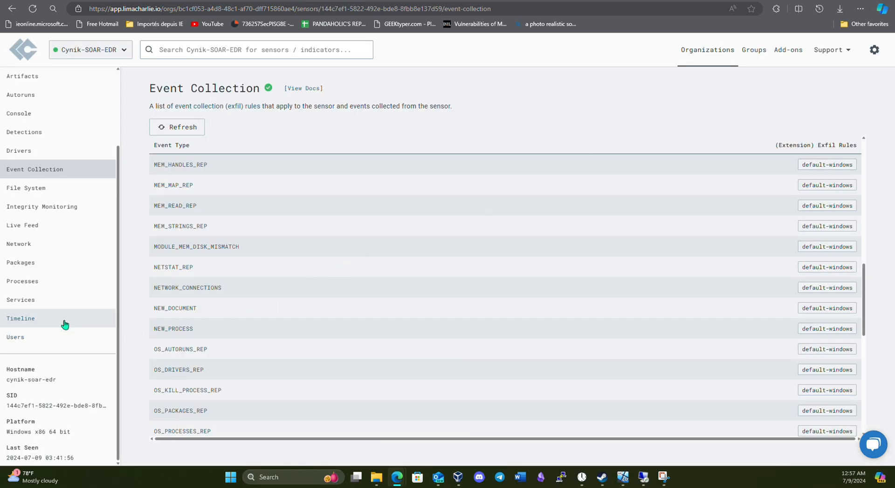
- Search the sensor's Timeline for "lazagne" and open the details of the first LaZagne.exe NEW_PROCESS event
click(65, 325)
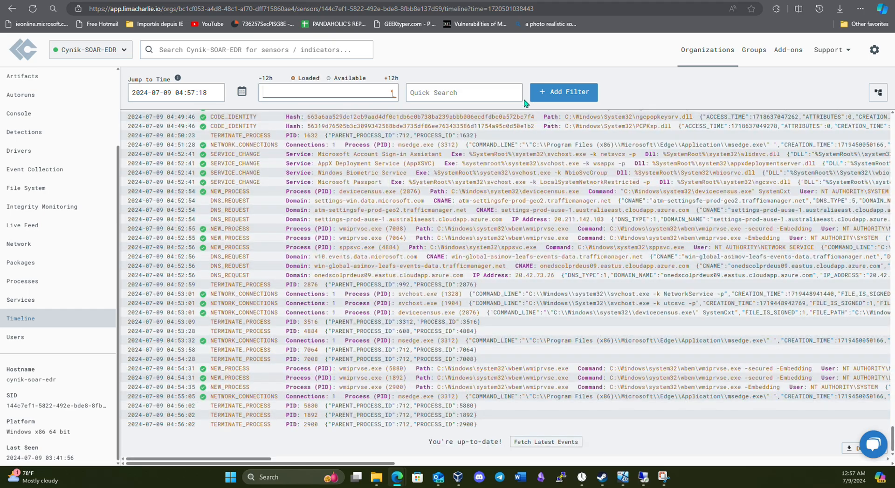
click(475, 92)
text(1azagne)
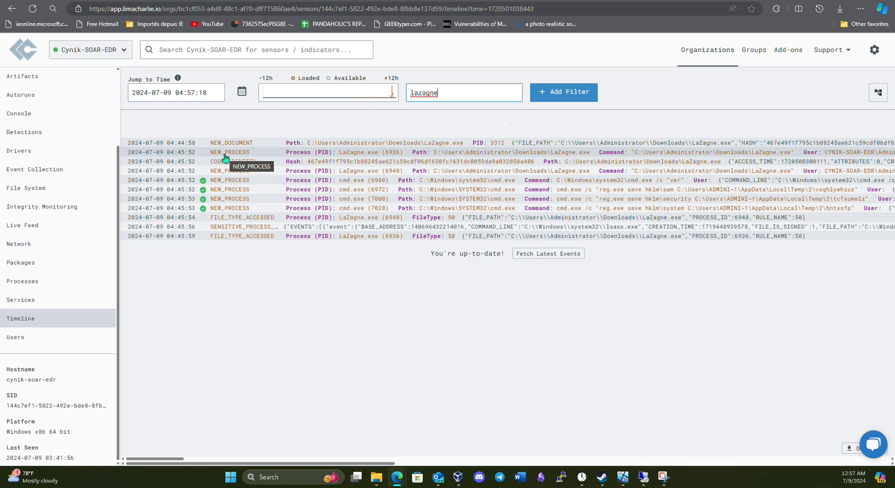
click(225, 157)
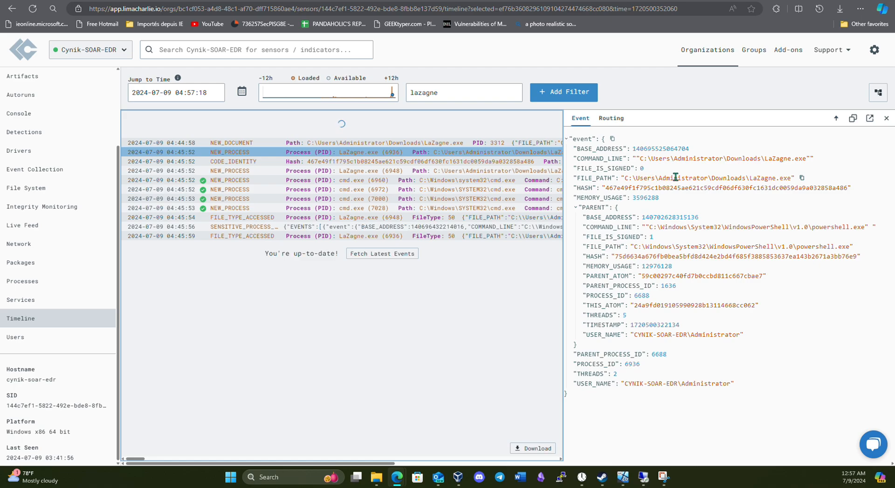
- Compare the event and FILE_PATH fields in the LaZagne process event with the path event/FILE_PATH in the Detect rule
click(802, 178)
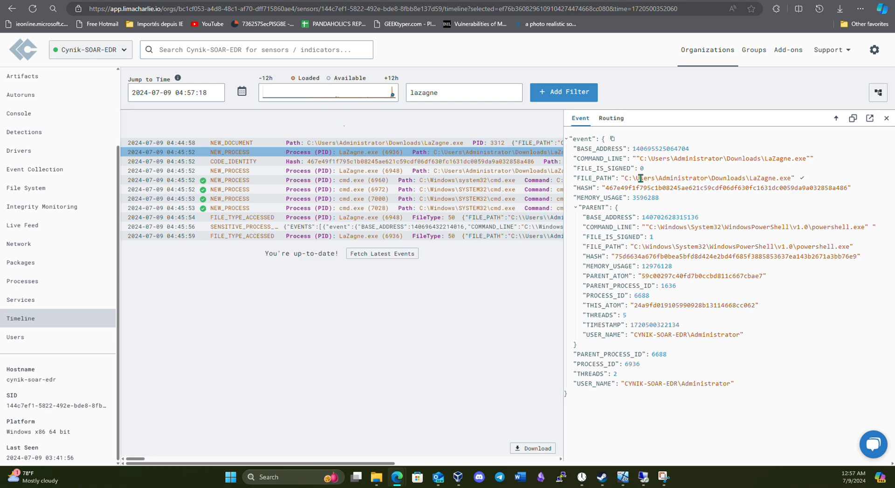
double_click(580, 178)
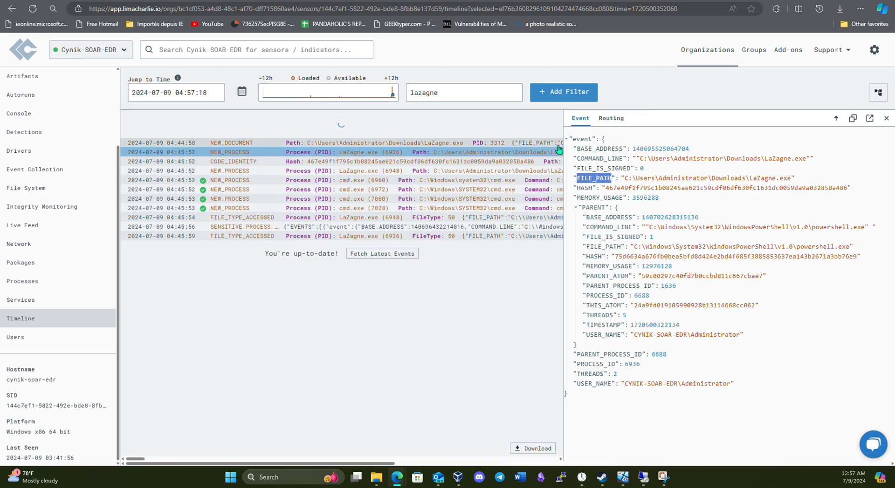
double_click(579, 140)
click(583, 1)
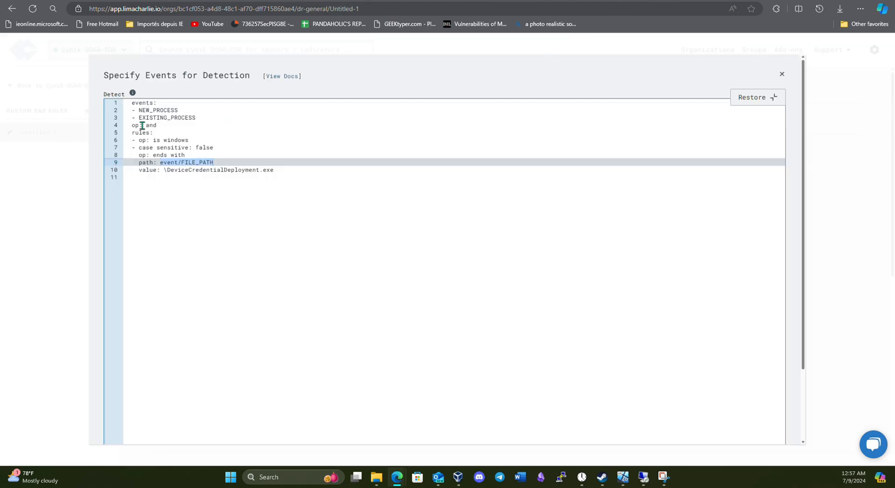
click(146, 103)
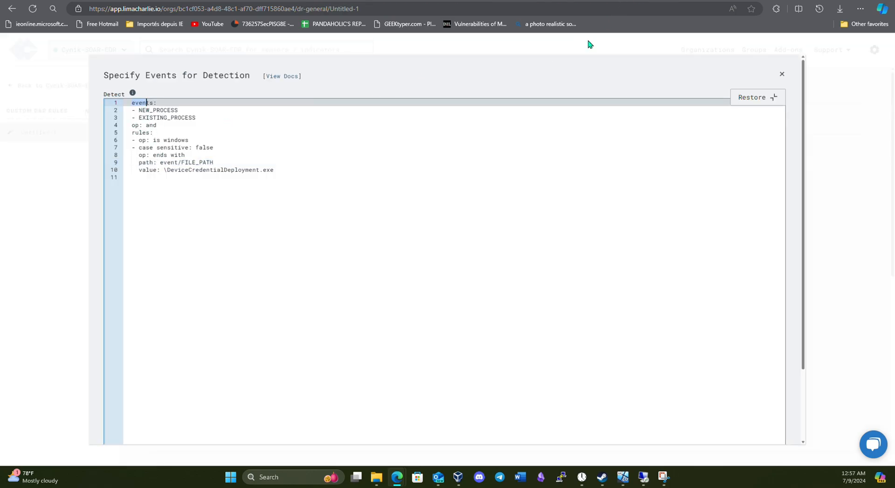
click(652, 1)
click(566, 139)
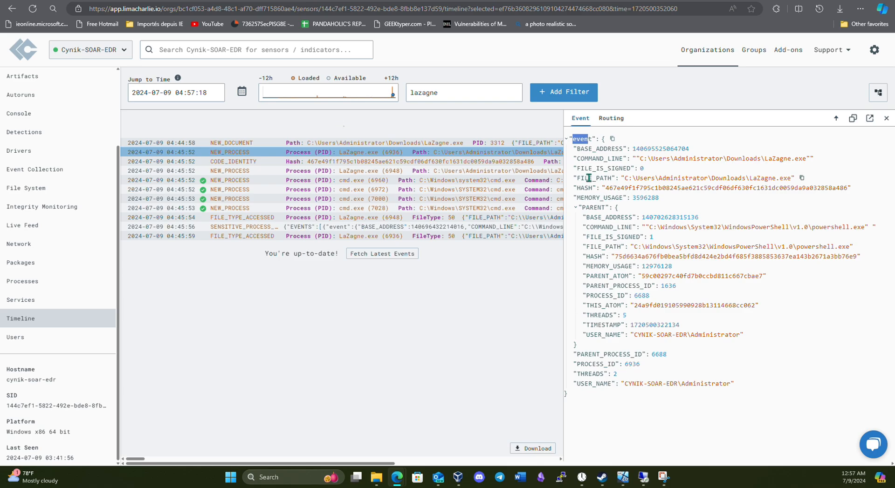
click(584, 179)
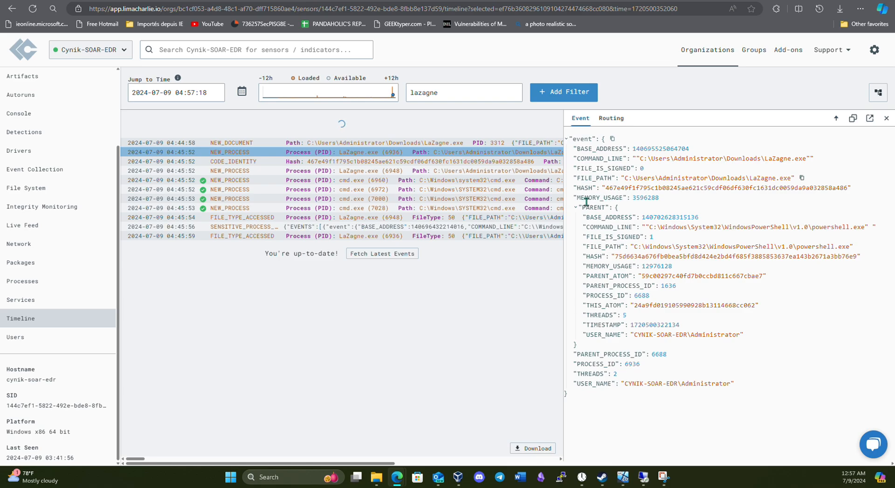
double_click(584, 188)
click(653, 1)
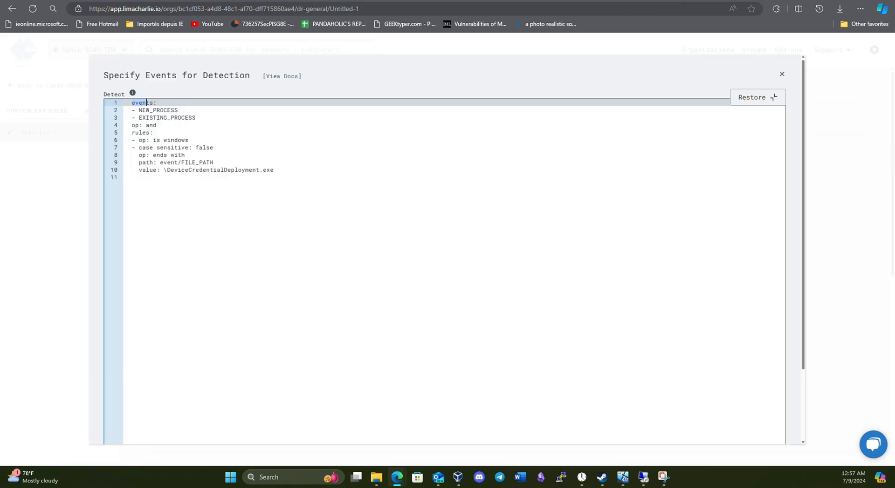
click(186, 163)
double_click(193, 162)
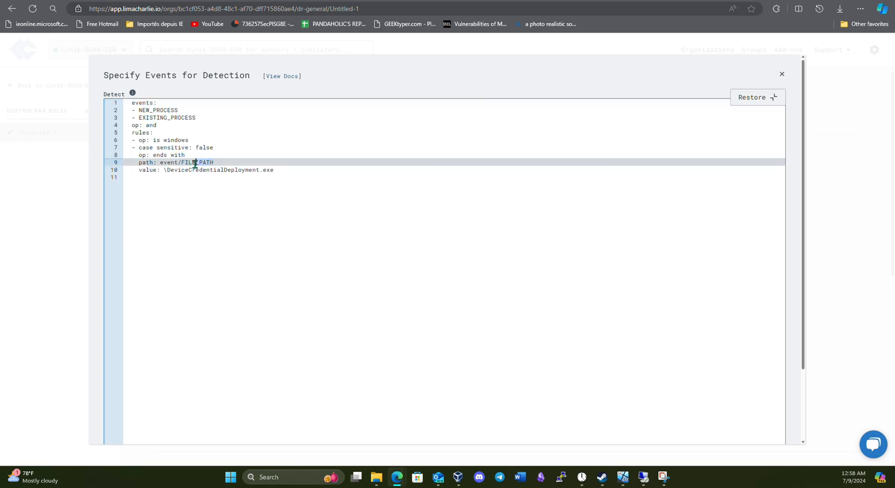
key(ctrl+v)
- Write a note below the value line summarizing the rule's event-type, Windows and case-insensitive conditions, with the file_path having to end with Lazagne.exe
click(164, 172)
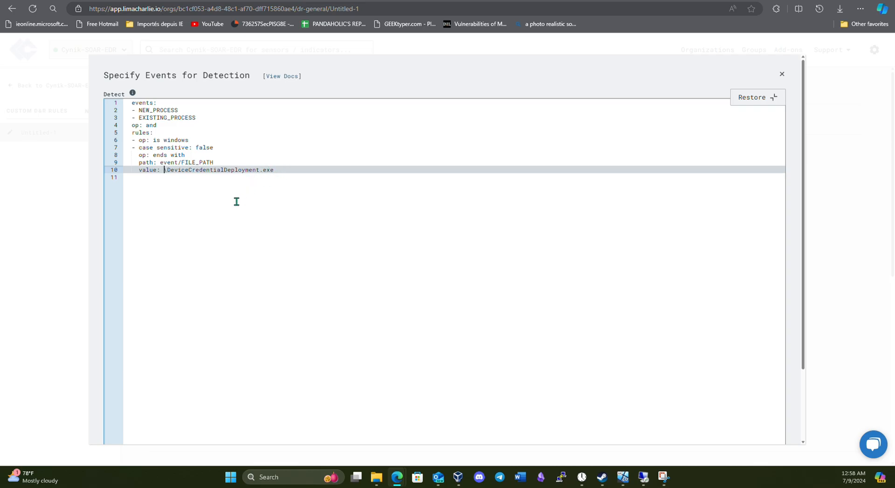
click(283, 170)
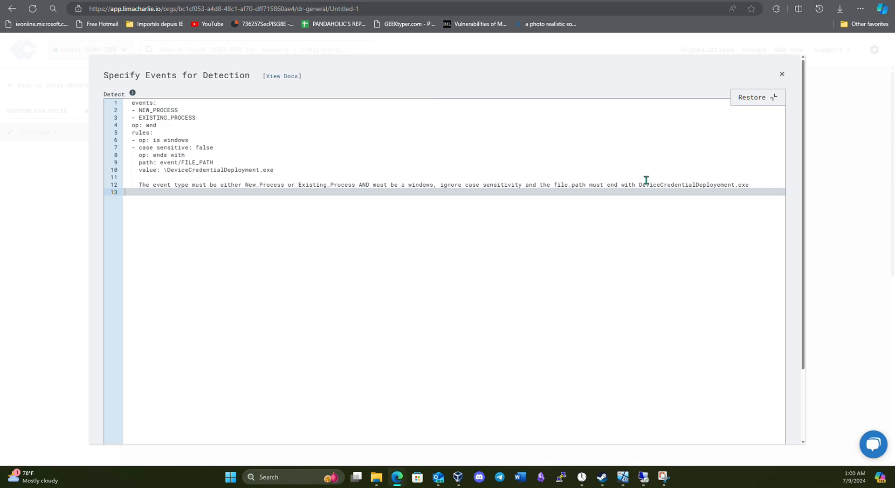
drag(735, 185, 643, 186)
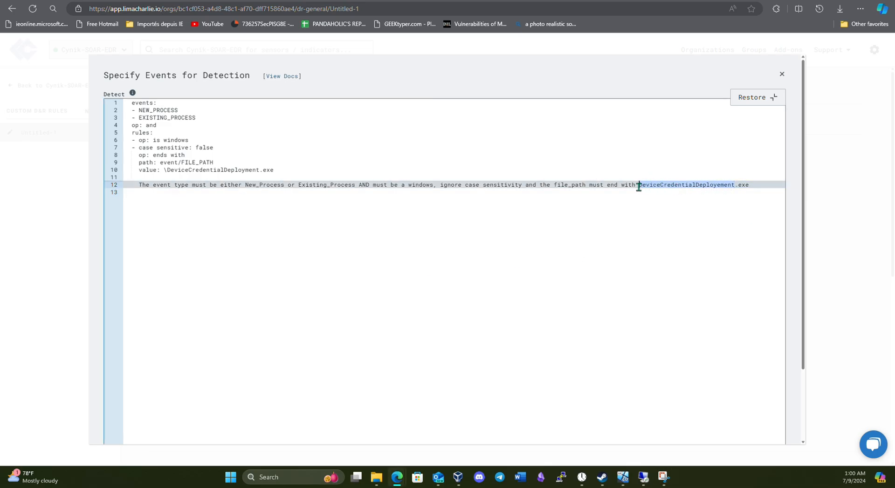
text(Lazagn)
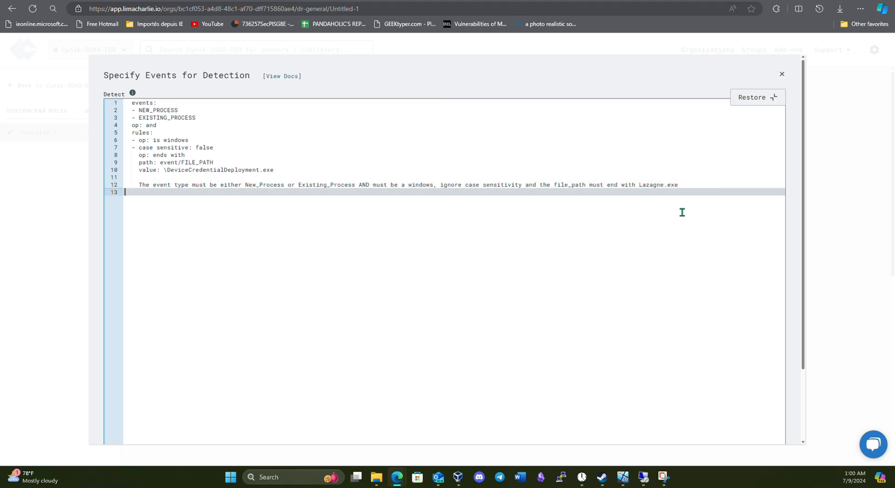
- Set the rule's value to \Lazagne.exe and restore the Detect editor to its normal size
drag(166, 170, 259, 170)
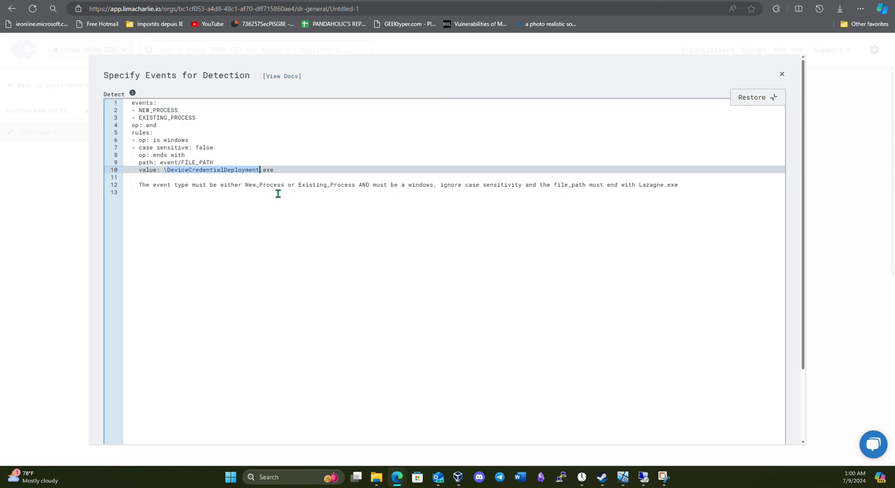
text(Lz)
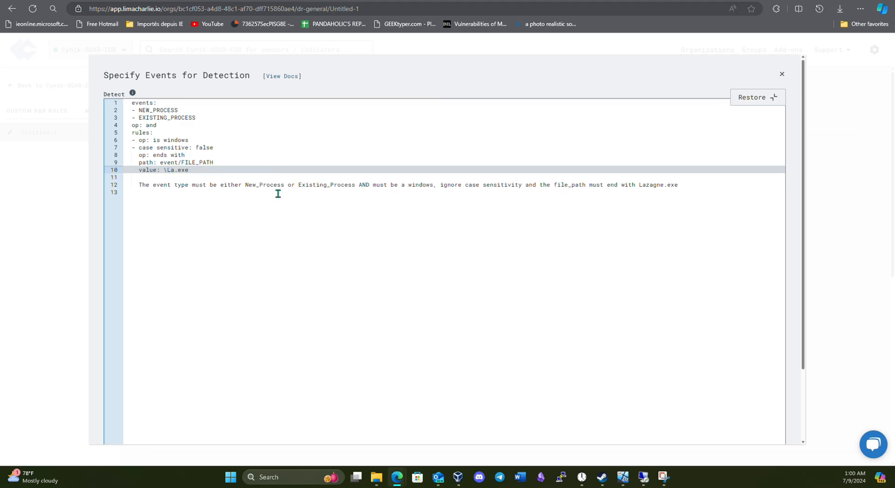
text(zagne)
click(638, 204)
click(738, 96)
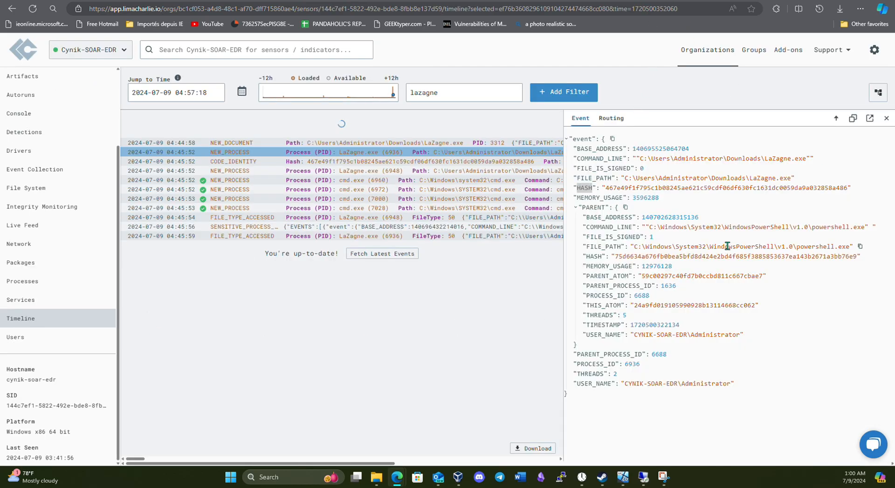
- Check the LaZagne.exe capitalization in the event's FILE_PATH against the rule's case sensitive: false setting and its value line
double_click(588, 178)
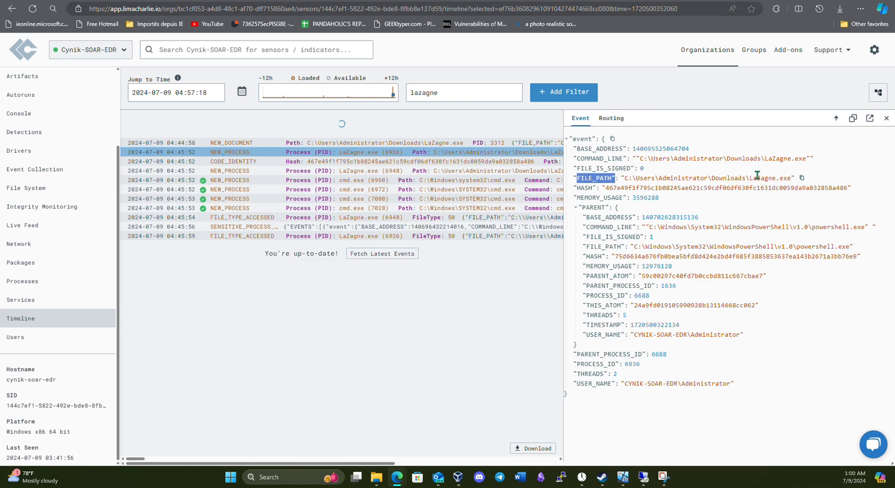
mouse_move(749, 178)
mouse_down()
mouse_move(791, 178)
mouse_move(761, 178)
mouse_up()
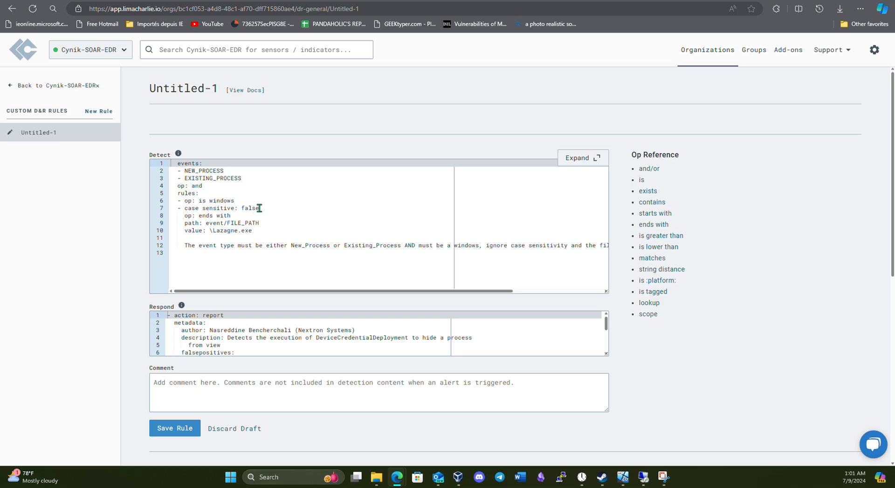
drag(260, 209, 242, 208)
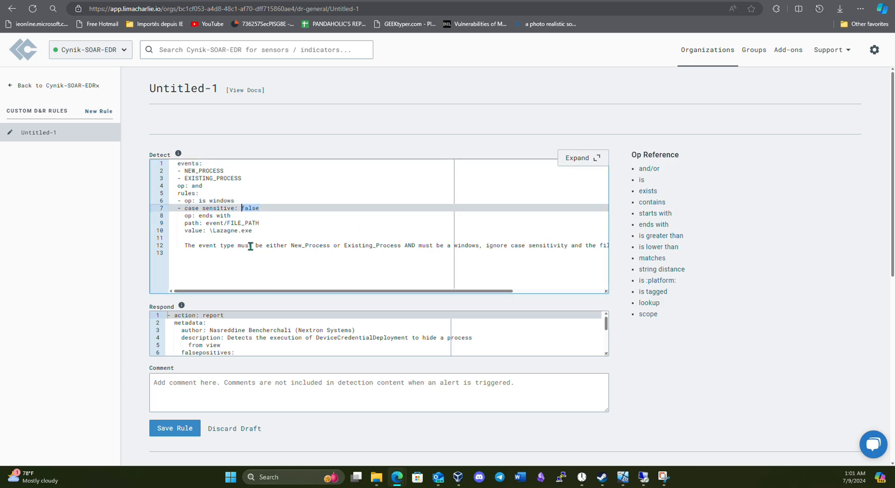
click(224, 230)
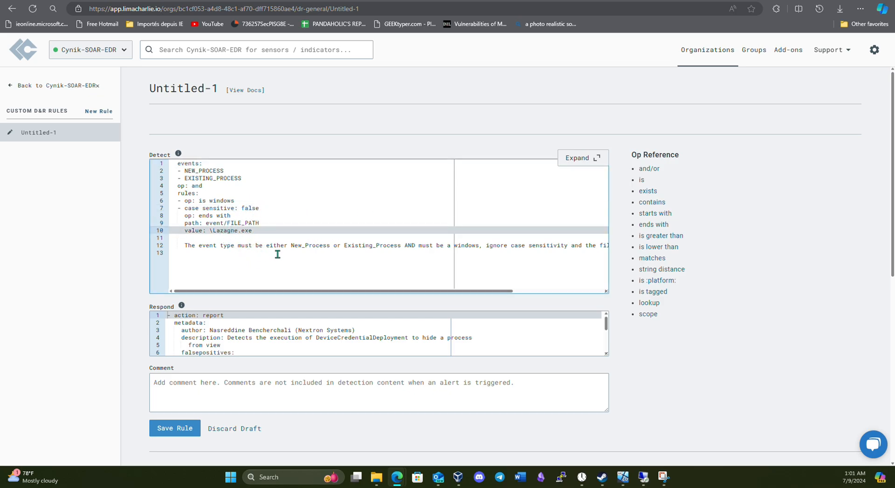
- Correct the capitalization of the Detect rule's value so it reads \LaZagne.exe
key(BackSpace)
text(Z)
click(289, 256)
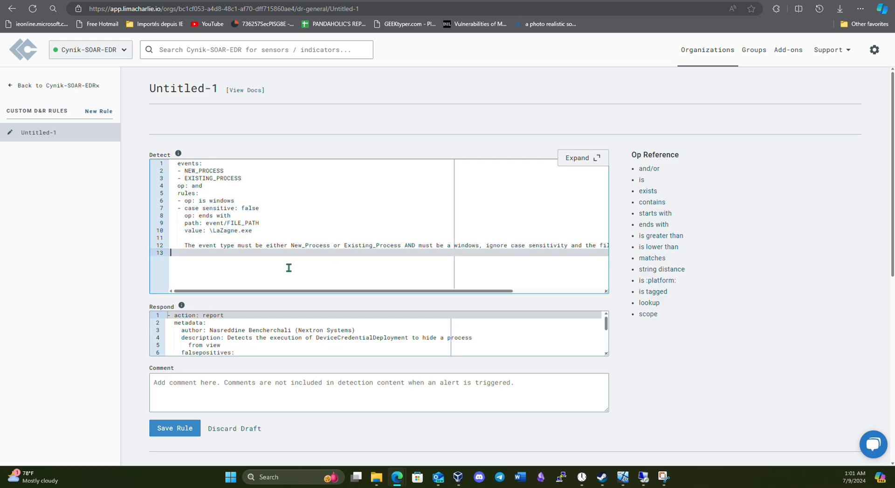
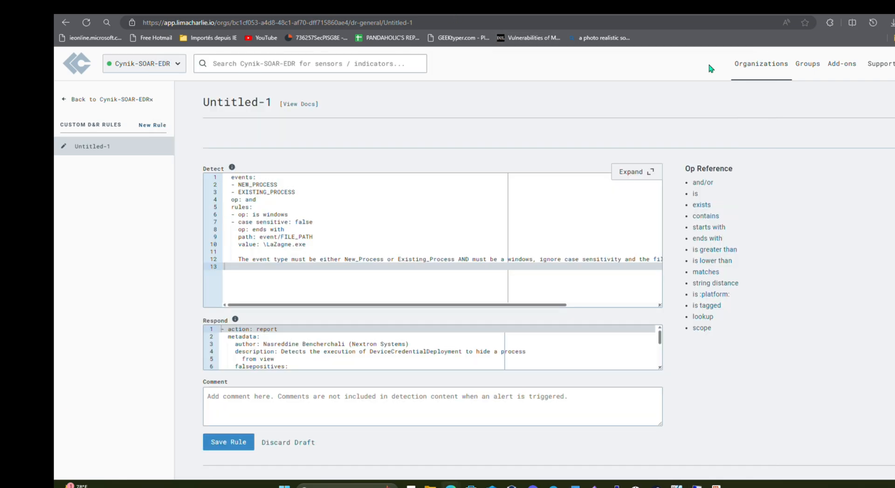
- Delete the explanatory note below the value line in the Detect rule and start saving the rule
click(233, 442)
triple_click(305, 260)
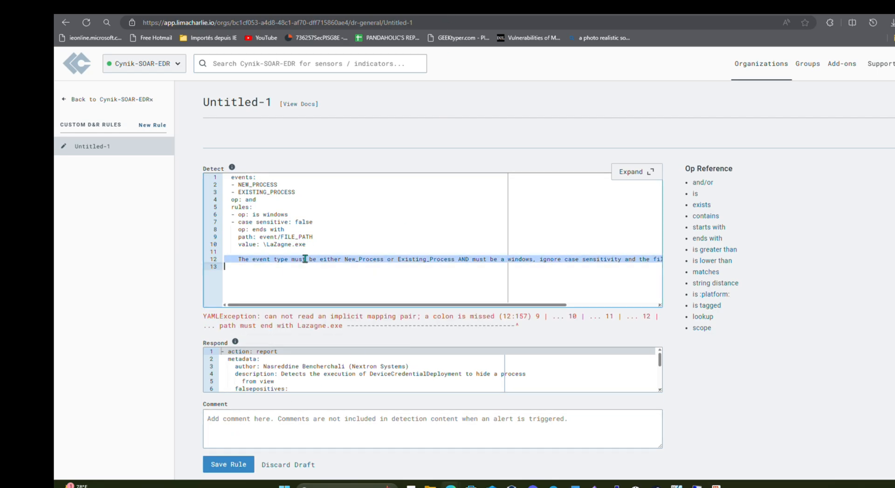
key(BackSpace)
key(BackSpace)
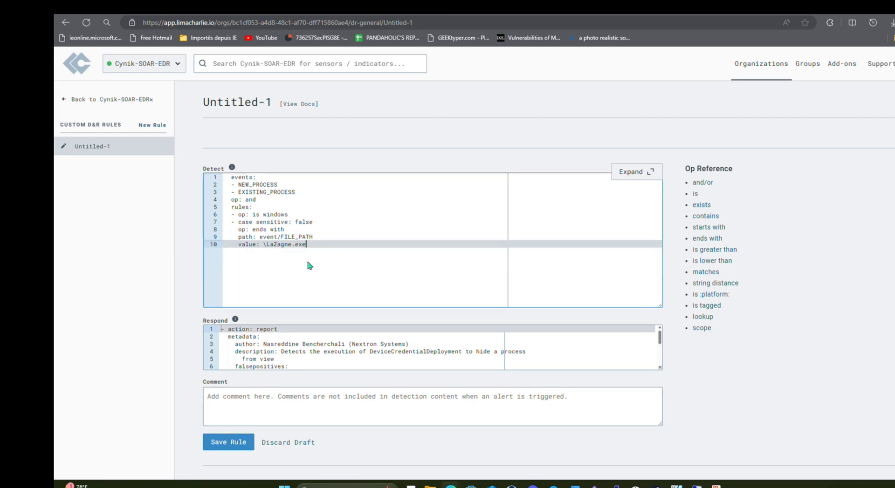
click(228, 442)
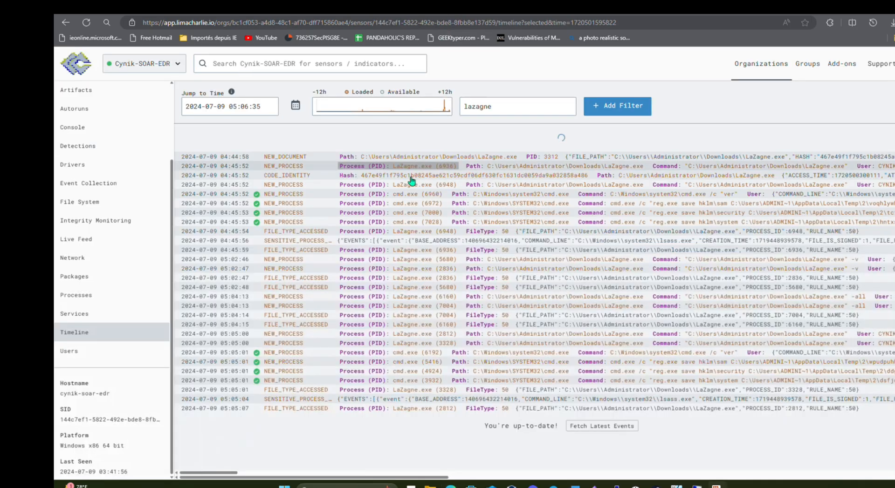
- Examine the COMMAND_LINE, FILE_PATH and HASH fields of several LaZagne NEW_PROCESS events in the timeline
click(284, 344)
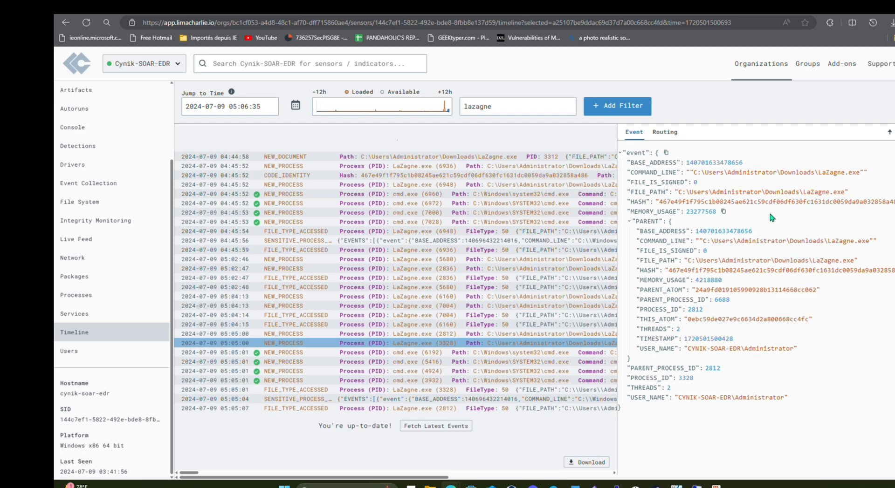
click(395, 334)
click(399, 307)
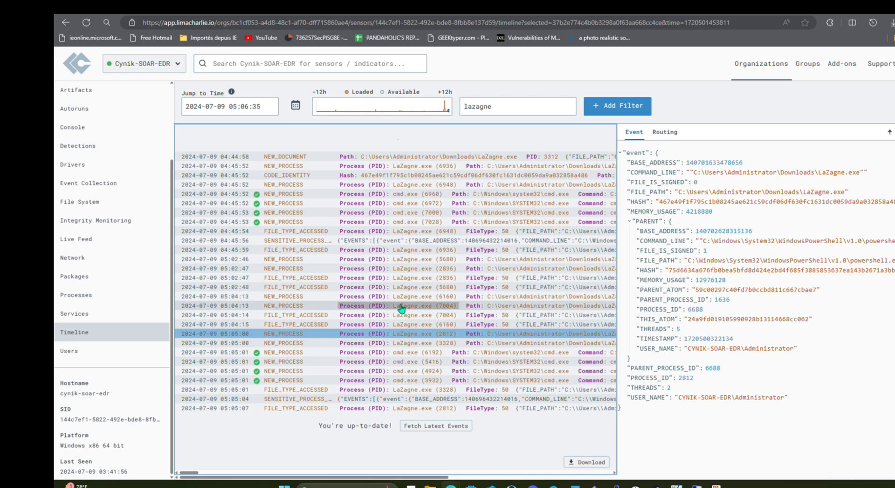
drag(866, 173, 883, 172)
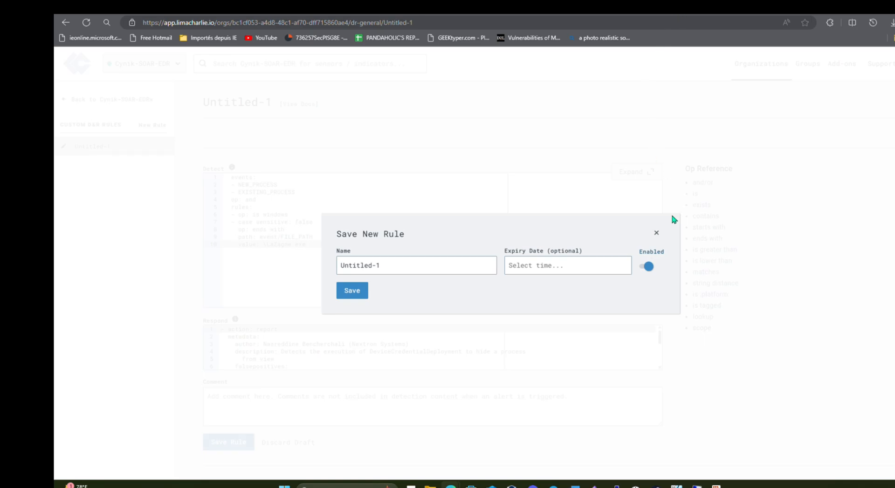
- Cancel the save and write a NEW RULE note in the expanded Detect editor covering event type, Windows, file_path, command_line and Lazagne hash conditions
click(656, 233)
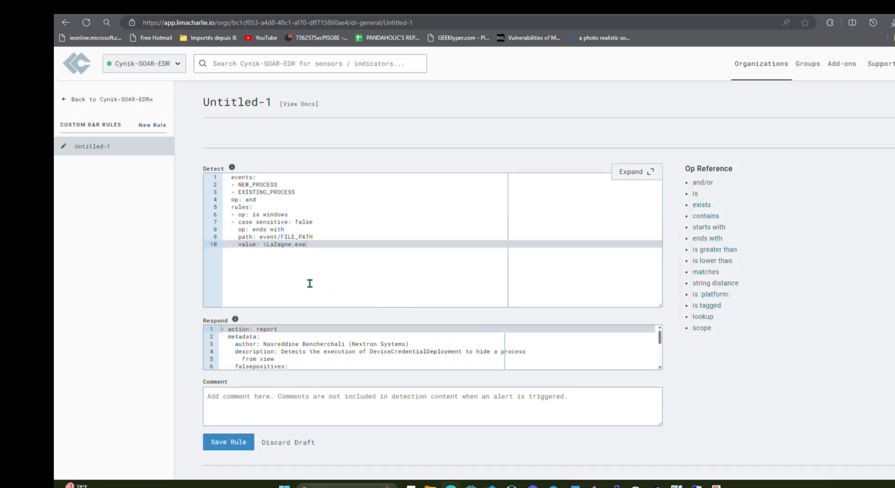
click(318, 237)
click(320, 249)
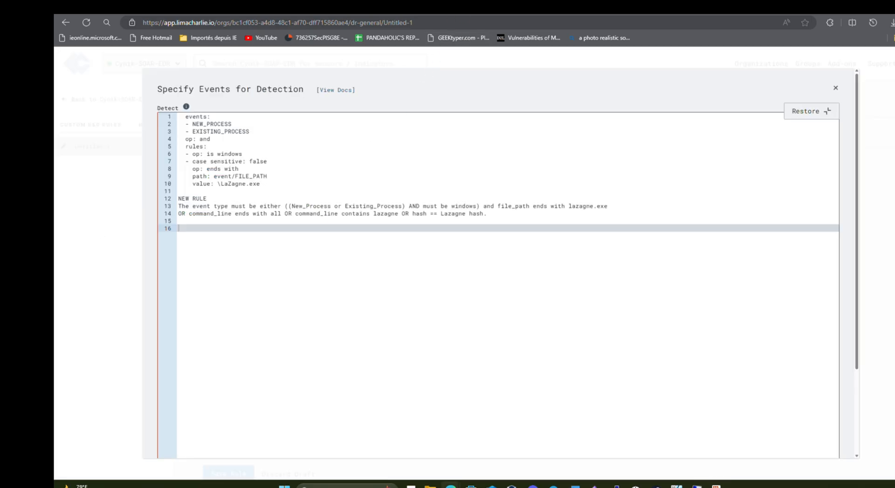
click(224, 229)
click(622, 207)
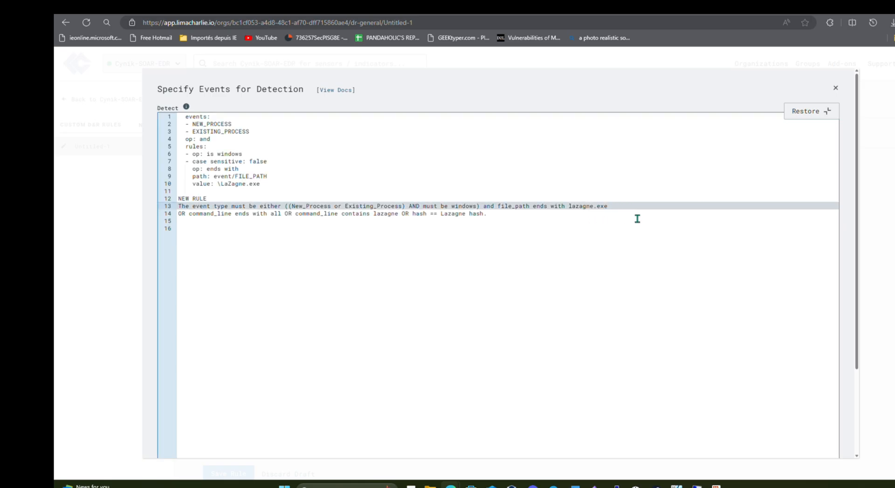
- Move the note's file_path condition onto its own line and mark the event-type and Windows line with - GOOD
key(Return)
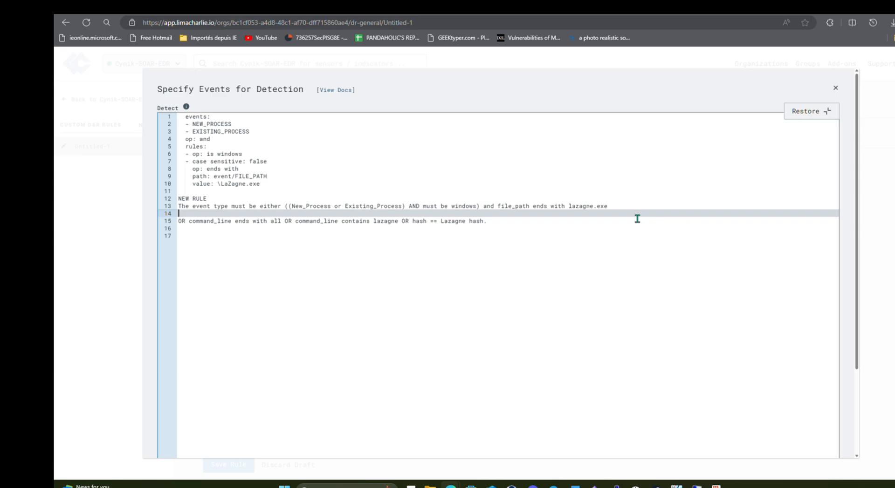
key(BackSpace)
click(483, 206)
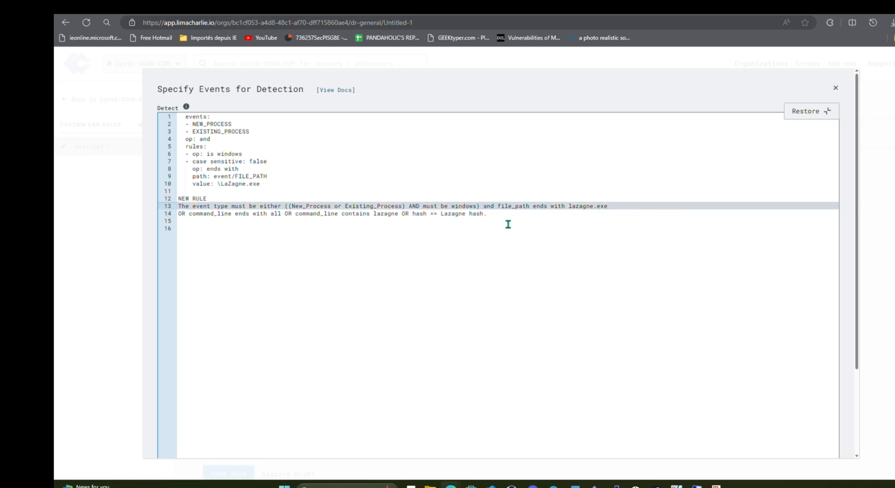
key(Return)
key(Return)
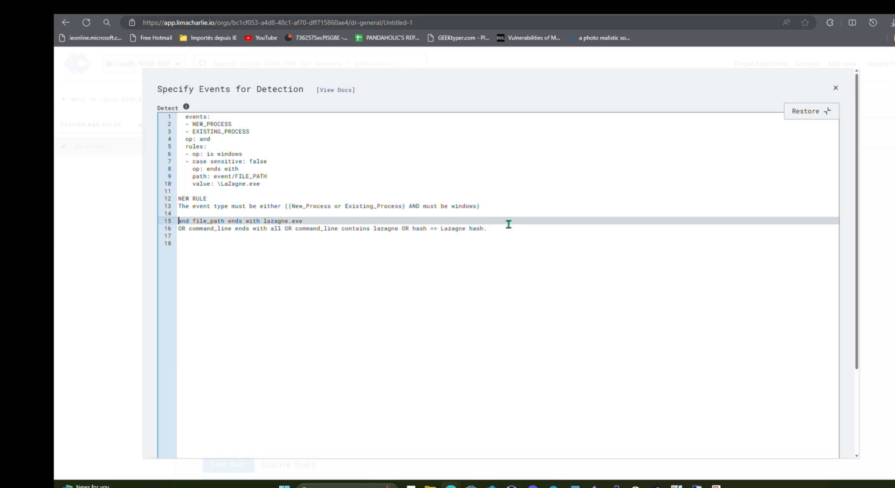
click(492, 205)
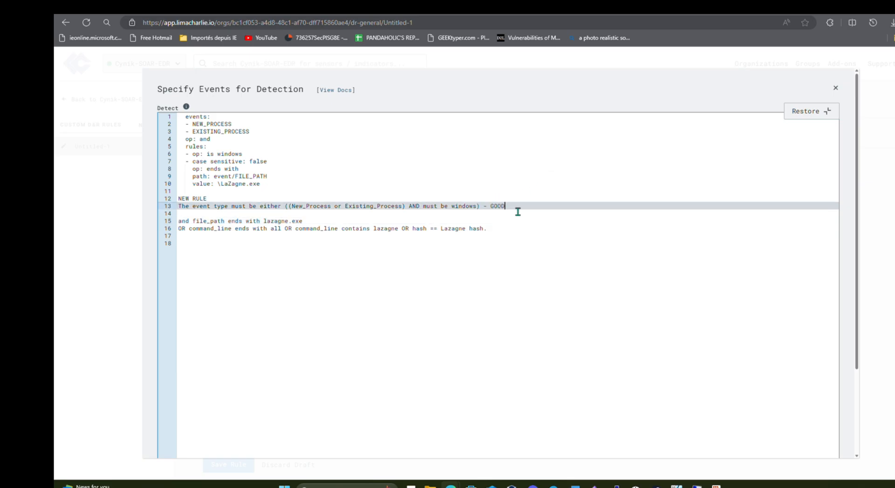
click(518, 215)
- Insert an op: or block after op: is windows with a rule for event/FILE_PATH ending with lazagne.exe, and mark the matching note line GOOD
click(276, 156)
key(Return)
text(- op: or)
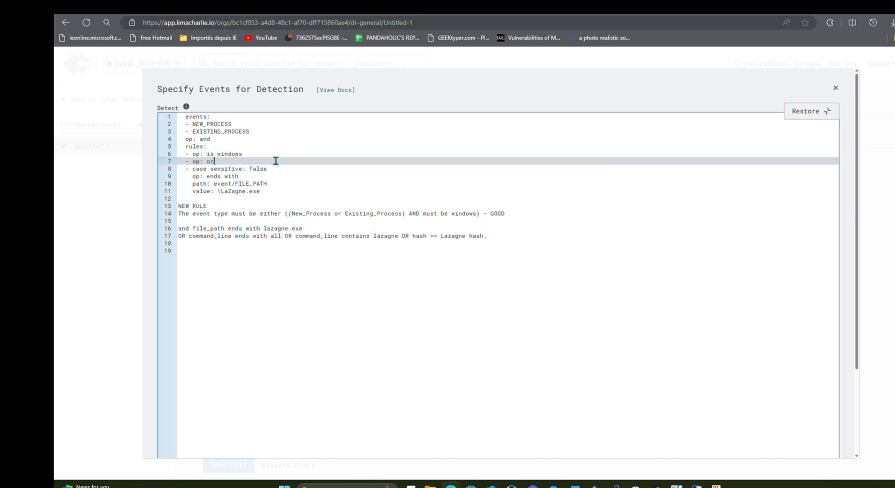
text(     rules:     -case sensitive: flase     op: ends with     path: eent/FILE_PATH     value: lazagne.exe)
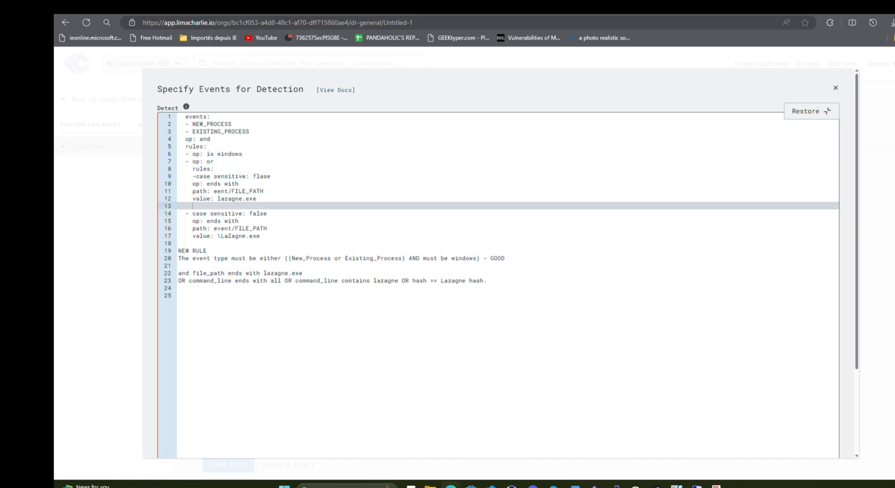
click(304, 273)
text(- GOOD)
- Correct the nested FILE_PATH rule's indentation and its opening line to - case sensitive: false
drag(193, 177, 244, 177)
click(193, 185)
text(- case sensitive: false)
- Add a case-insensitive nested rule for event/COMMAND_LINE with op: ends with and value all, and mark its note line GOOD
click(294, 205)
text(o)
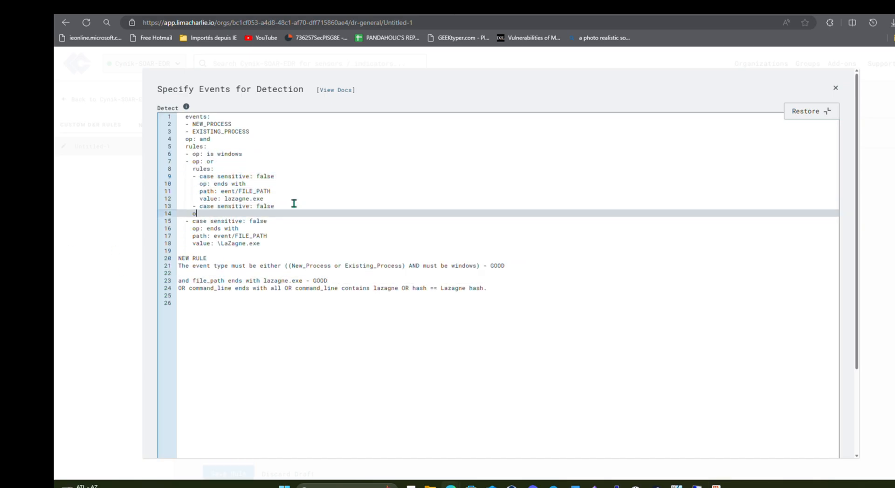
text(p: ends with)
key(Return)
text(path: event/COMMAND_LINE)
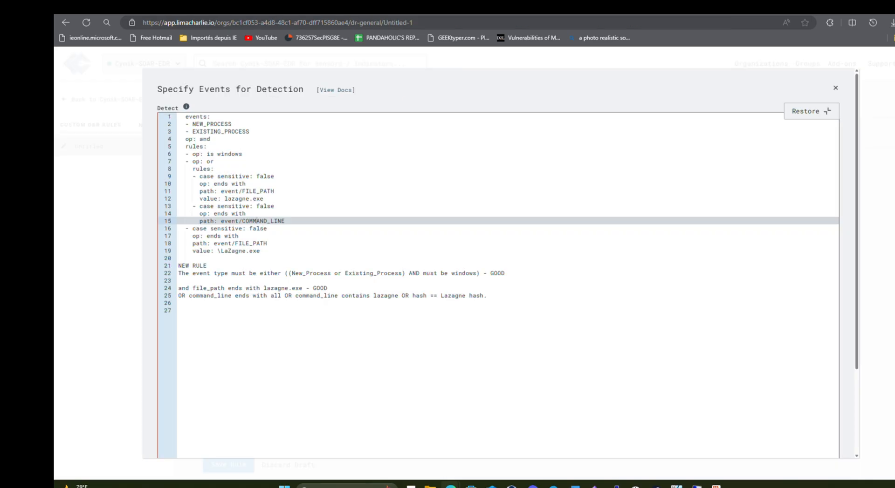
key(Return)
text(value: all)
click(281, 303)
text(- GOOD)
key(Return)
- Add a case-insensitive nested rule for event/COMMAND_LINE with op: contains and value lazagne, and mark its note line GOOD
click(235, 229)
key(Return)
text(- case sensitive: false op: contains)
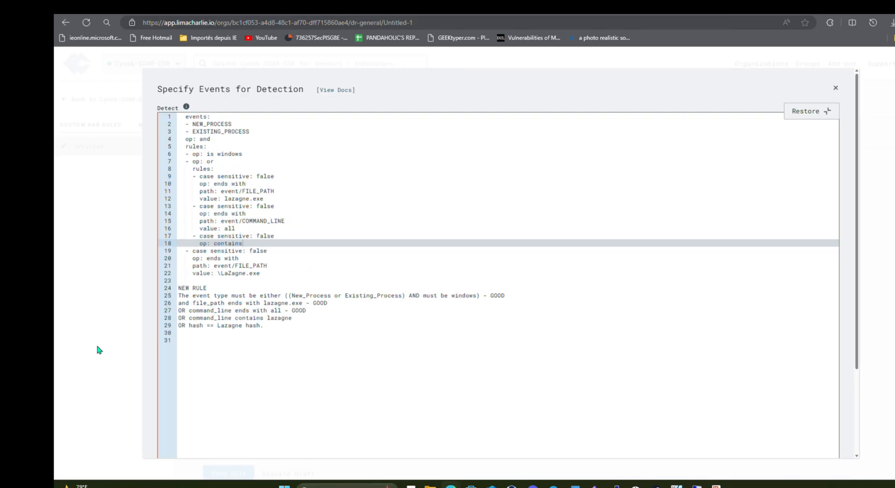
key(Return)
text(path: event/COMMAND_LINE value: lazagne)
click(322, 334)
text(- GOOD)
- Delete the original FILE_PATH condition with the value \LaZagne.exe beneath the nested rules
drag(179, 266, 266, 289)
key(BackSpace)
key(BackSpace)
- Add a case-insensitive nested rule with op: is, path event/HASH and value '467e49f1f795c1b08245ae621c59cdf06df630fc1631dc0059da9a032858a486'
key(Return)
text(- case sensitive: false op:)
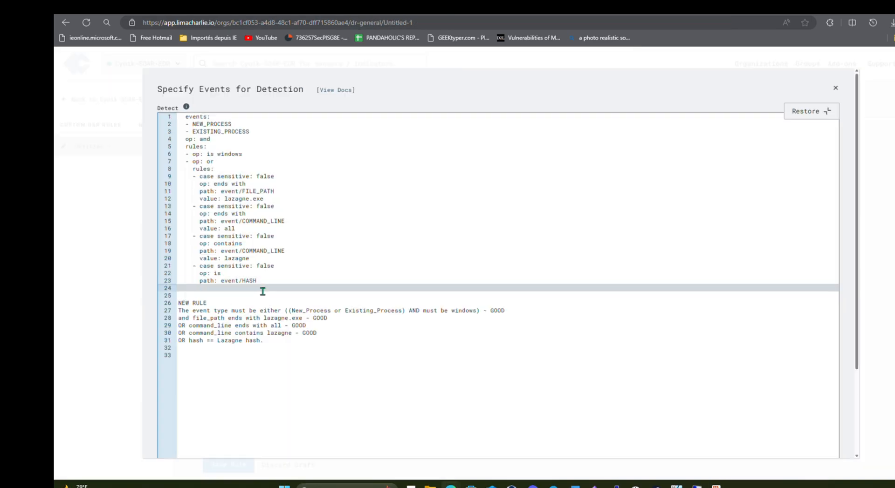
key(Return)
text(value:)
text('467e49f1f795c1b08245ae621c59cdf06df630fc1631dc0059da9a032858a486')
- Check the nested rules against the NEW RULE note, remove the note, and restore the Detect editor to its normal size
drag(189, 325, 292, 333)
click(236, 229)
click(263, 340)
drag(459, 288, 186, 266)
click(811, 111)
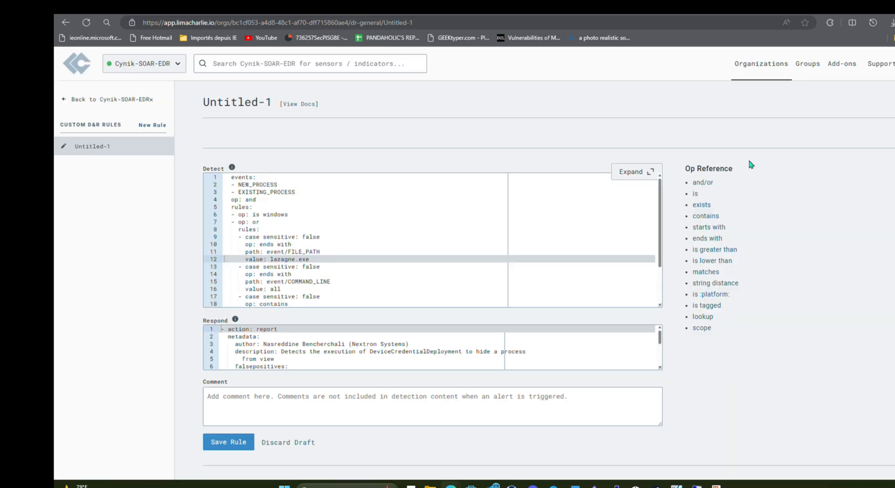
- Set the Respond metadata's author to the author's alias and change the description to Detects Lazagne (SOAR-EDR-Tool)
scroll(751, 165, down, 1)
drag(256, 283, 277, 284)
text(Cynik)
drag(408, 298, 529, 307)
text(Lazagne (SOAR)
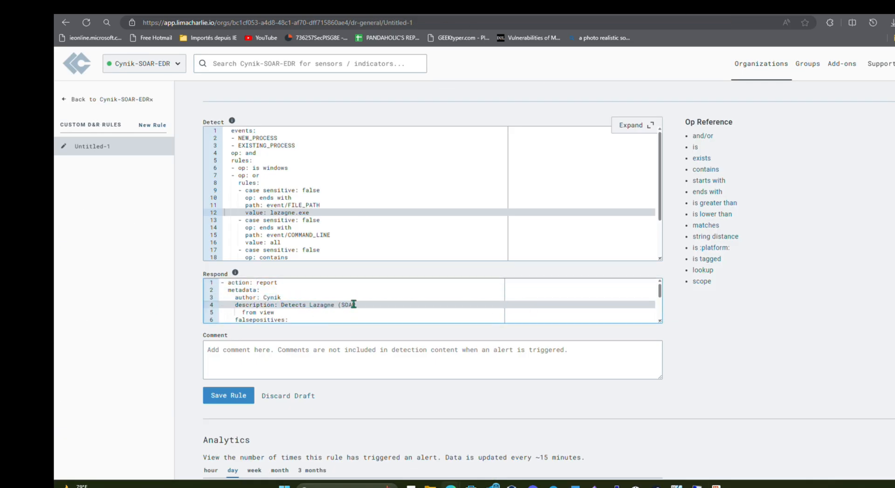
text(-EDR Tool))
- Set the Respond metadata's falsepositives entry to "to the moon" and its tag to attack.credential_access
scroll(353, 304, down, 1)
click(293, 293)
text(to the moon)
double_click(298, 299)
text(credential_access)
- Name the reported detection Cynik - HackTool - Lazagne (SOAR-EDR) and save the rule as Cynik-Lazagne-SOAR-EDR
drag(380, 313, 252, 313)
text(Cy)
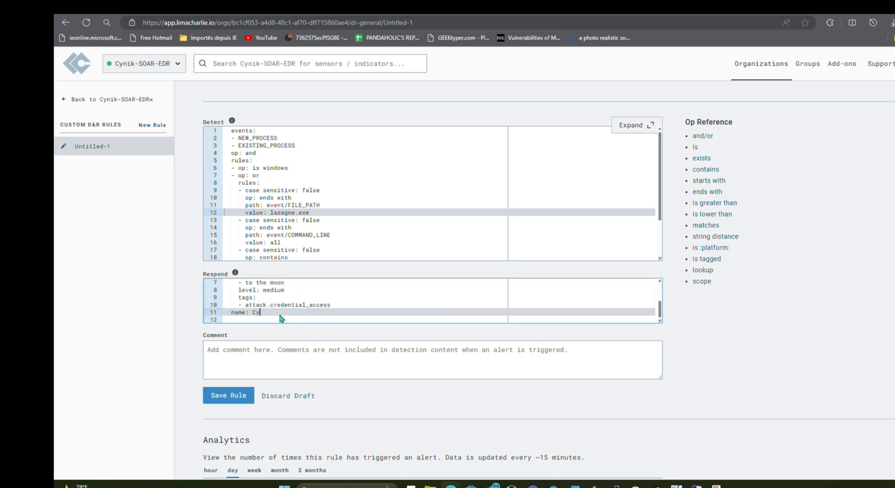
text(nik-Lazagne-SOAR-EDR)
click(228, 395)
text(Cynik-Lazagne-SOAR-EDR)
click(351, 292)
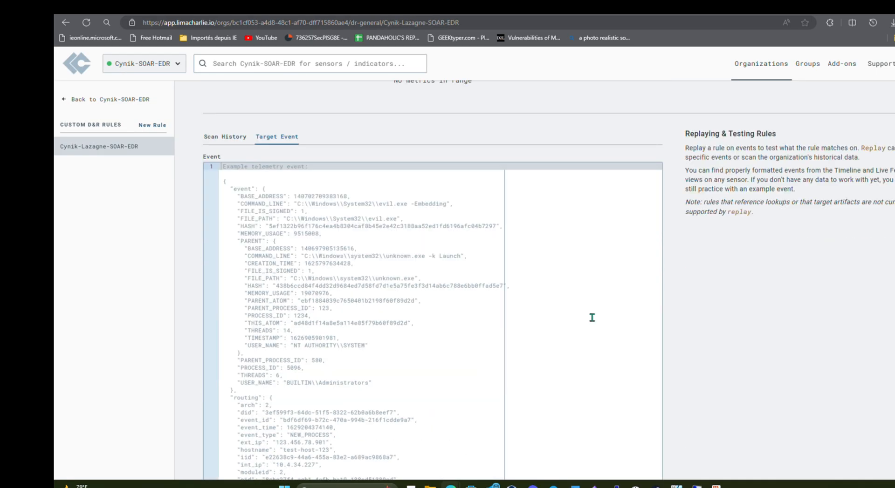
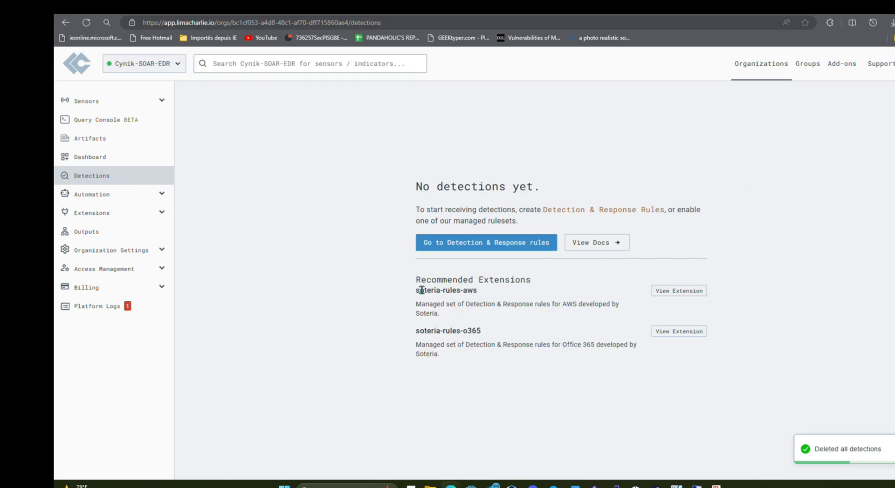
- Reload the detections, open the oldest Cynik - HackTool - Lazagne (SOAR-EDR) detection and examine its detect_mtd metadata
click(88, 26)
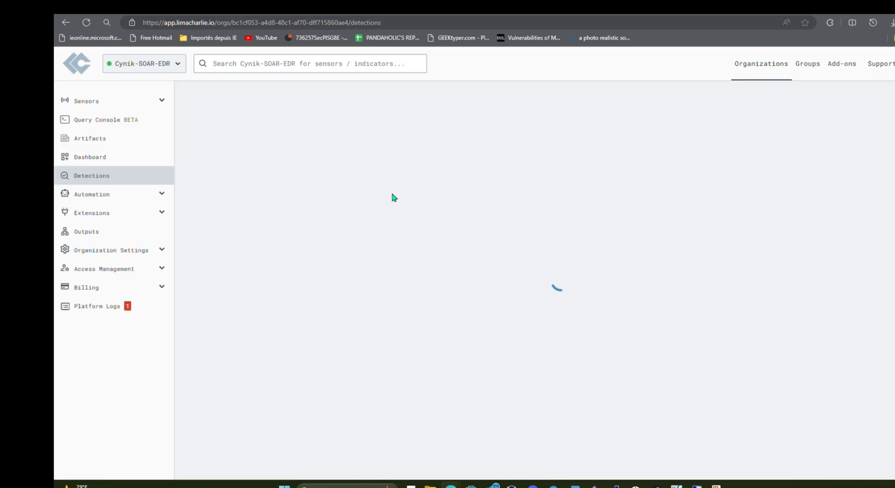
click(302, 440)
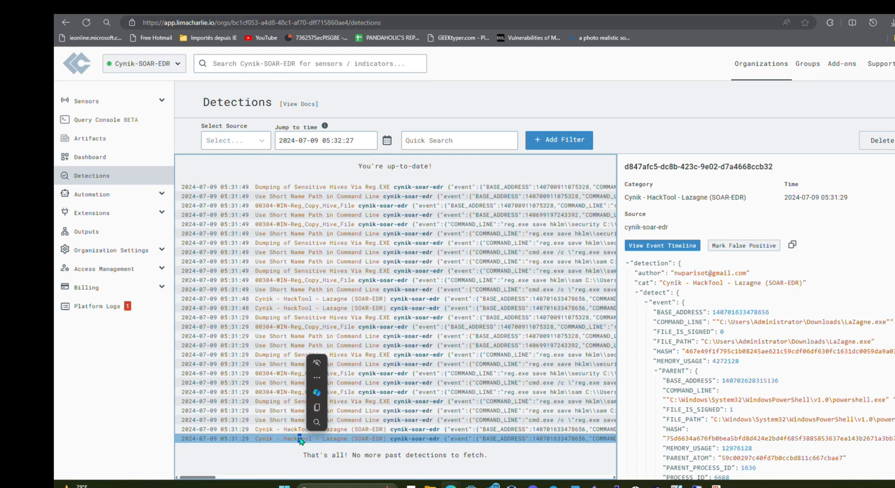
scroll(759, 298, down, 3)
scroll(758, 313, down, 10)
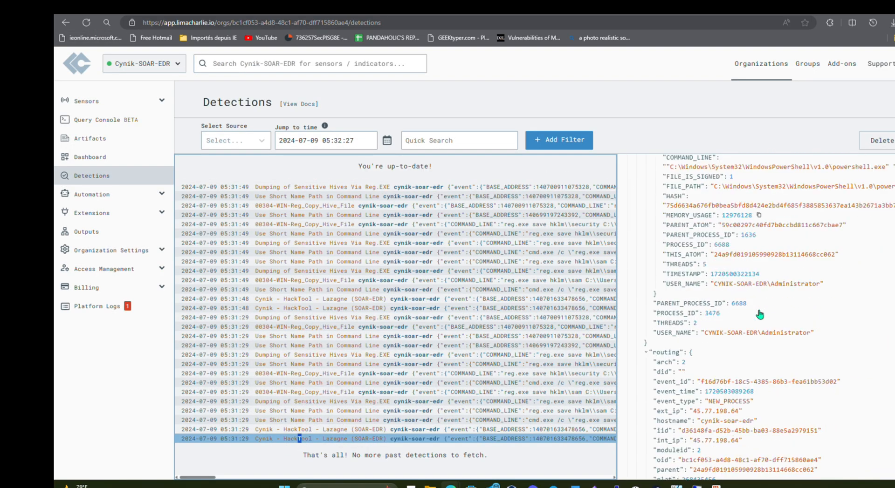
drag(638, 386, 648, 386)
scroll(645, 386, up, 2)
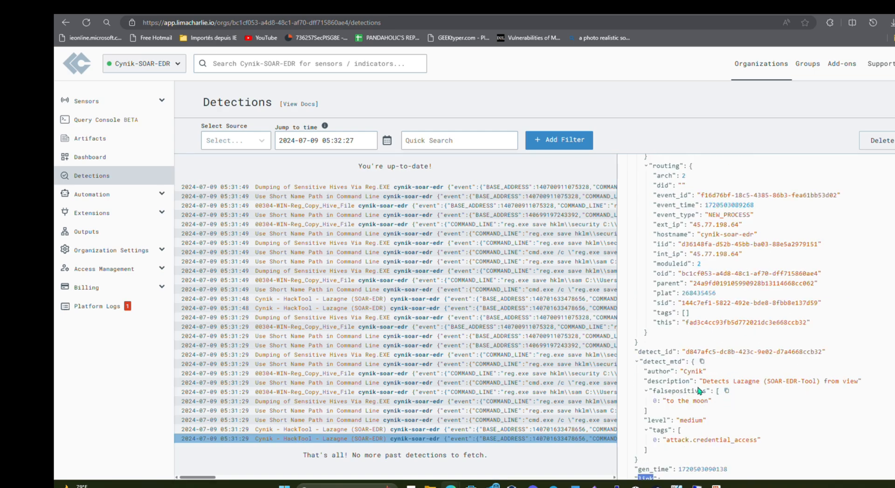
scroll(709, 355, up, 3)
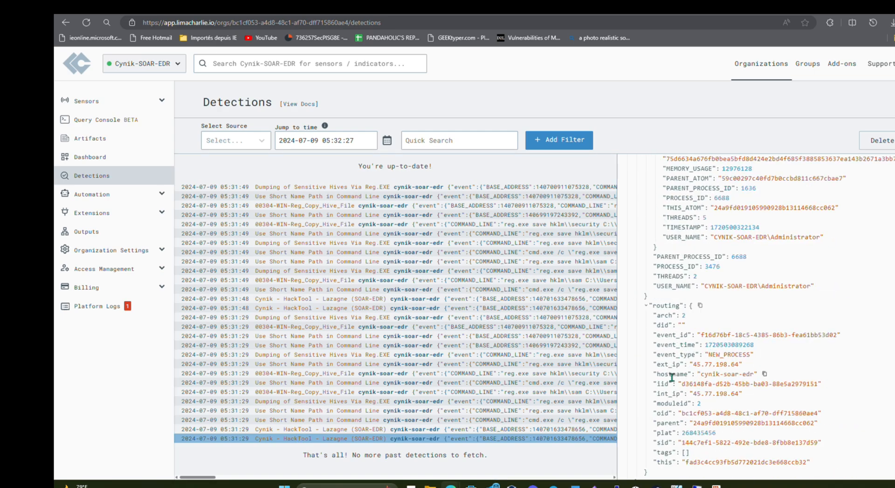
- Examine the opened Lazagne detection's ext_ip, hostname, process details and source_rule fields
drag(694, 365, 740, 365)
scroll(707, 355, up, 1)
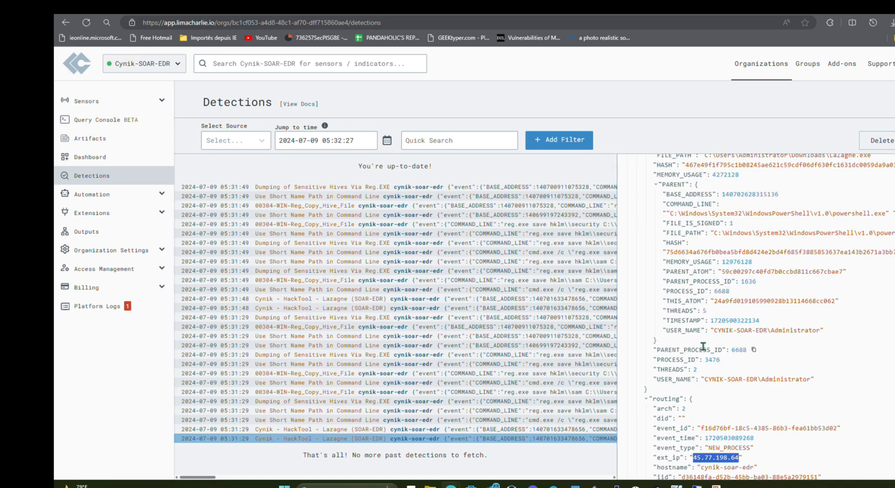
scroll(706, 355, up, 2)
scroll(704, 351, down, 4)
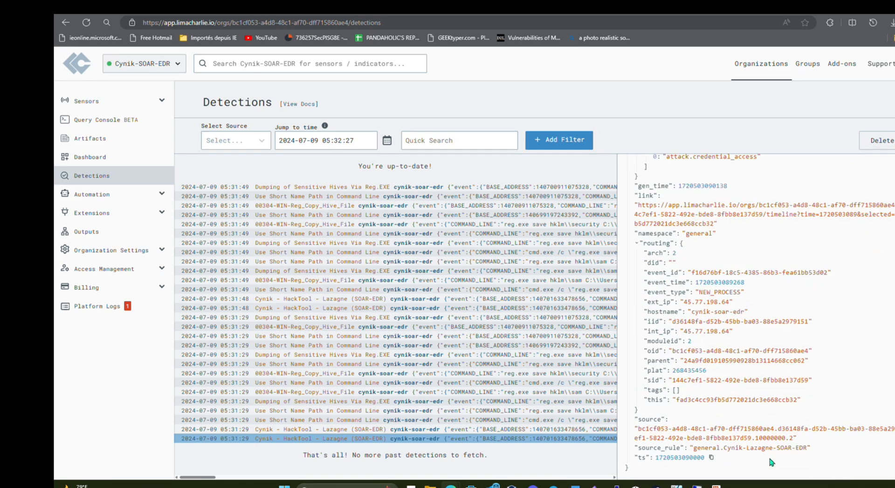
scroll(697, 350, up, 2)
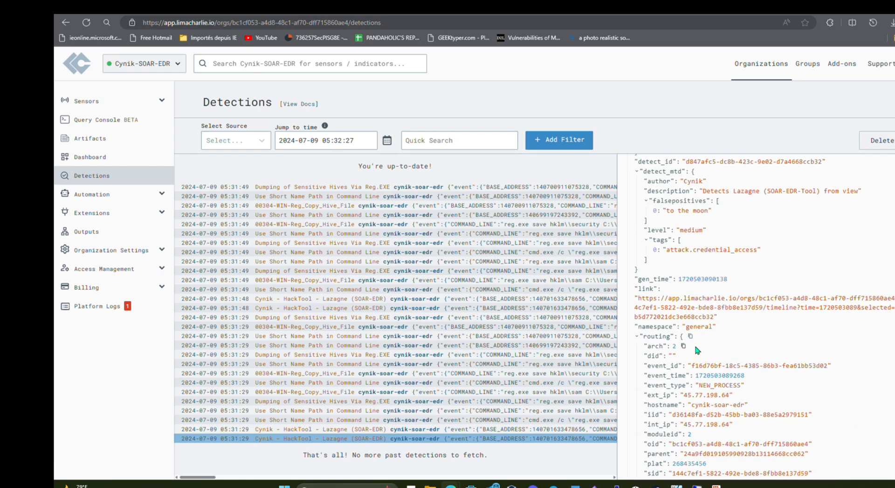
scroll(698, 342, up, 3)
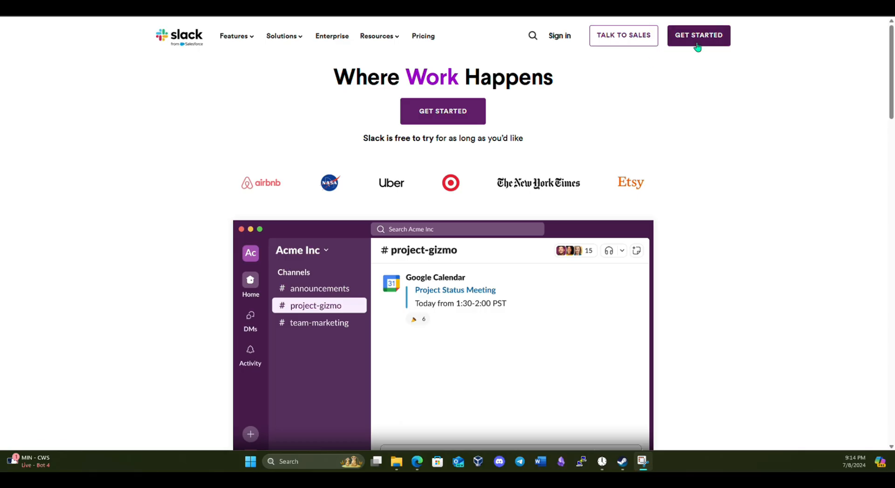
- Start setting up a new Slack workspace and name the company or team Cynik-SOAR-EDR
click(697, 38)
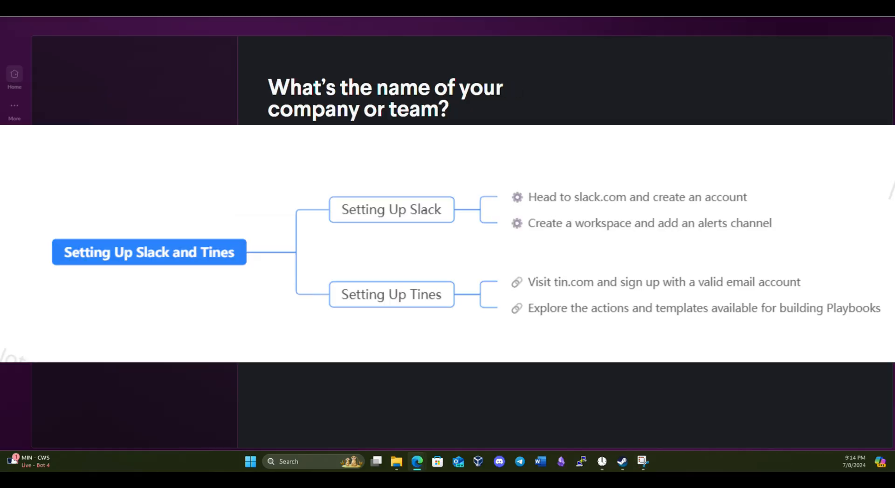
text(Cynik-SOAR-EDR)
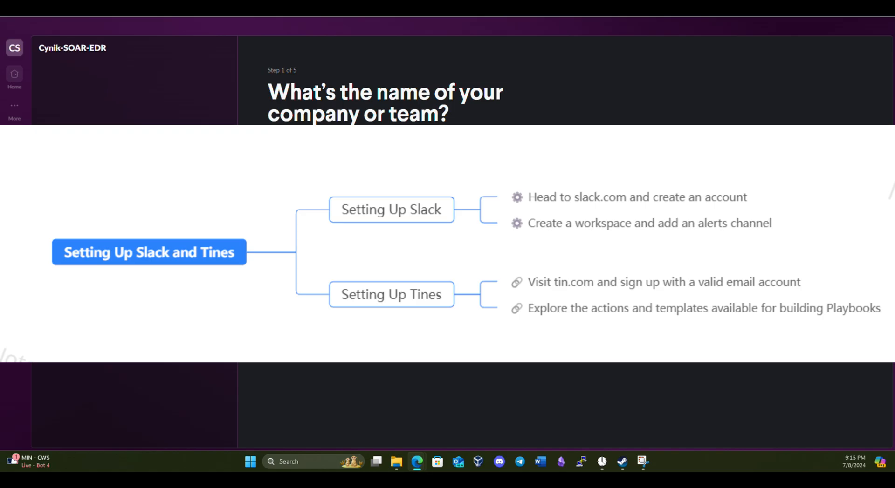
key(Return)
click(296, 310)
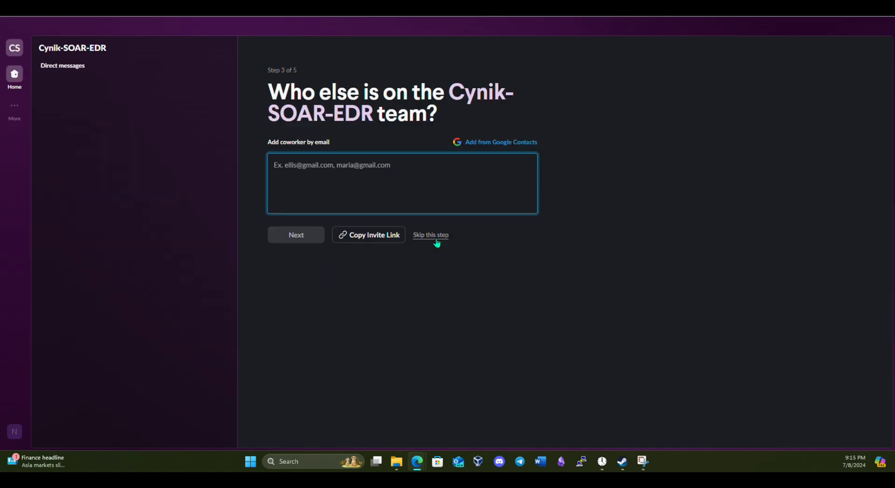
- Skip inviting coworkers, enter "Best project" as what the team is working on, and open the best-project channel
click(431, 237)
click(535, 263)
text(best-project)
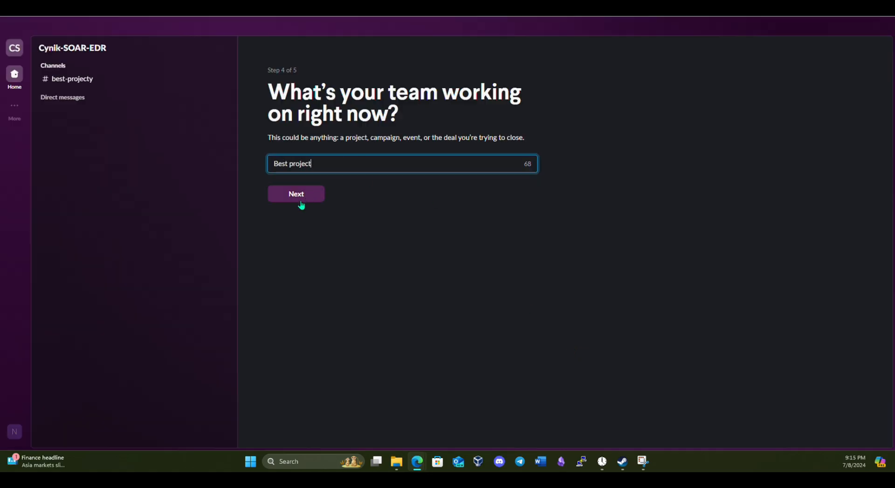
click(300, 197)
click(365, 307)
click(90, 132)
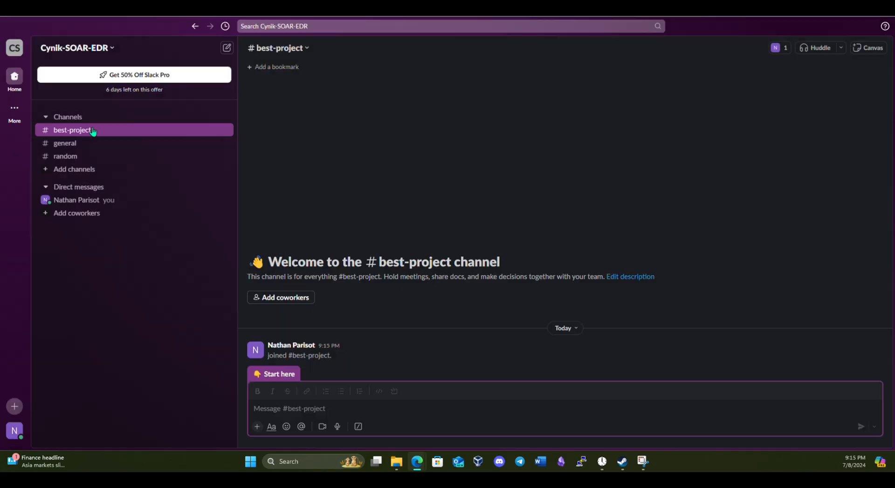
- Create a public channel named alerts in the Cynik-SOAR-EDR workspace
click(104, 171)
click(163, 188)
text(alerts)
click(536, 283)
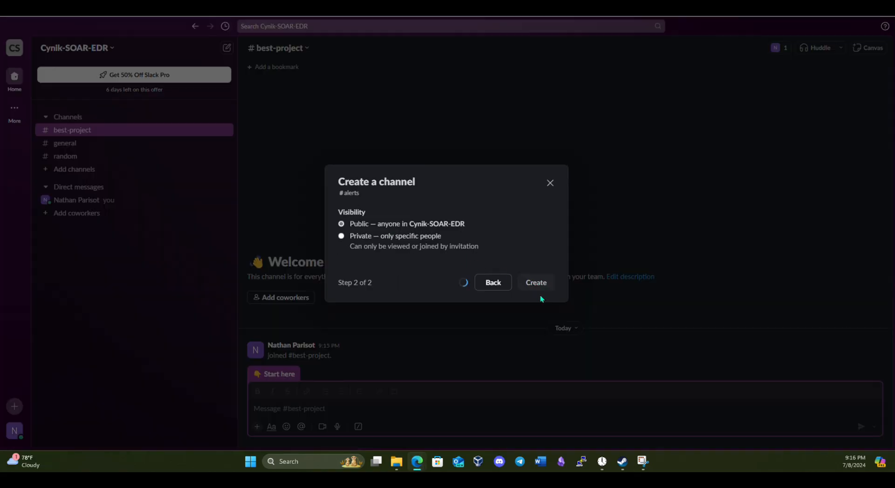
click(536, 281)
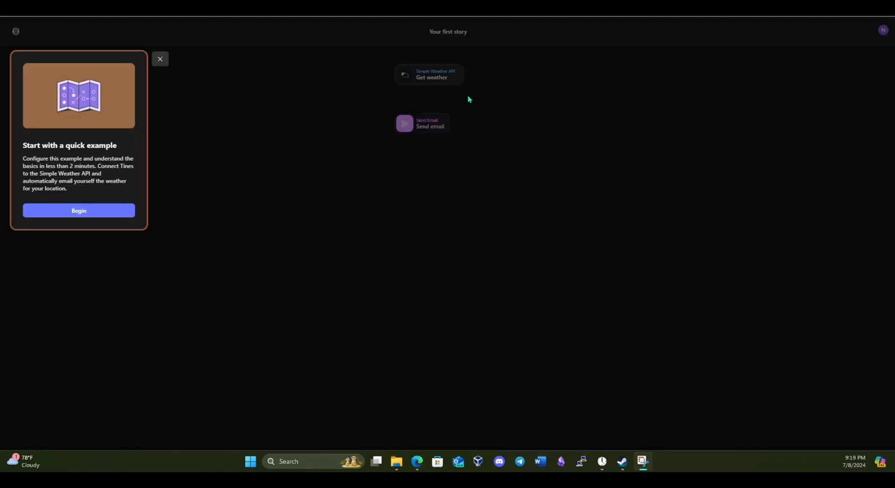
- Dismiss the quick example in Tines and delete the Webhook and HTTP Request actions from the story canvas
click(159, 59)
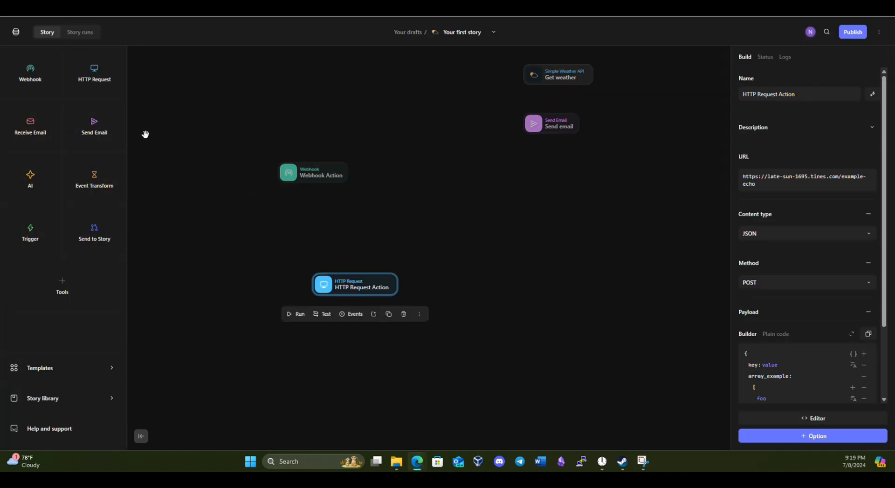
right_click(323, 180)
key(Escape)
key(Delete)
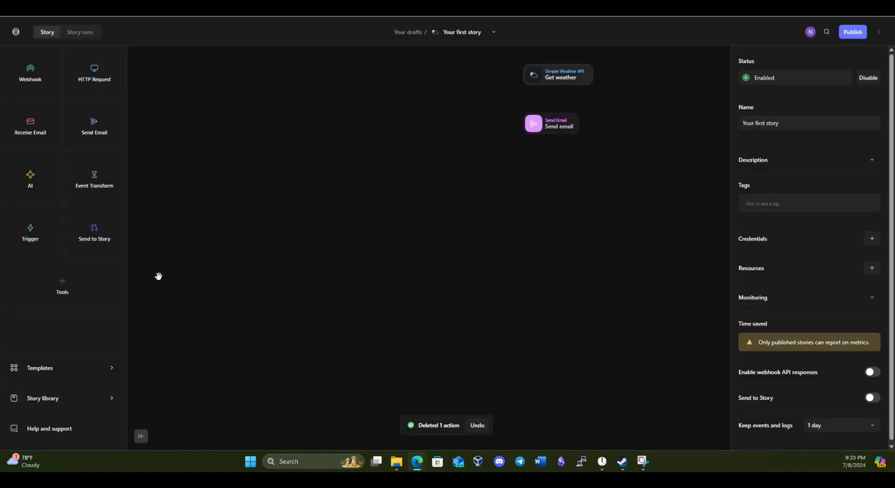
- Try the VirusTotal template with Search for File Hash in VirusTotal on the canvas and delete it
mouse_move(97, 368)
drag(290, 362, 328, 156)
text(hash)
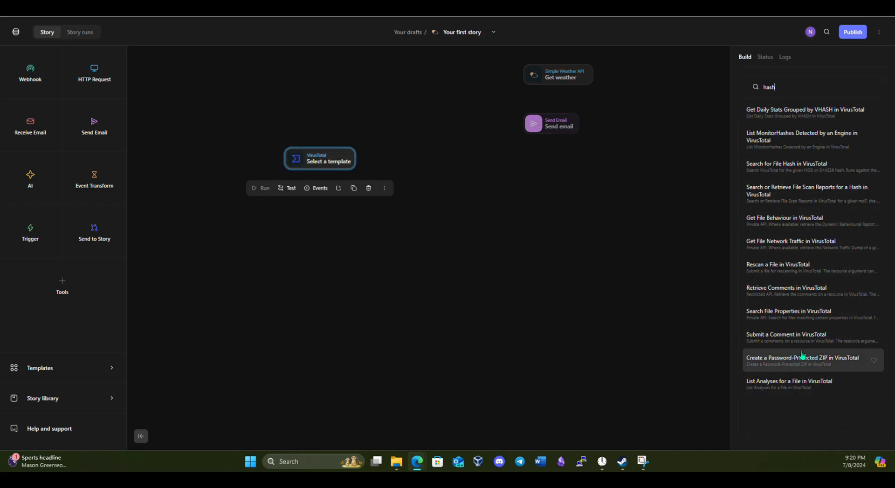
click(792, 167)
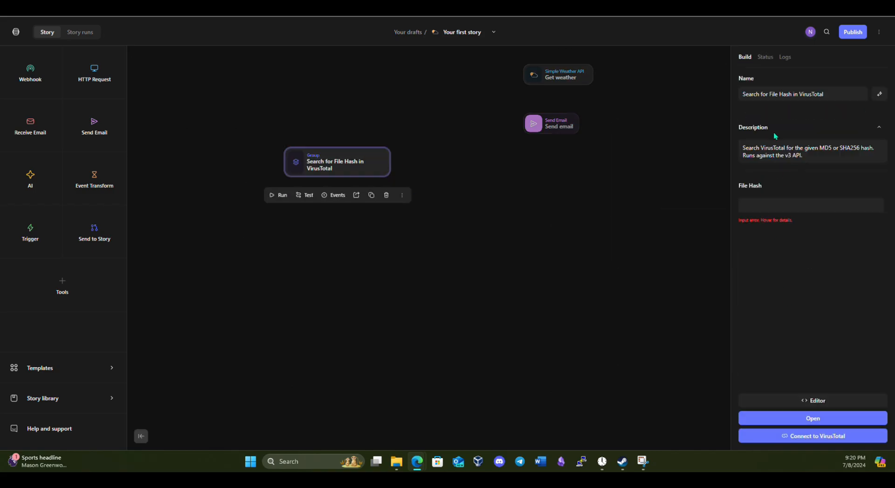
key(Delete)
- Browse the story library and examine the "Add a domain to a blocklist in Zscaler" example
click(88, 397)
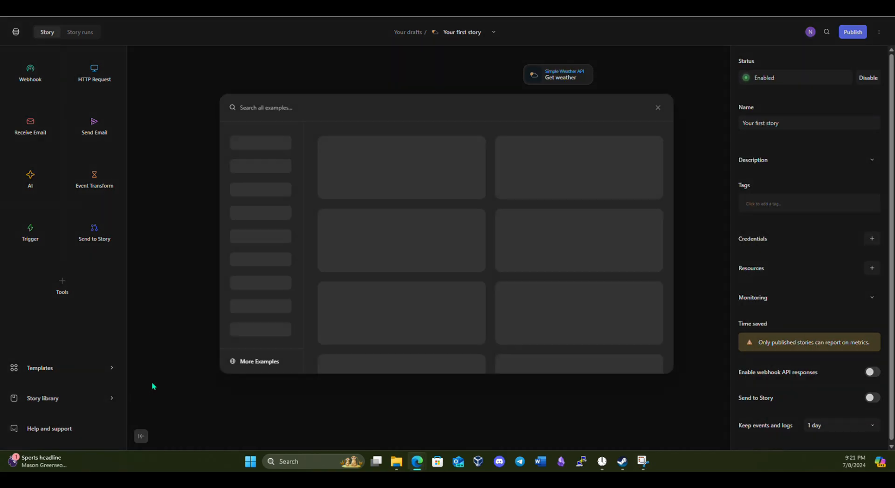
click(415, 159)
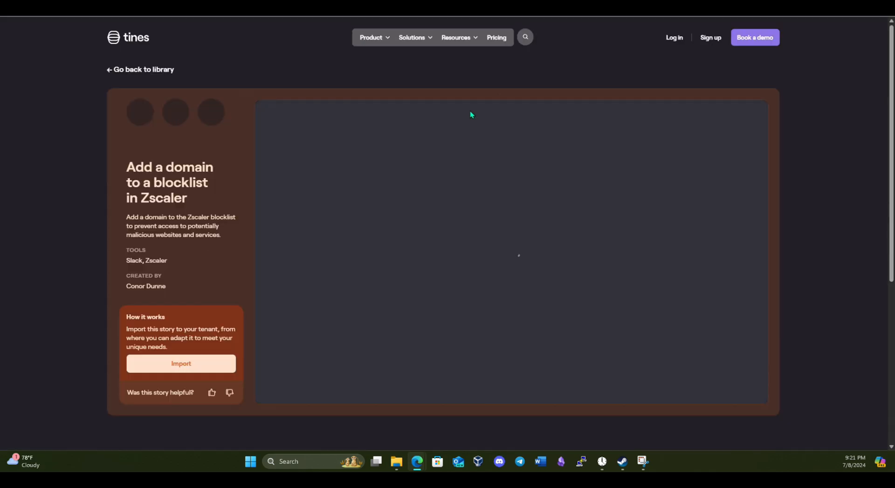
key(ctrl+w)
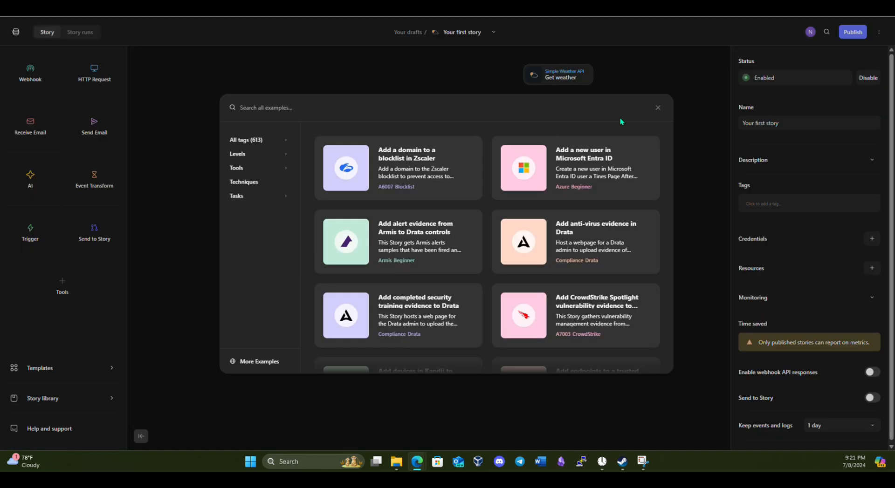
click(657, 108)
- Delete the example Send email and Get weather actions from the story
mouse_move(56, 288)
drag(551, 124, 401, 298)
drag(559, 75, 410, 207)
click(458, 237)
click(402, 298)
click(450, 327)
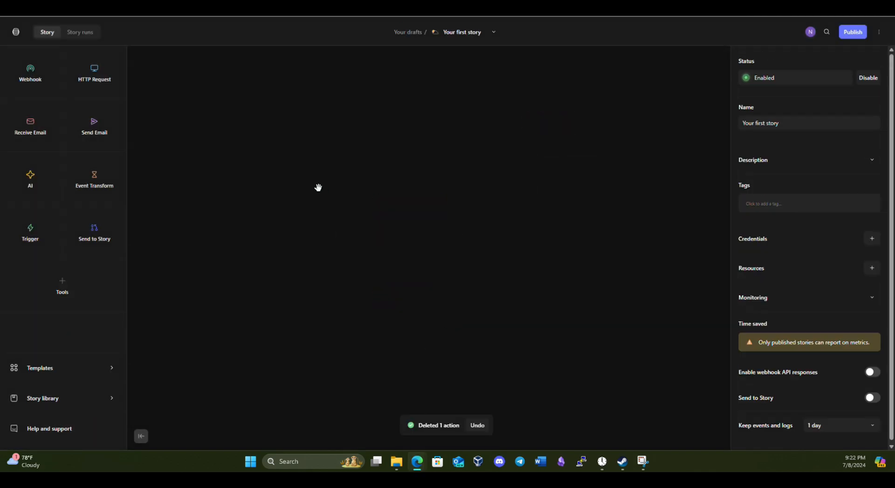
- Add a Webhook action named Retrieve Detections with the description "Retrieves LimaCharlie Detections"
drag(31, 73, 443, 182)
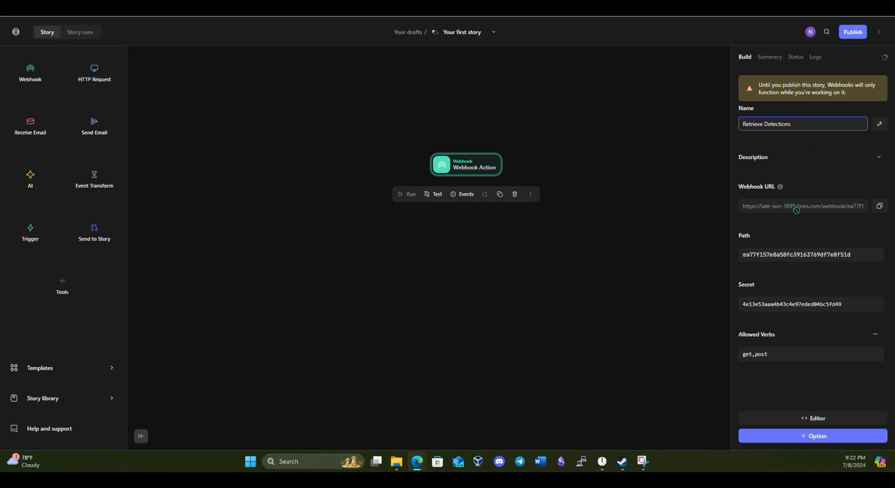
click(791, 158)
click(790, 182)
text(Retrieves LimaCharlie Detection)
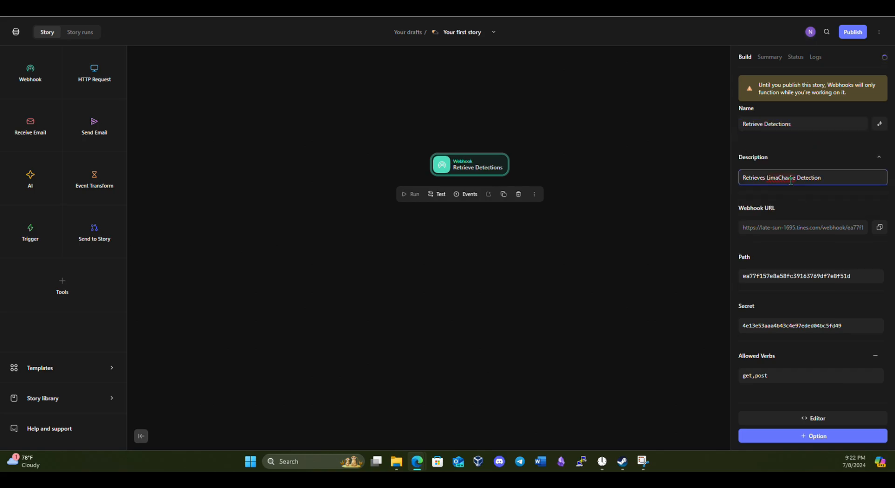
- Switch to LimaCharlie and start a new output that uses the Detections stream
key(alt+Tab)
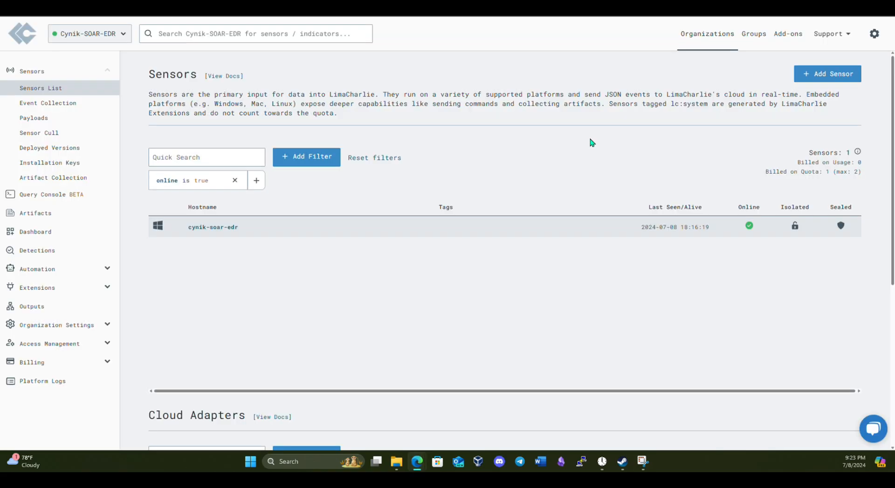
click(209, 228)
click(8, 71)
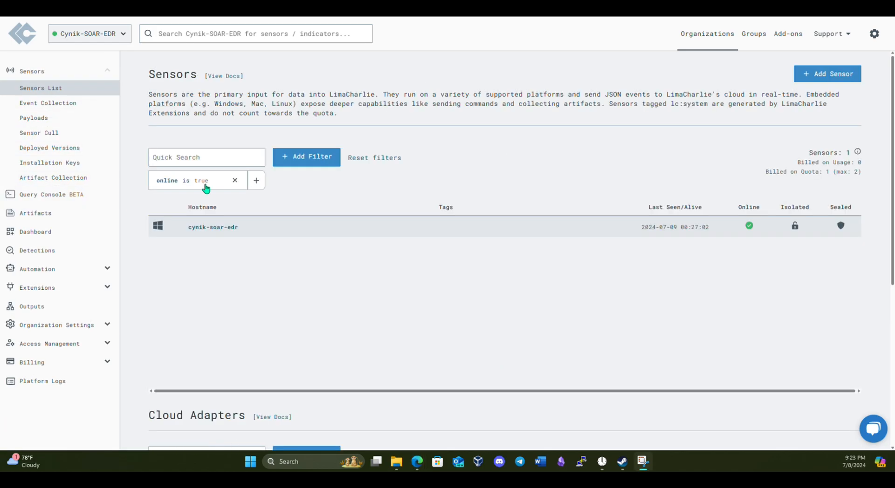
click(31, 308)
click(396, 292)
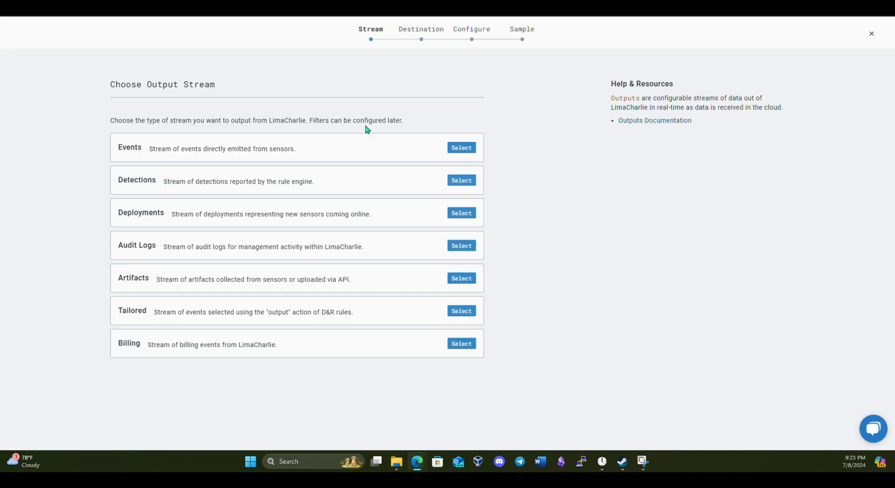
click(460, 181)
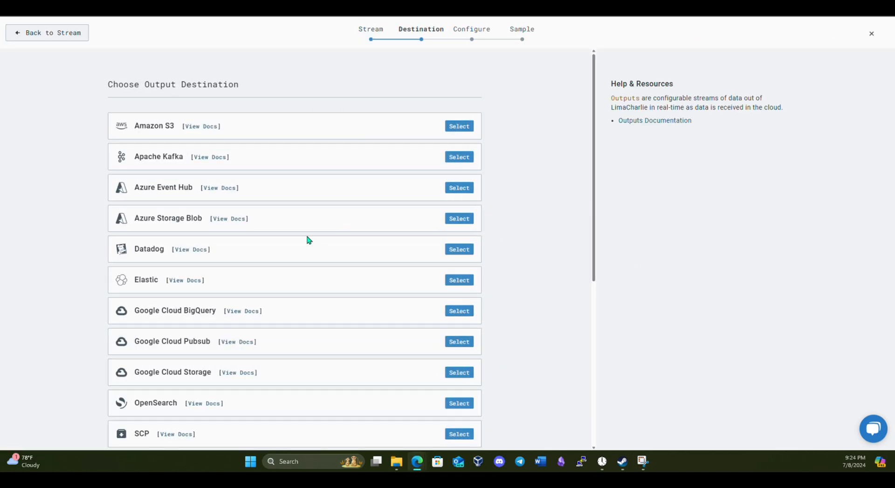
- Choose Tines as the output destination and name the output Cynik-SOAR-EDR
scroll(309, 245, down, 6)
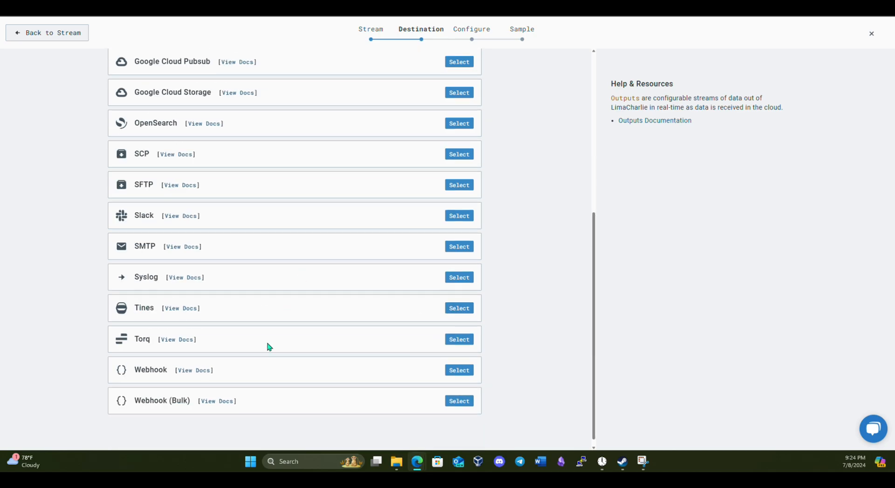
click(459, 308)
click(238, 133)
click(229, 137)
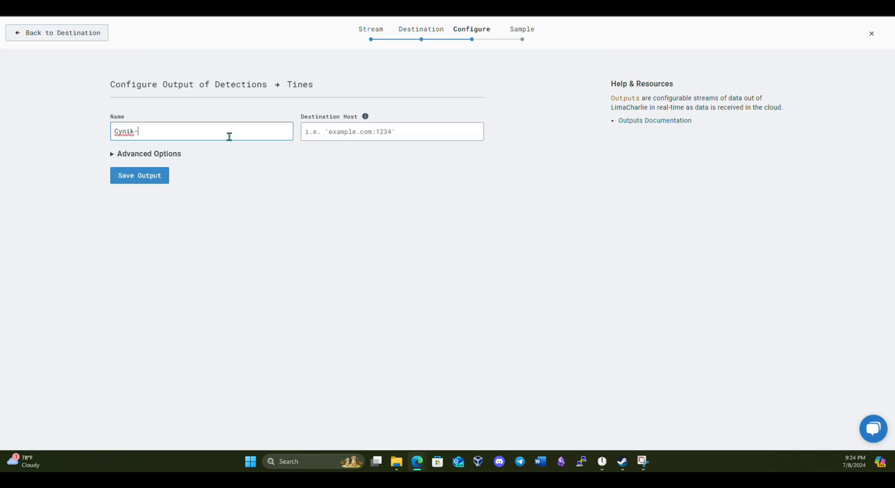
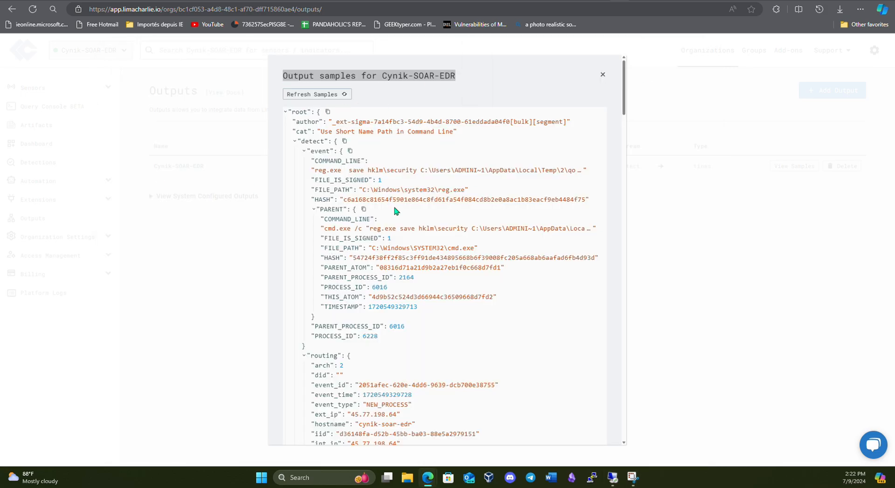
- Examine the detection data in the output samples for Cynik-SOAR-EDR
scroll(417, 235, down, 8)
scroll(447, 257, down, 8)
scroll(476, 172, down, 3)
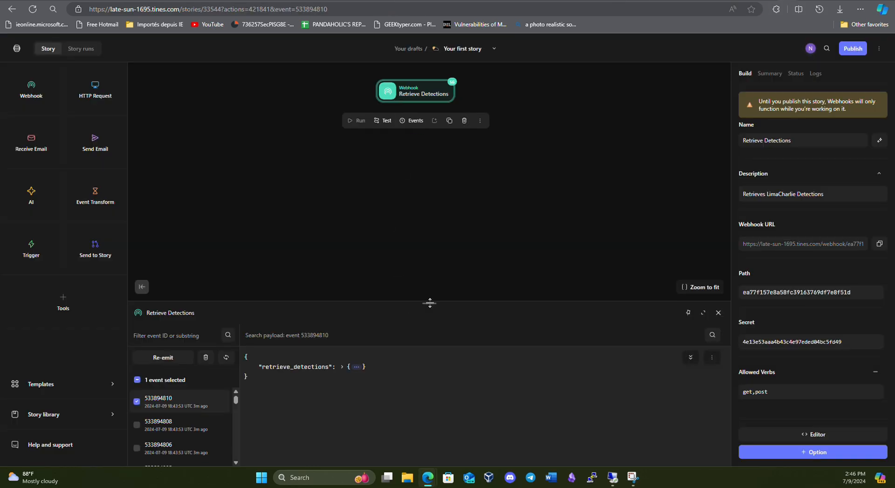
- Enlarge the Retrieve Detections events pane in Tines and examine the payload body of event 533894808
drag(429, 301, 415, 97)
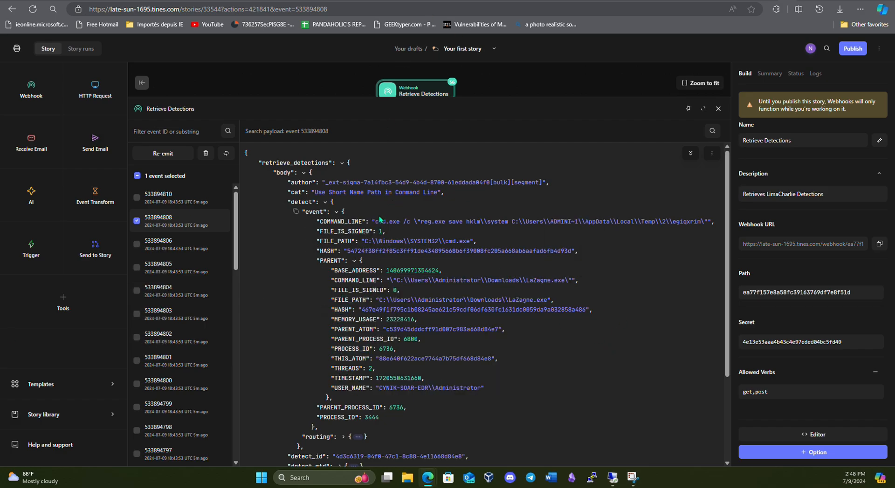
scroll(375, 242, down, 3)
scroll(372, 247, up, 3)
click(303, 173)
click(304, 173)
click(304, 173)
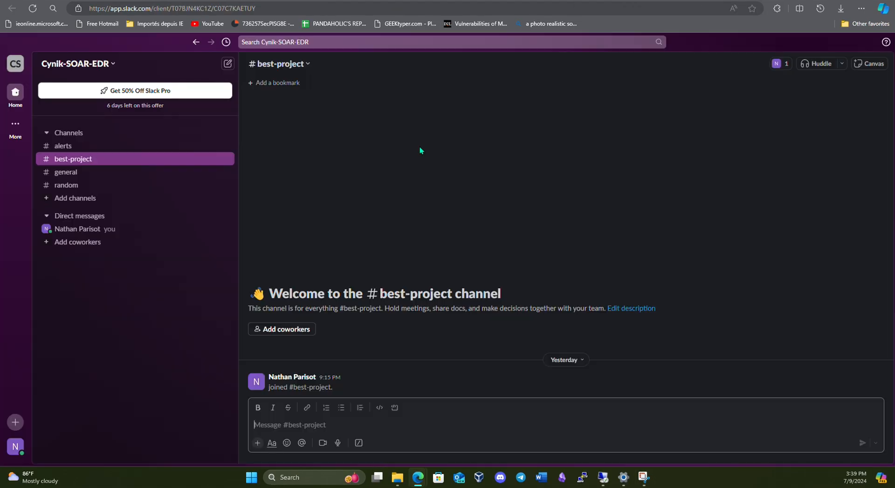
- Open Your first story in Tines, choose Slack for a new credential, and rename the story as Cynik-SOAR-EDR Project
drag(334, 222, 510, 228)
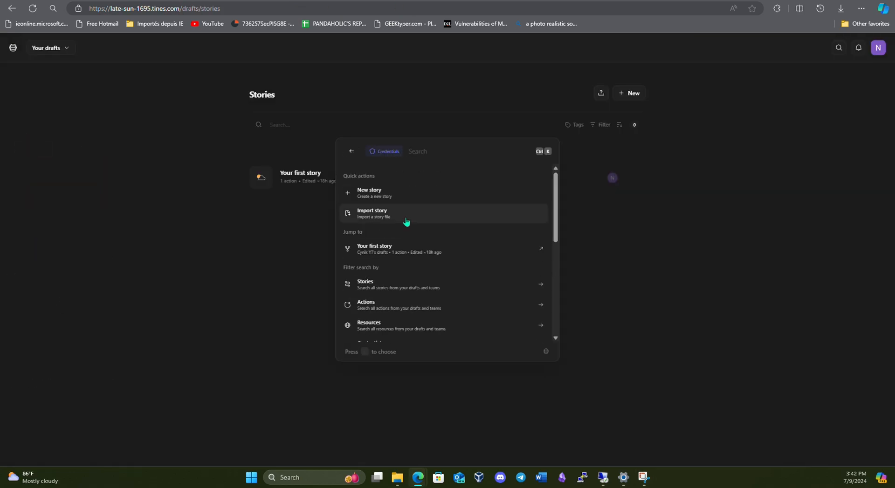
click(375, 248)
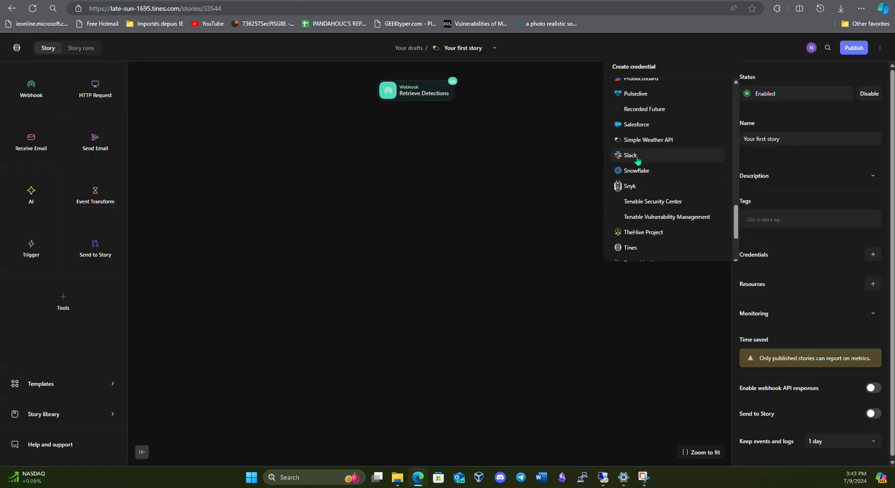
click(630, 155)
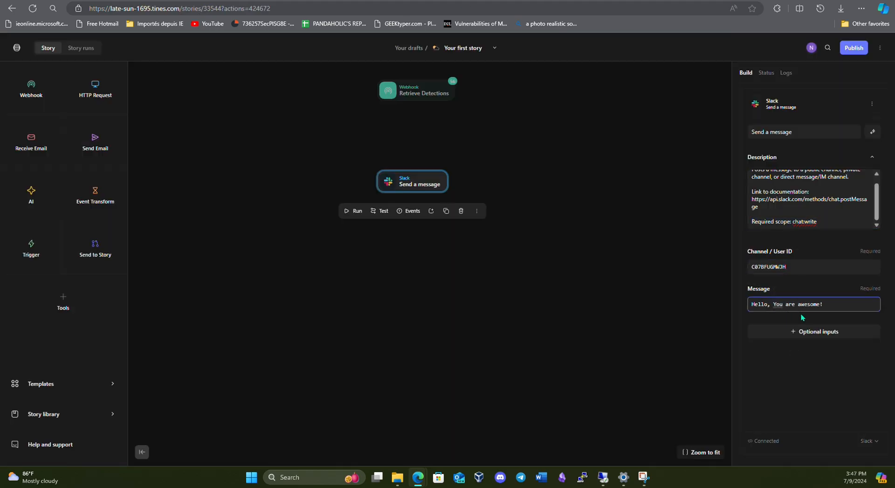
text(Cynik-SOAR-EDR Project)
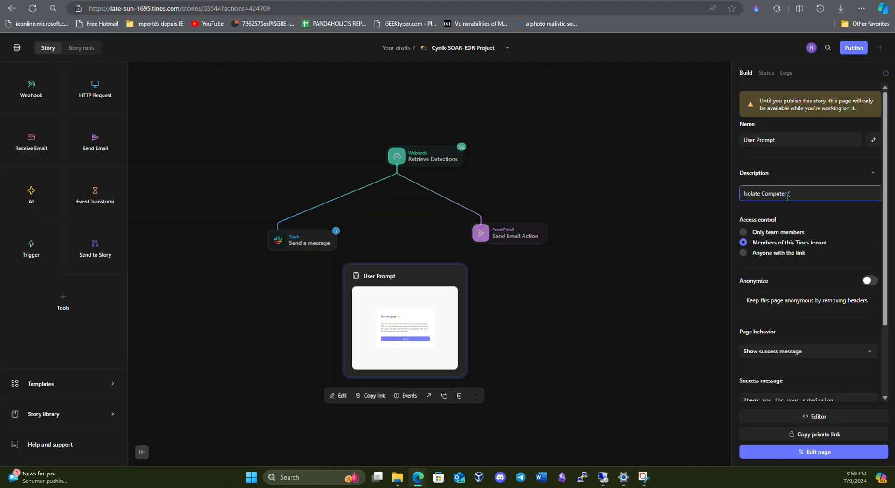
- Replace the User Prompt page's rich text with "Do you want to isolate the machine?" and add an input field
scroll(811, 310, down, 2)
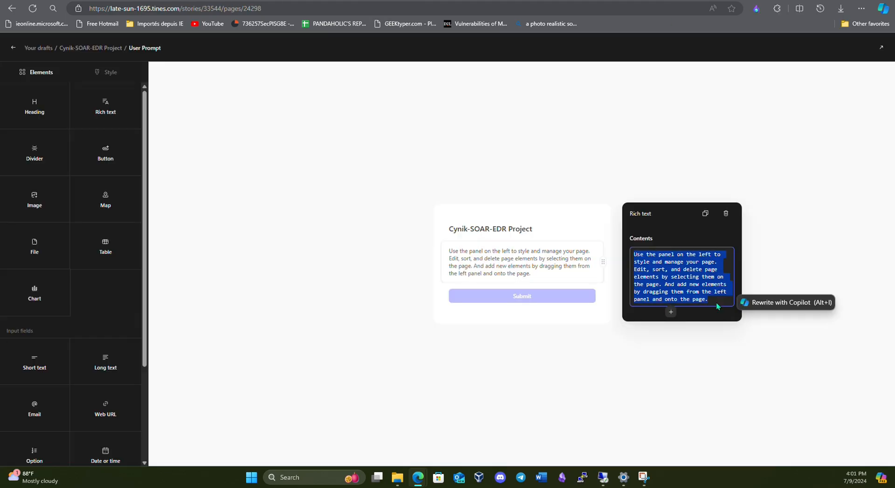
text(Do you want to isolate the machine?)
click(29, 368)
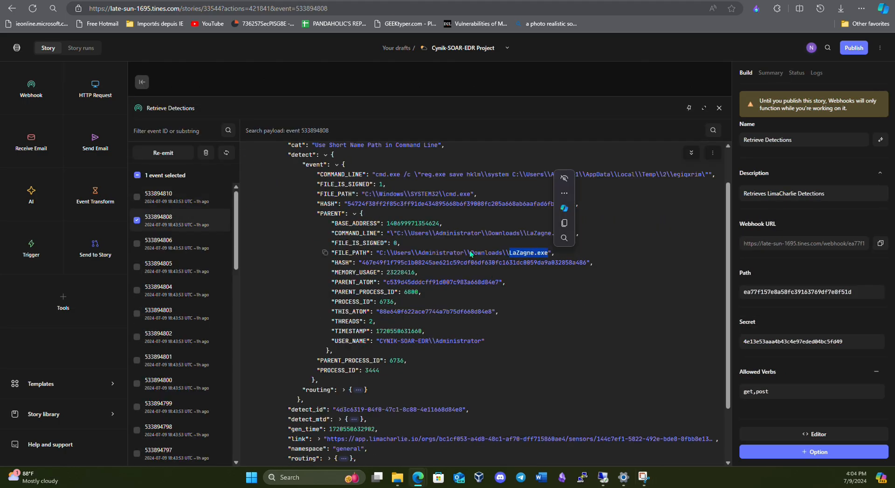
- Select a Retrieve Detections event and write the field reference <<retrieve_detections.body.cat>> in the text notes
click(137, 407)
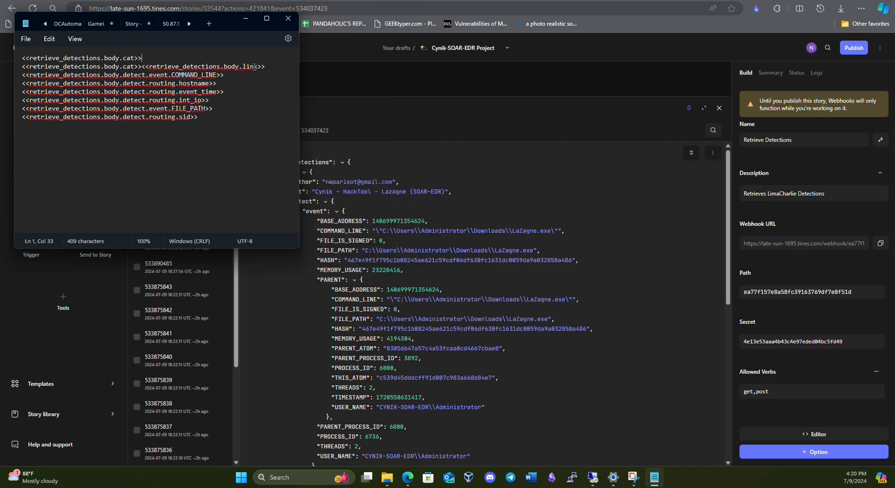
text(<<retrieve_detections.body.cat>>)
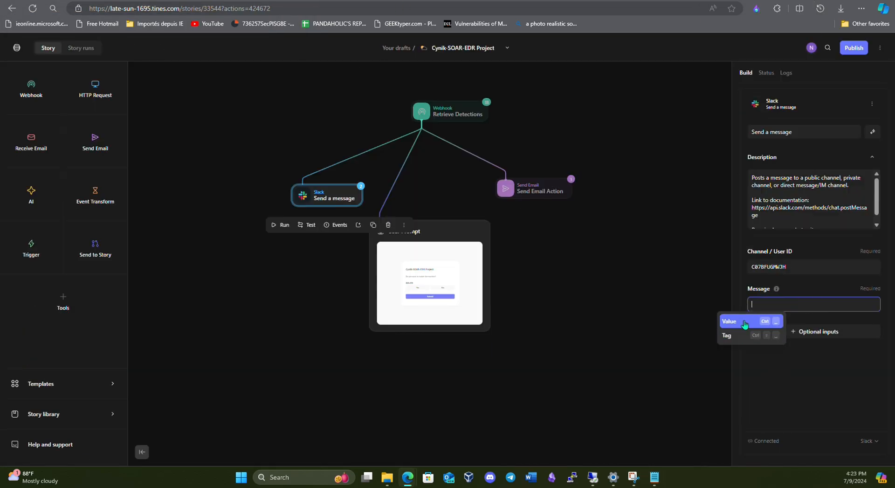
- Insert the value reference retrieve_detections.body.cat into the message of the Slack action under the webhook
click(744, 324)
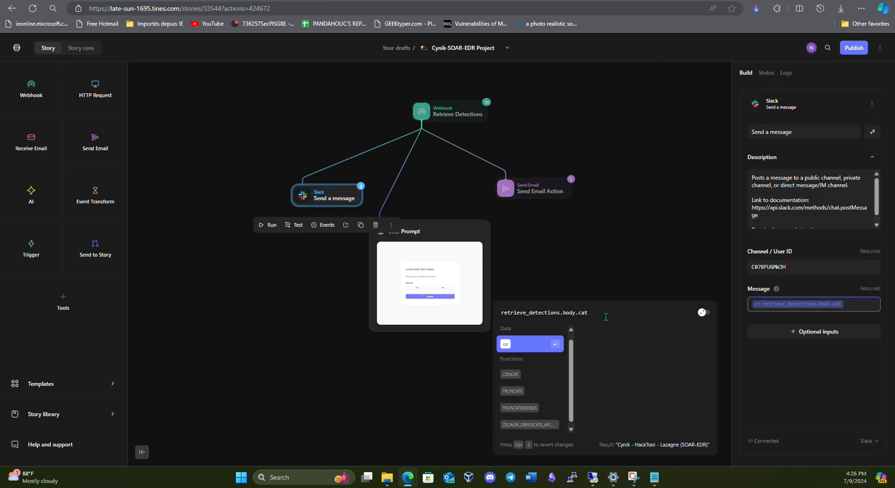
key(Return)
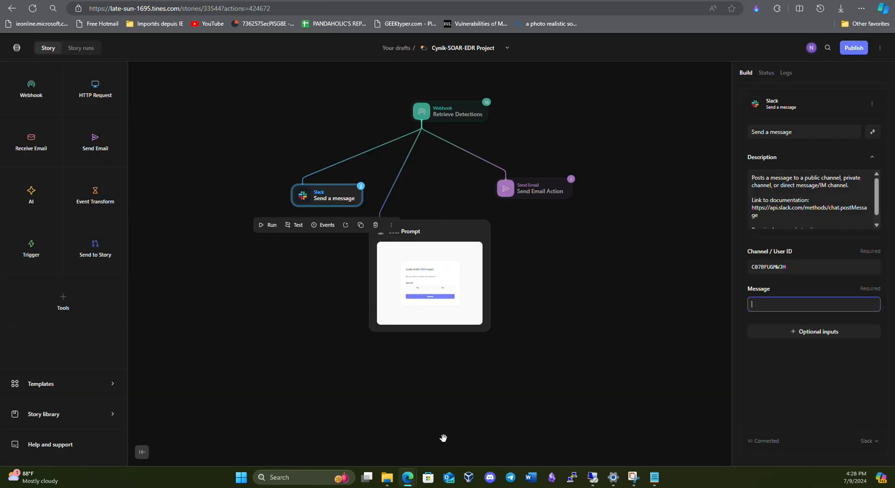
key(alt+Tab)
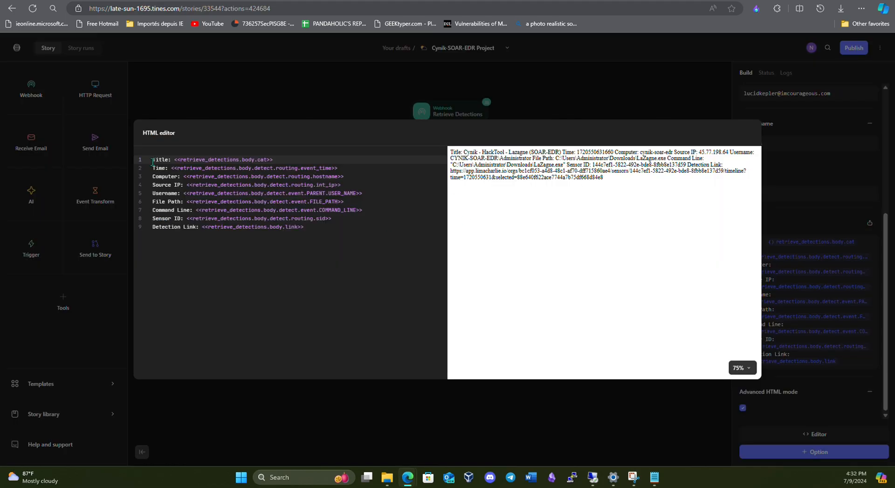
- Add <br> tags between the detection fields in the Send Email Action's HTML body, with extra spacing before the detection link
text(<br>)
click(152, 168)
text(<br><br>)
click(742, 369)
click(347, 219)
key(Return)
text(<br>)
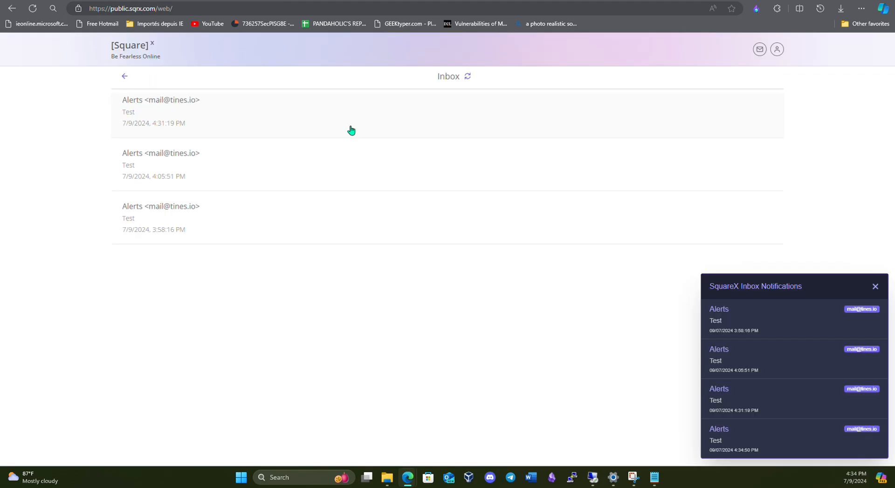
- Open the newest Tines test email in the SquareX inbox and check its detection link
click(131, 127)
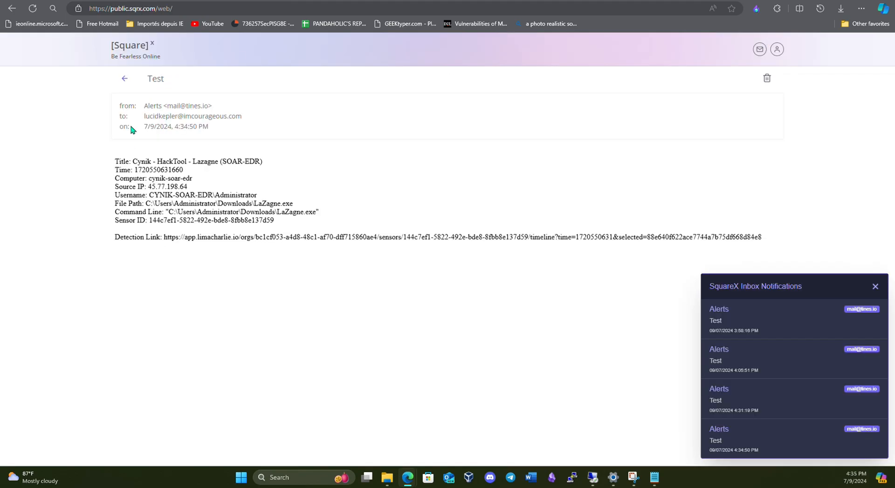
click(280, 237)
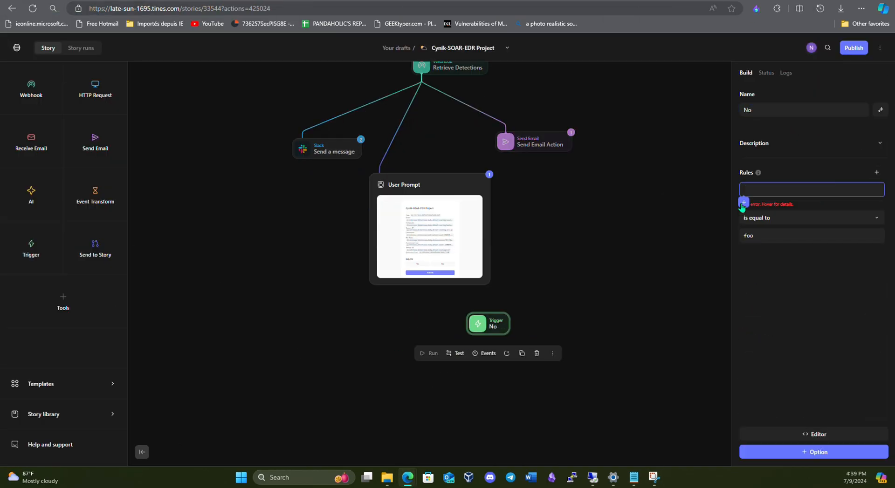
- Add a value reference to the No trigger's rule and review the isolation branches in the playbook diagram
click(743, 203)
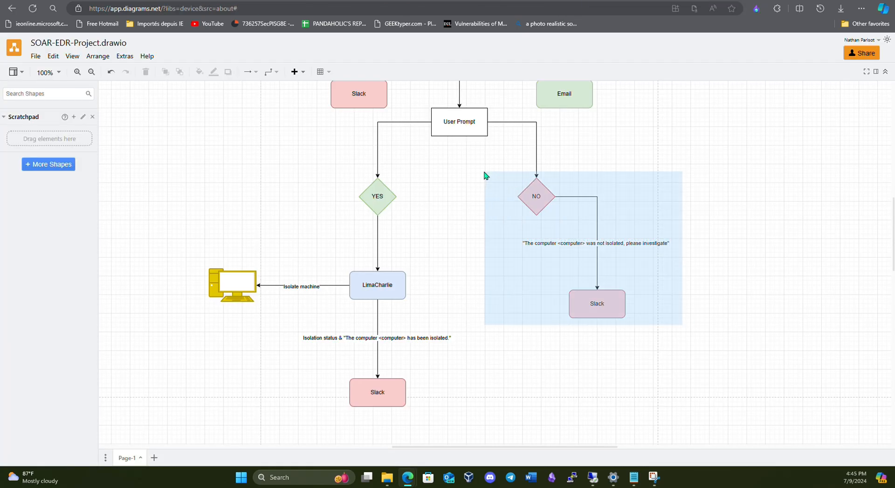
click(371, 293)
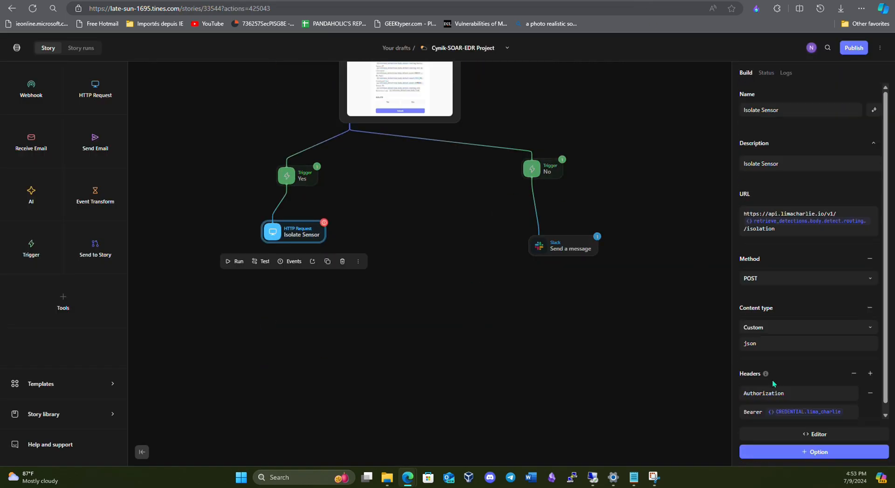
- Submit the User Prompt page to test isolation and check the sensor's network access status in LimaCharlie
click(457, 329)
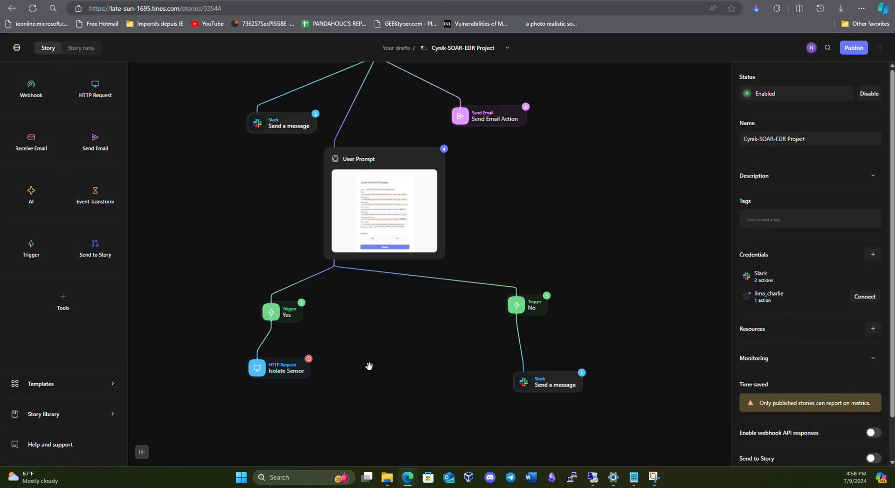
double_click(167, 185)
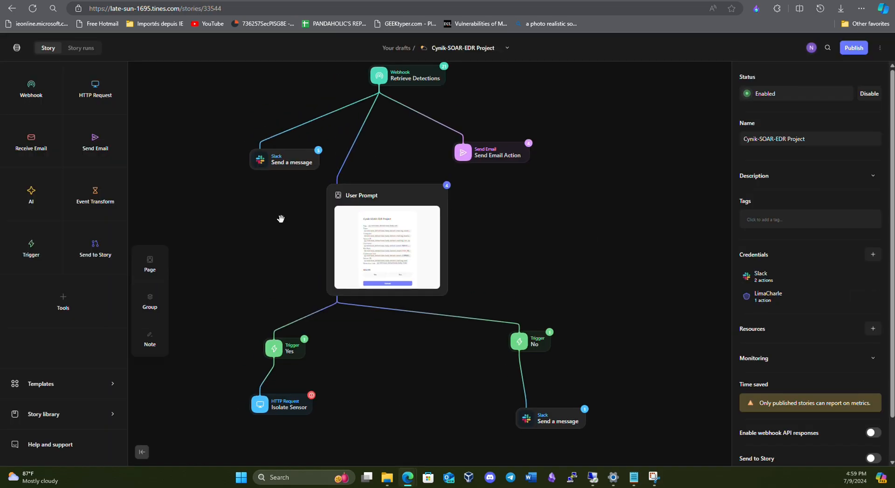
click(407, 328)
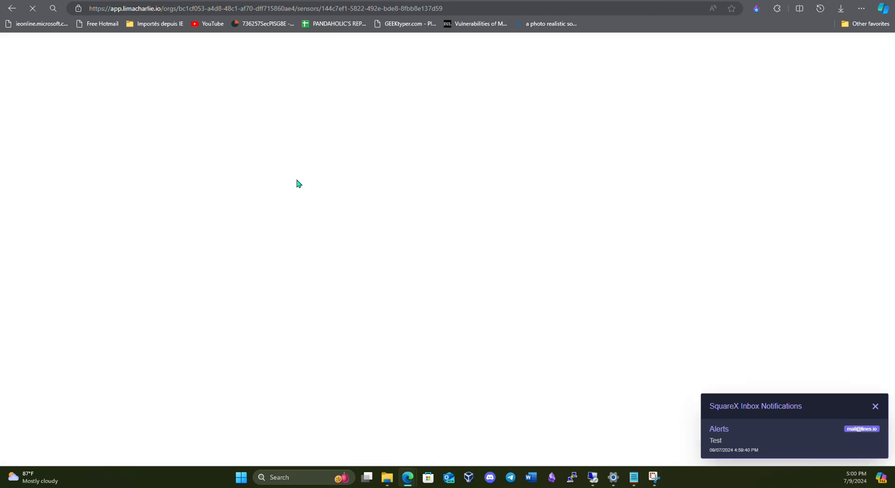
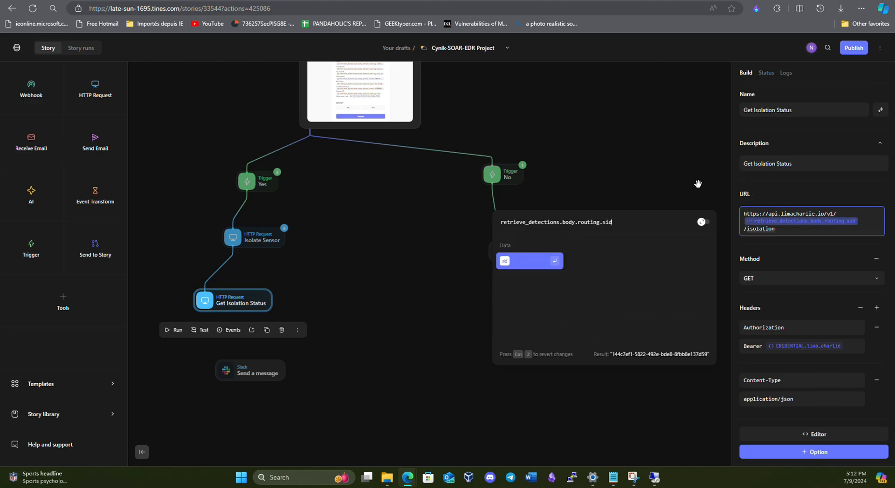
- Reference retrieve_detections.body.routing.sid in the Get Isolation Status request's URL and test the request
click(698, 183)
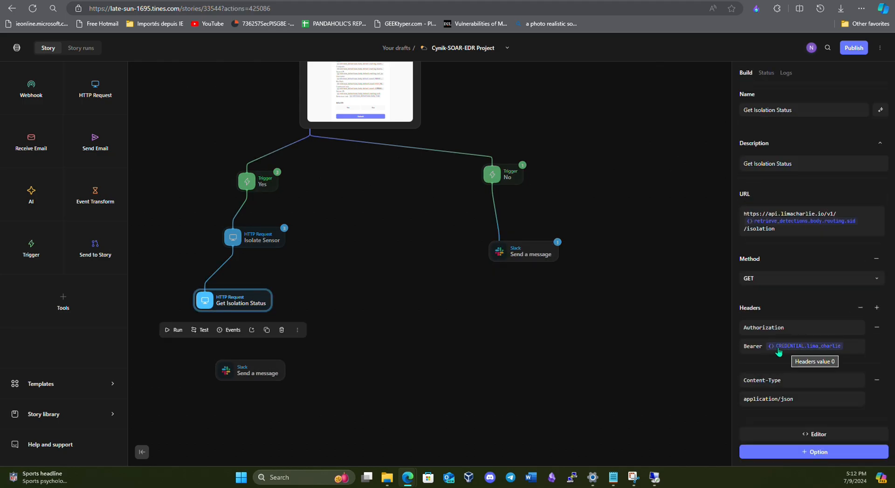
click(199, 330)
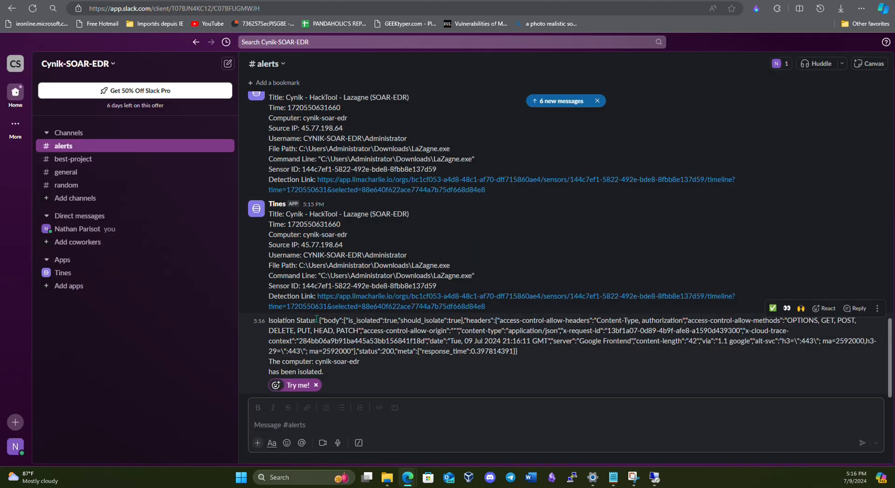
- Review the isolation message in Slack's alerts channel and change the Tines message's status reference to get_isolation_status.body.is_isolated
drag(269, 321, 327, 373)
click(414, 345)
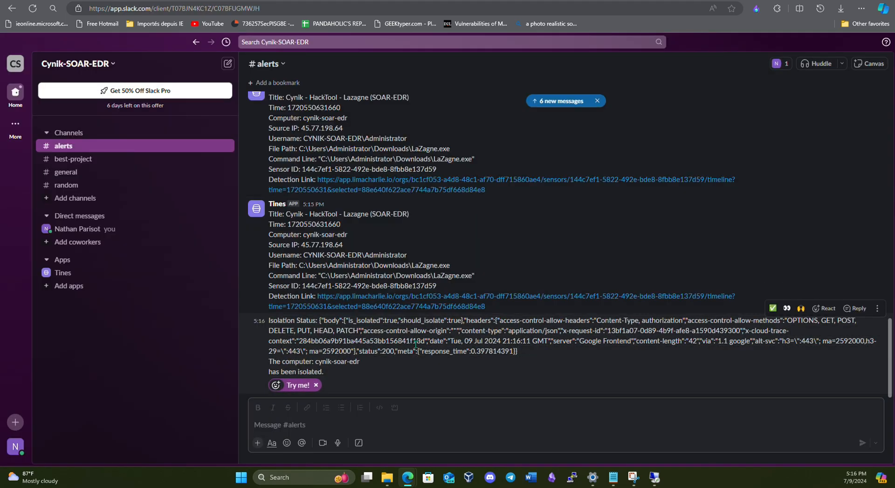
triple_click(277, 363)
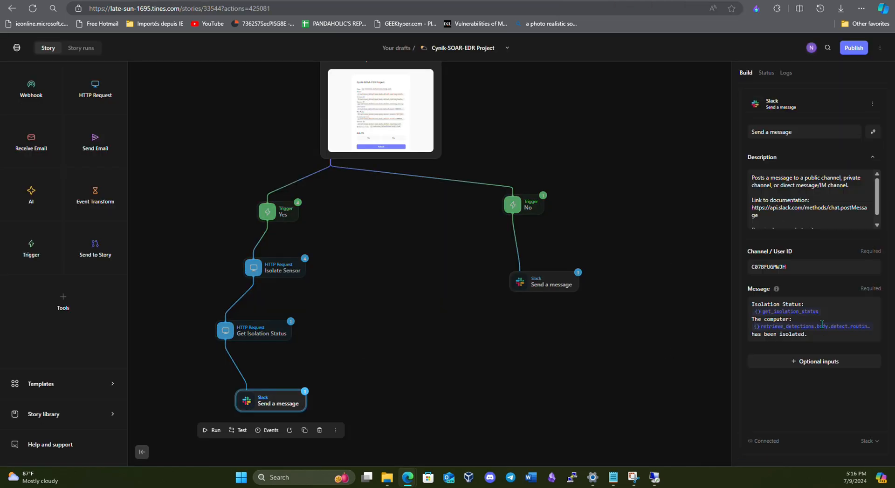
click(809, 310)
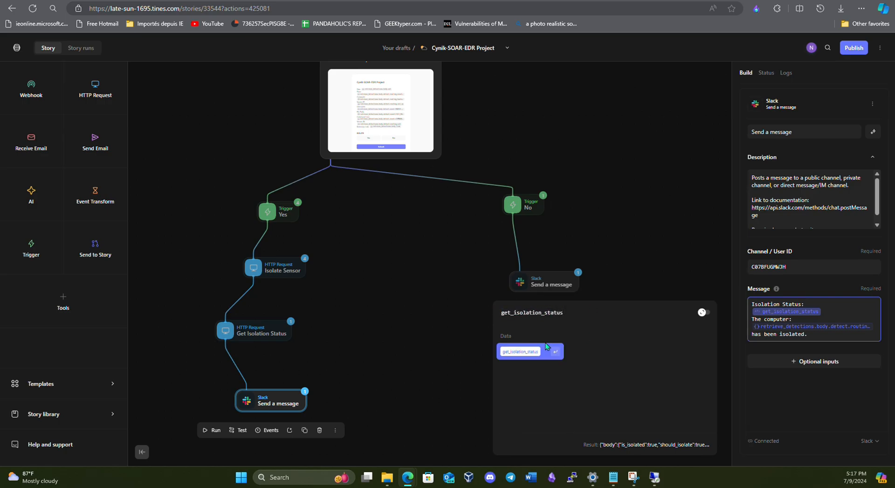
text(.body.is_isolated)
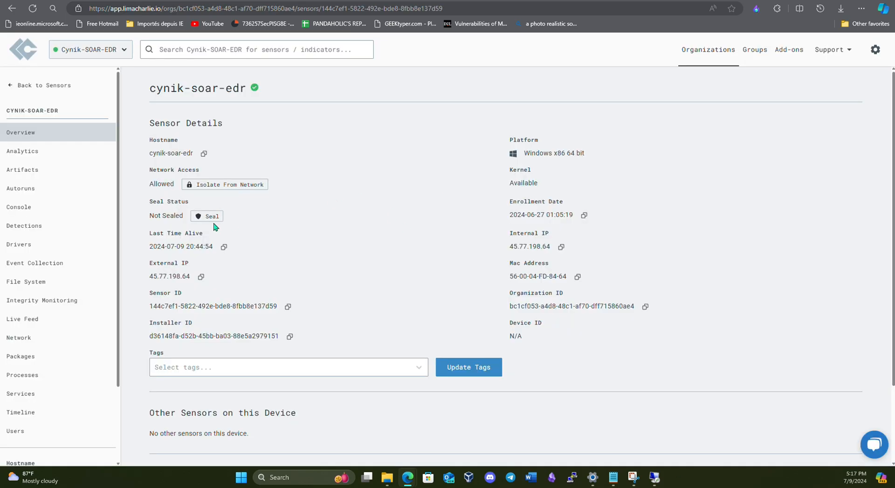
- Check the sensor's network access in LimaCharlie and re-emit a Retrieve Detections event in Tines
click(219, 189)
click(333, 266)
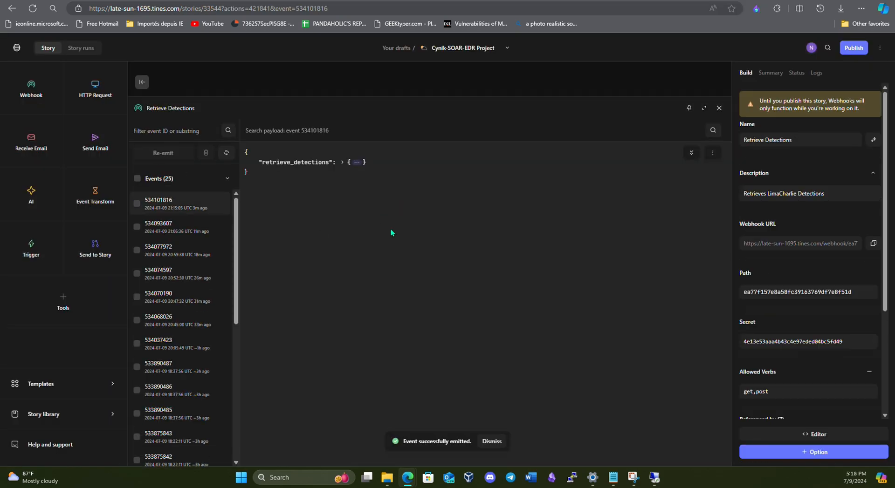
key(Escape)
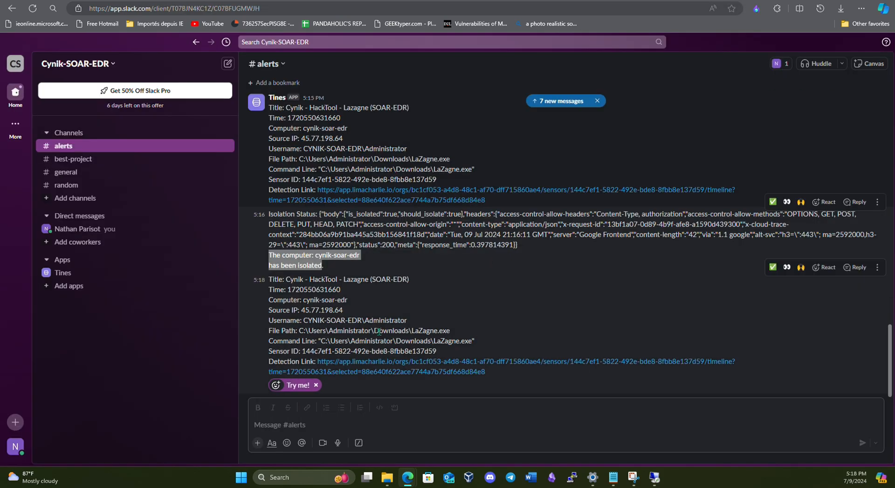
- Check the new alert in Slack and by email, and submit the user prompt page with Isolate set to Yes
drag(269, 278, 487, 379)
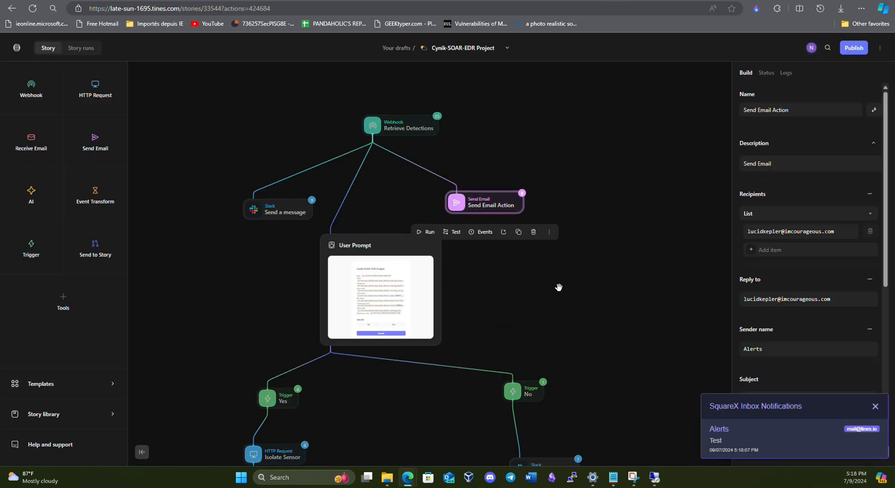
click(718, 424)
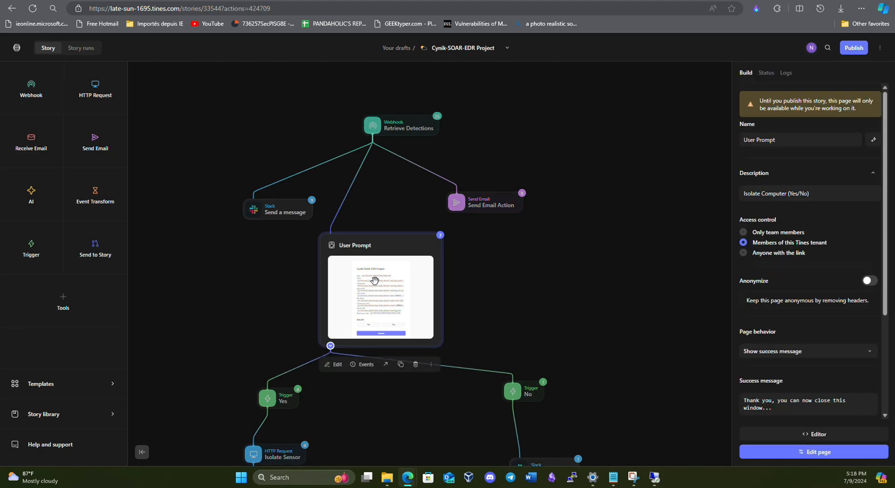
click(420, 303)
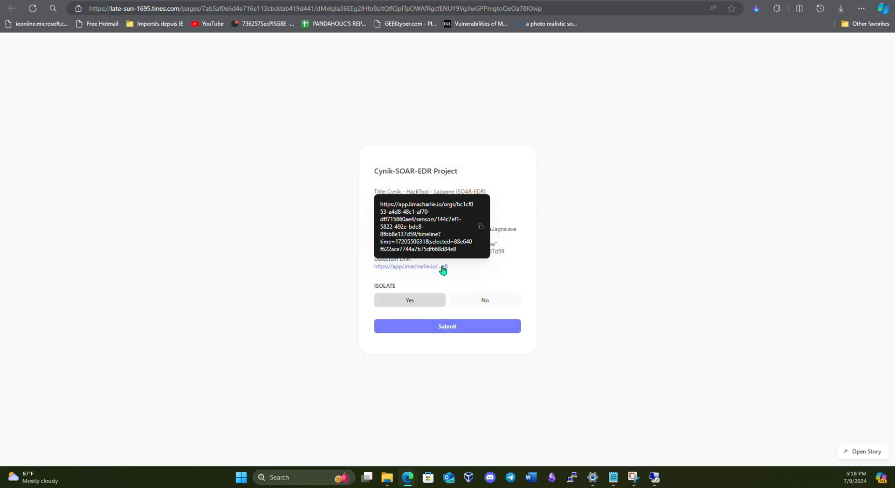
click(447, 327)
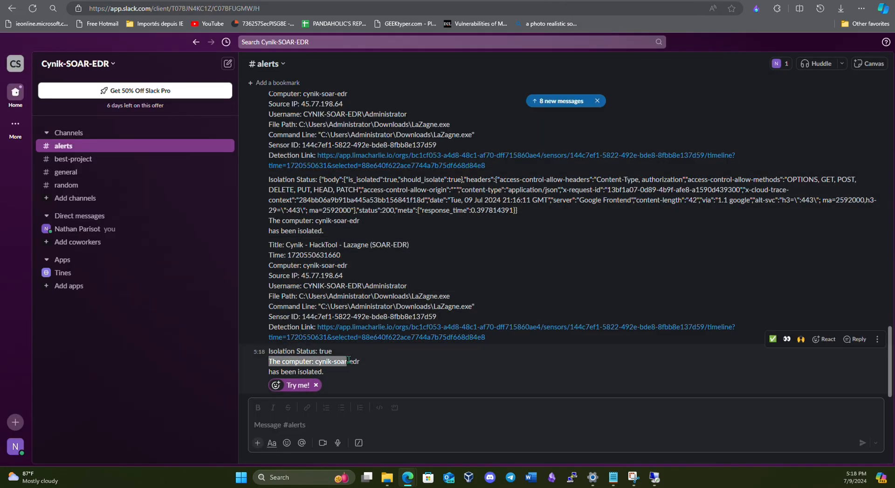
- Verify the isolation through the Slack message and the noVNC console by pinging youtube.com, and close the console
drag(348, 360, 358, 361)
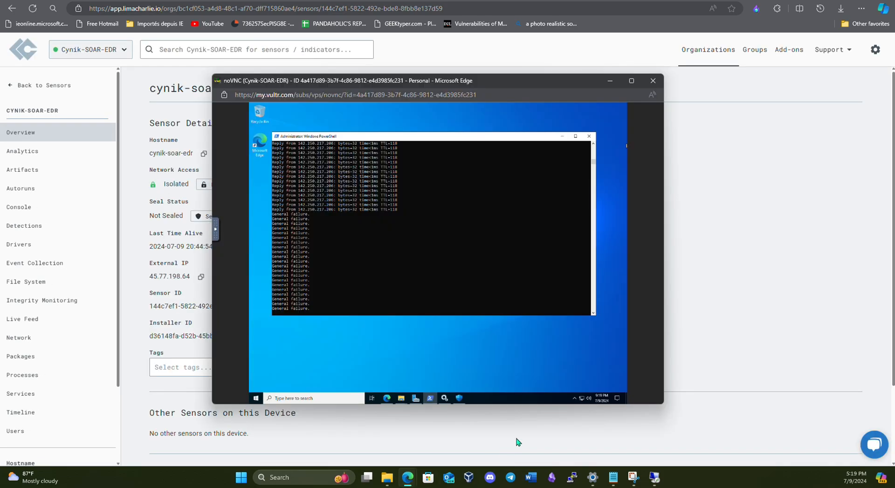
click(370, 158)
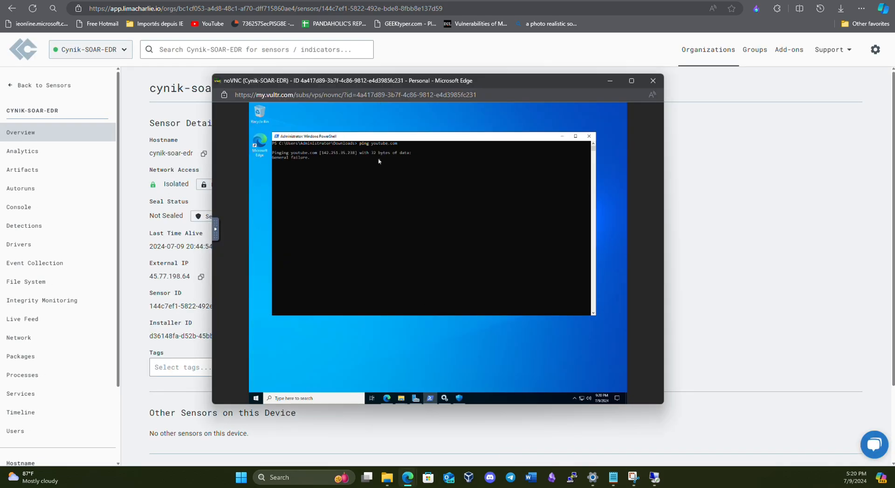
click(652, 80)
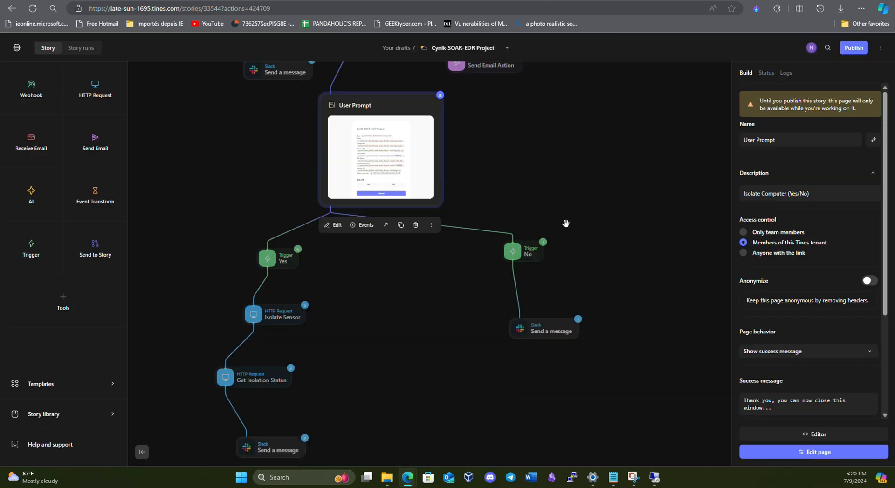
- Compare the Yes and No branches of the Tines story with the SOAR EDR playbook diagram in draw.io
drag(494, 152, 570, 200)
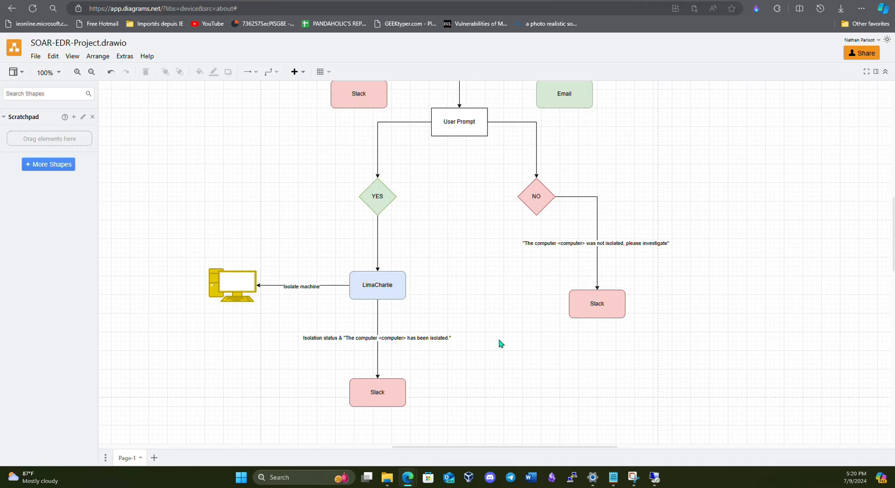
scroll(501, 344, up, 5)
scroll(374, 292, down, 5)
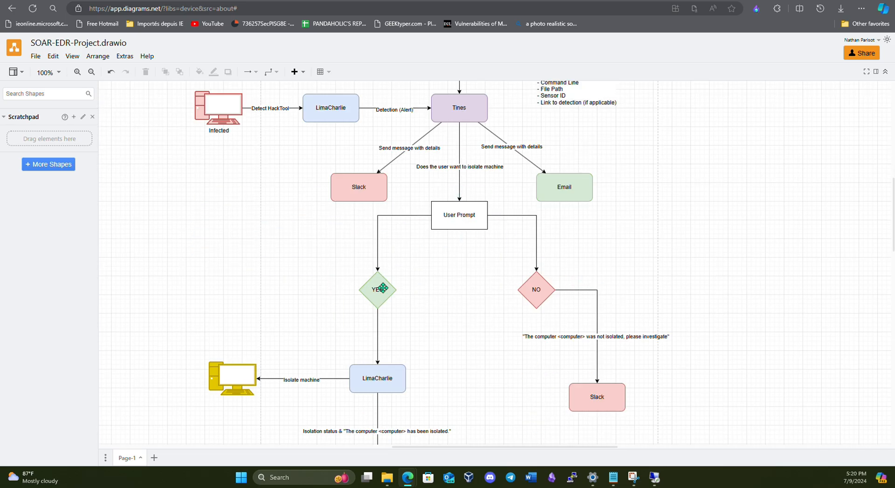
click(441, 156)
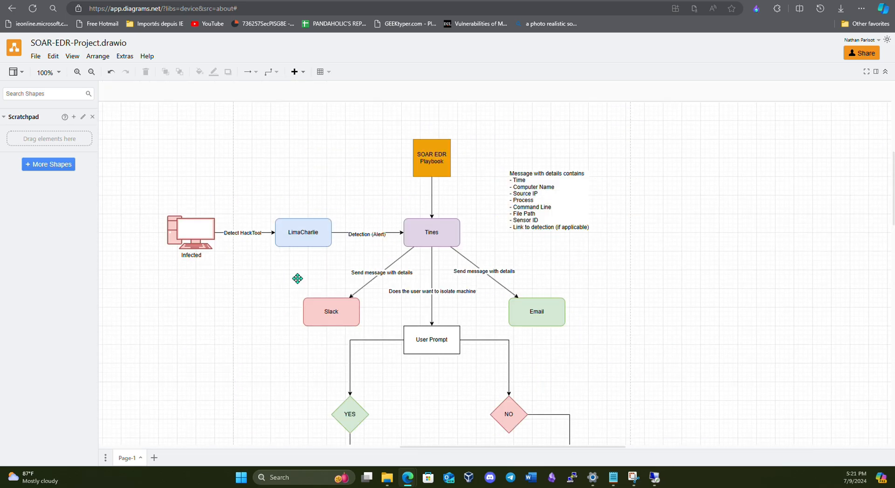